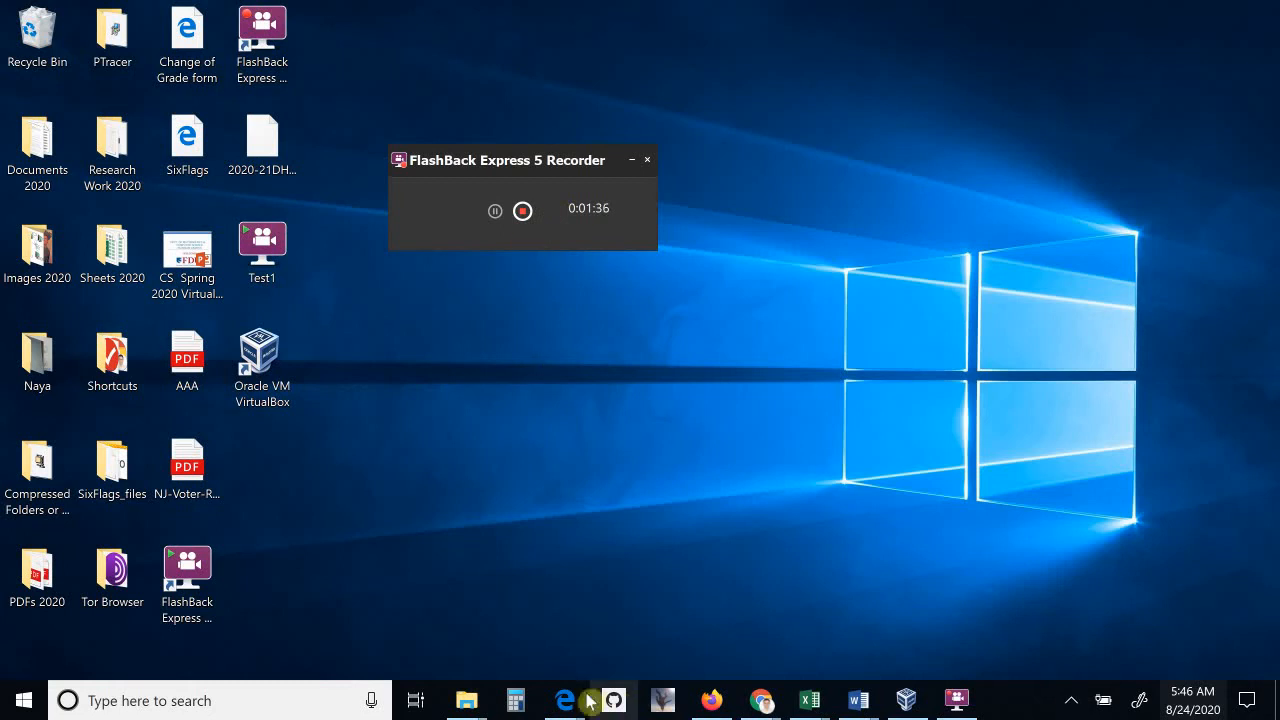
Open a new Microsoft Edge window and search the web for "Fedora Workstation".
mouse_move(564, 705)
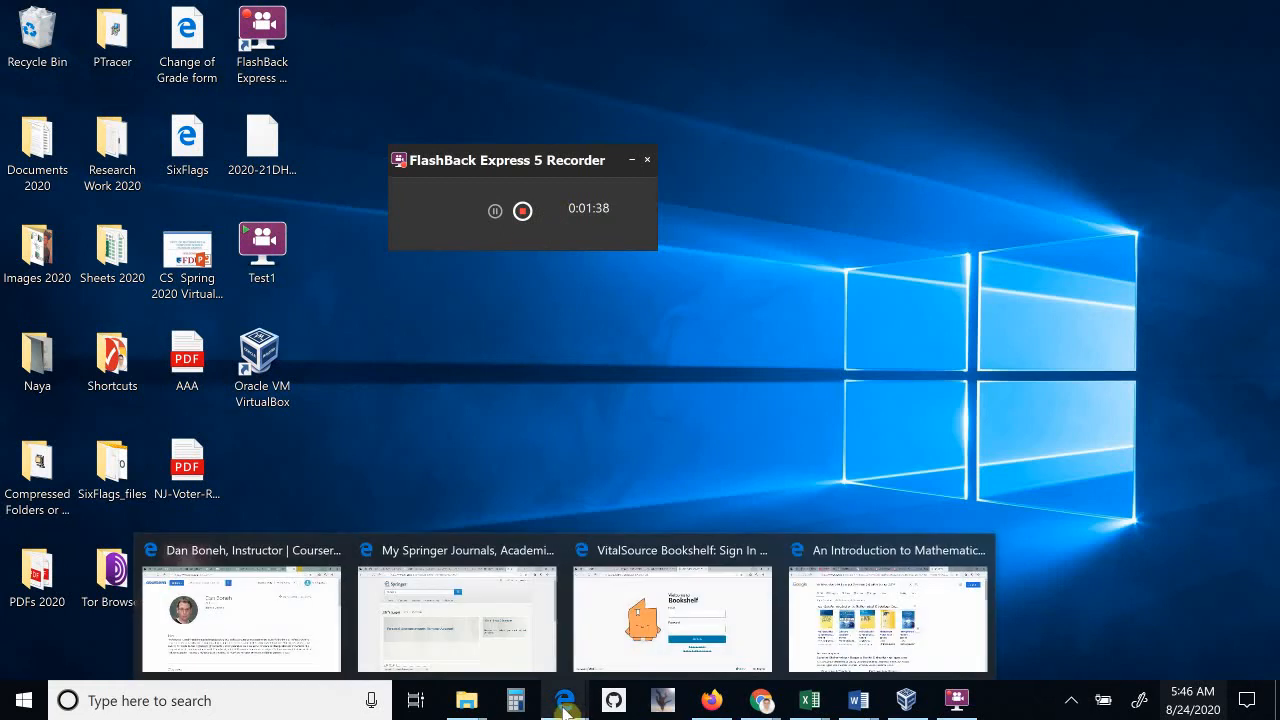
right_click(564, 705)
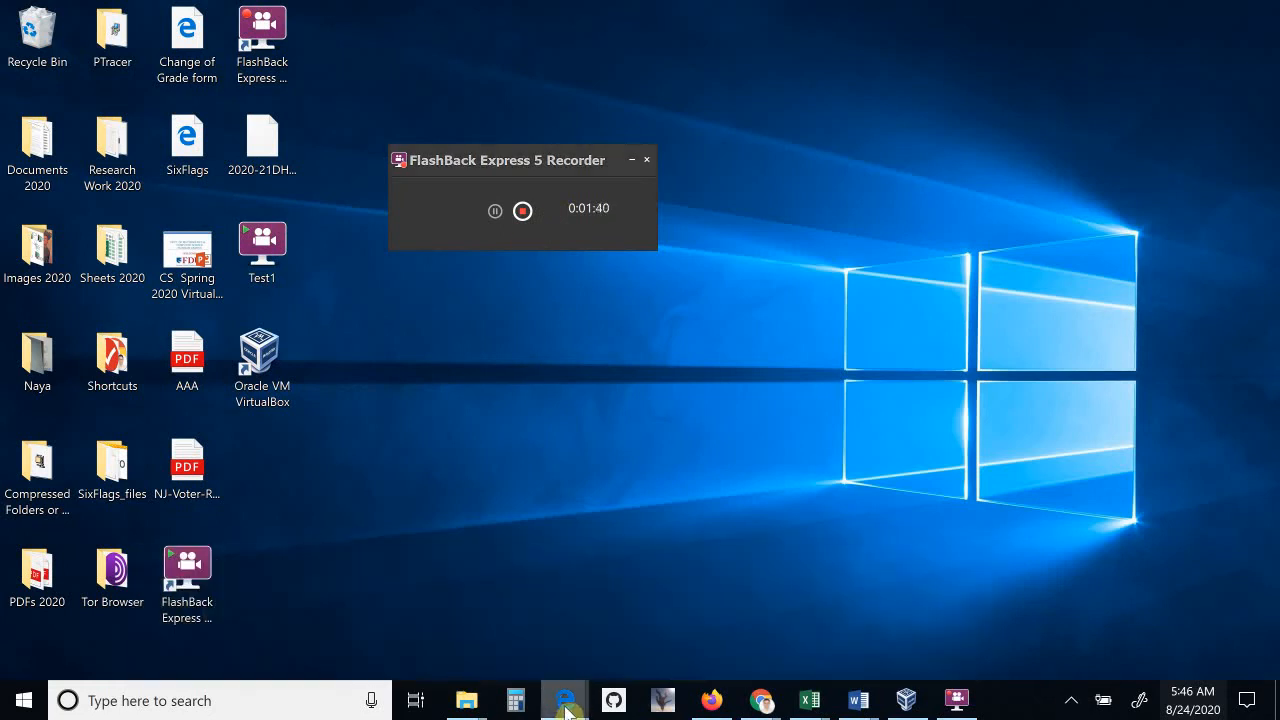
click(535, 599)
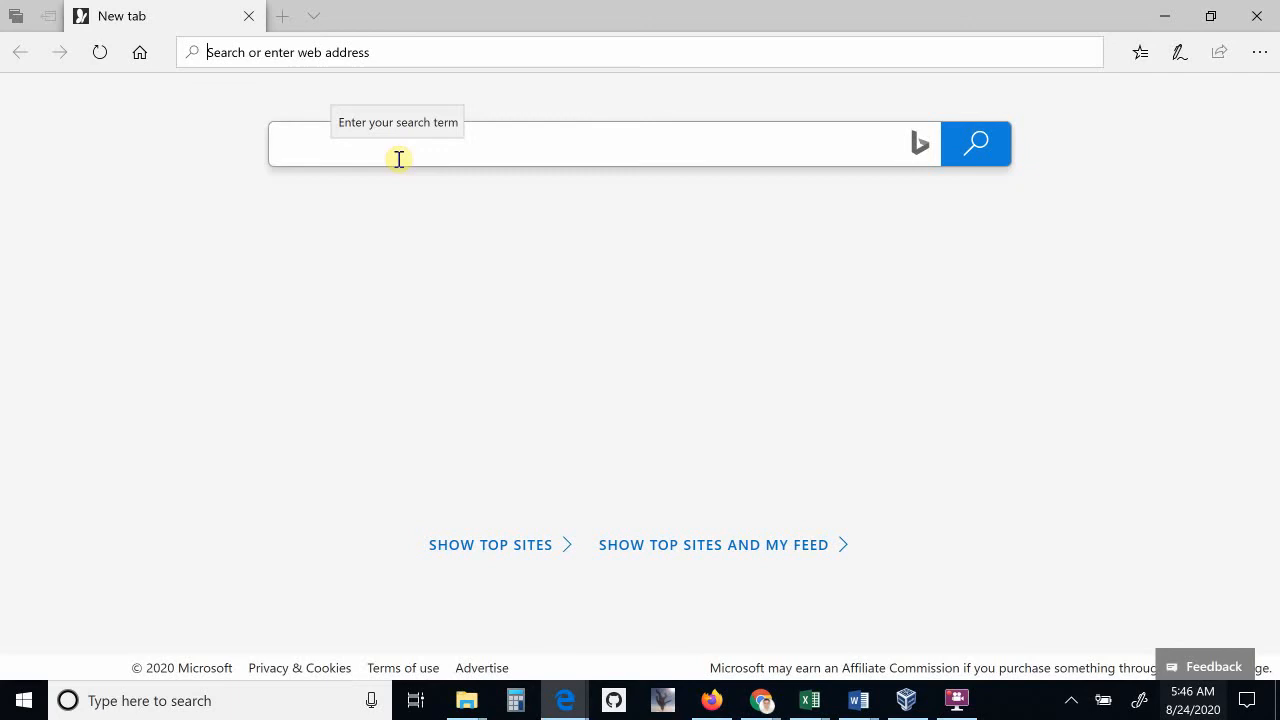
text(Fedor)
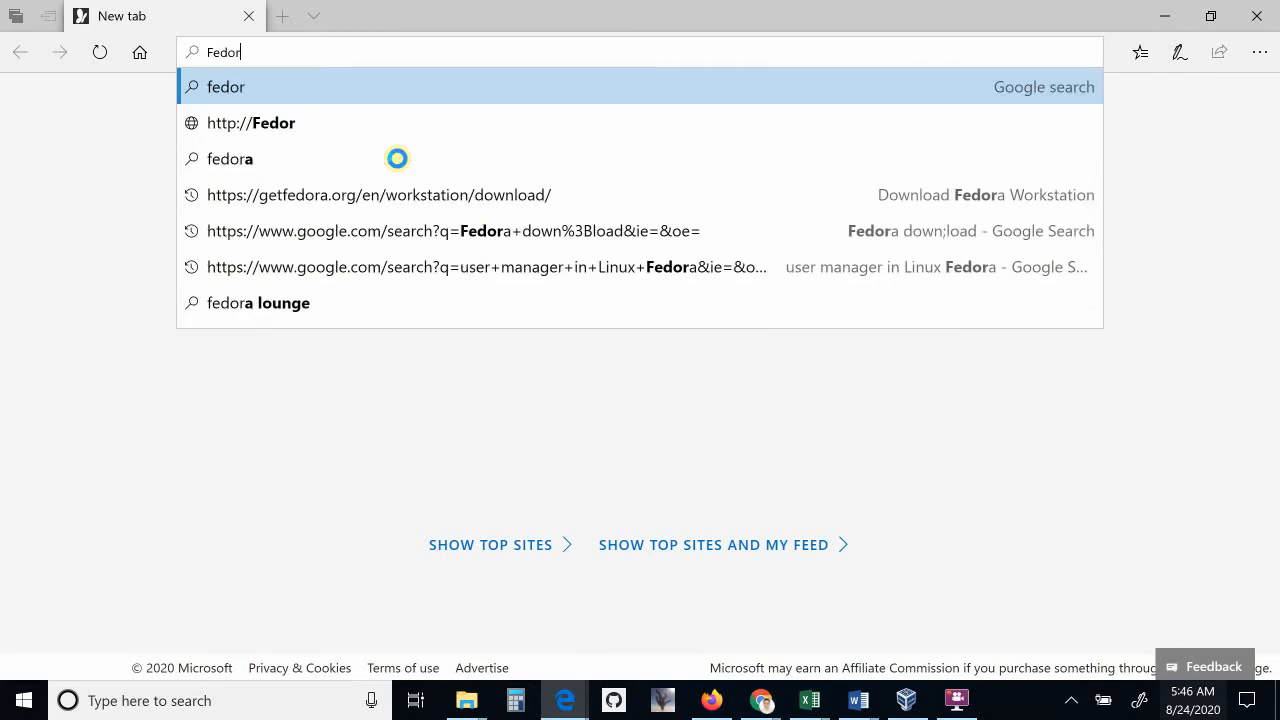
text(a)
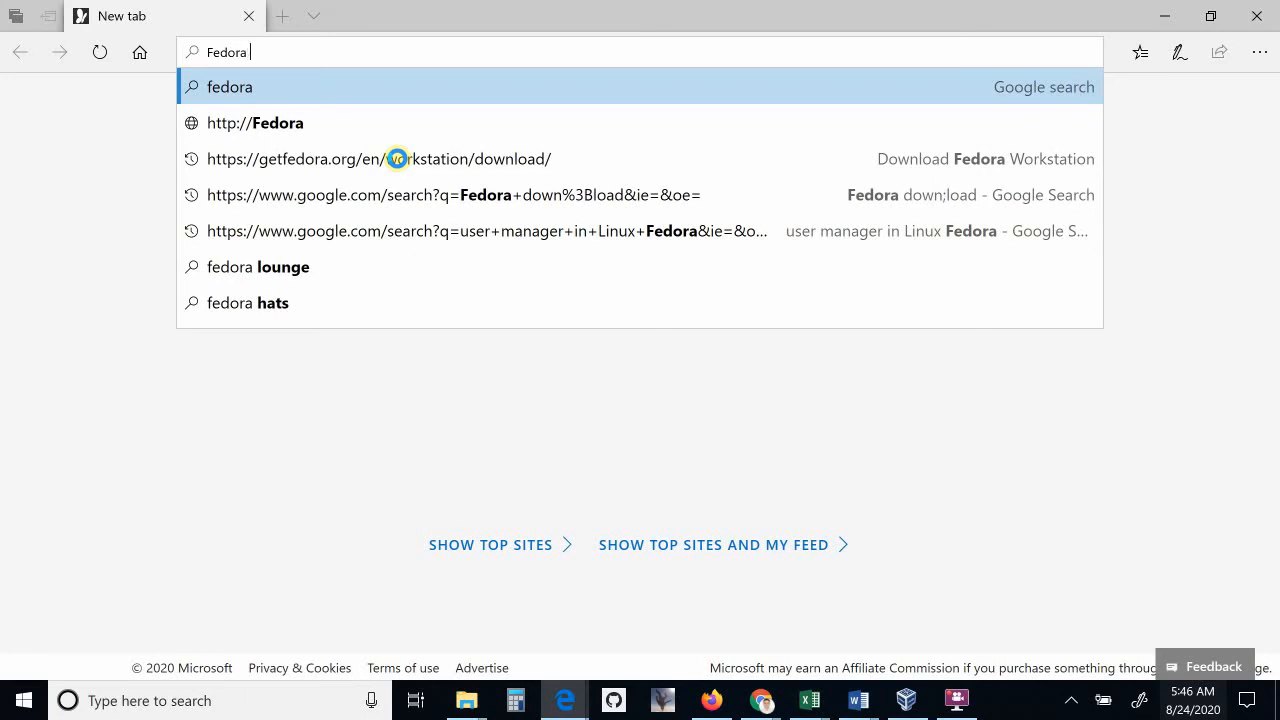
text(Wor)
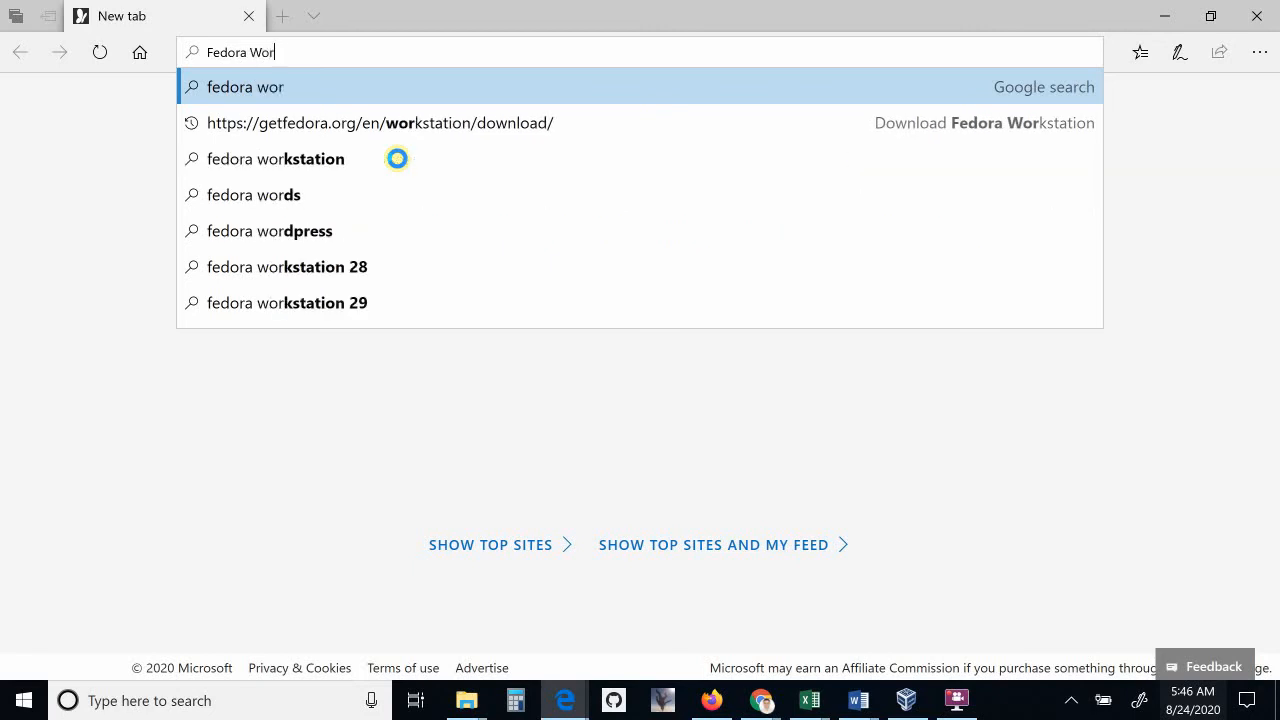
text(ksta)
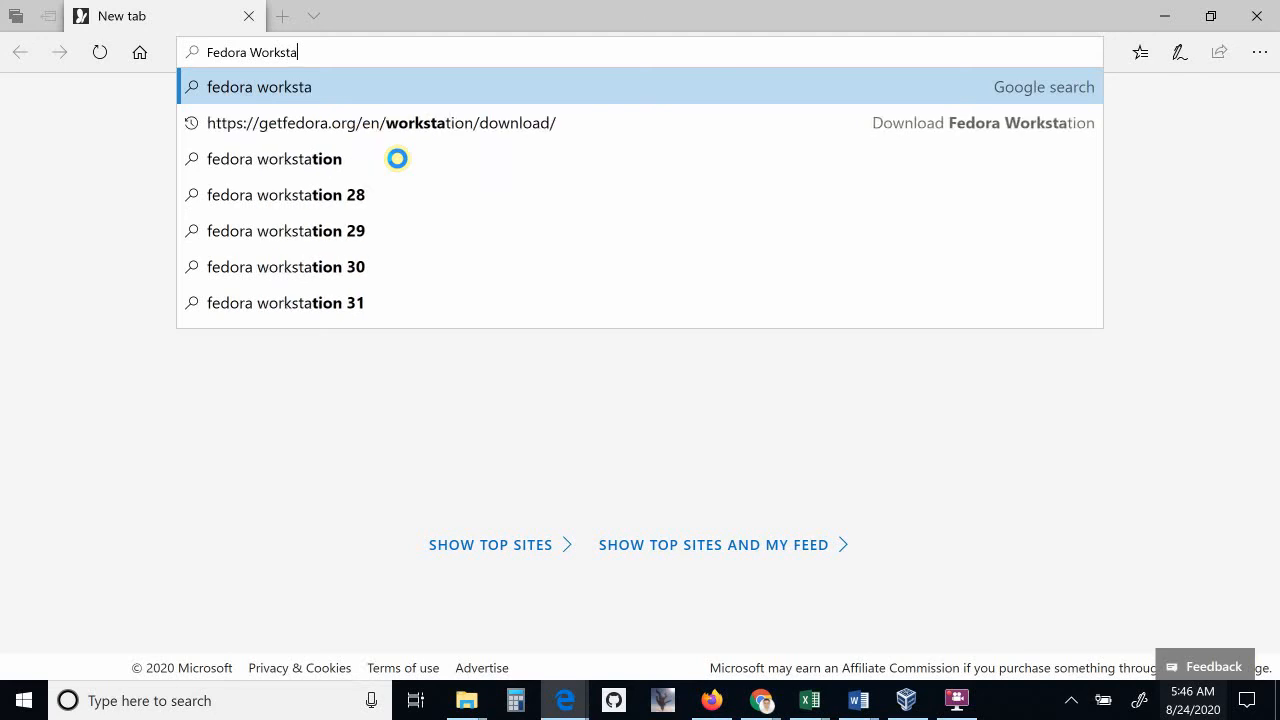
text(tion)
key(Return)
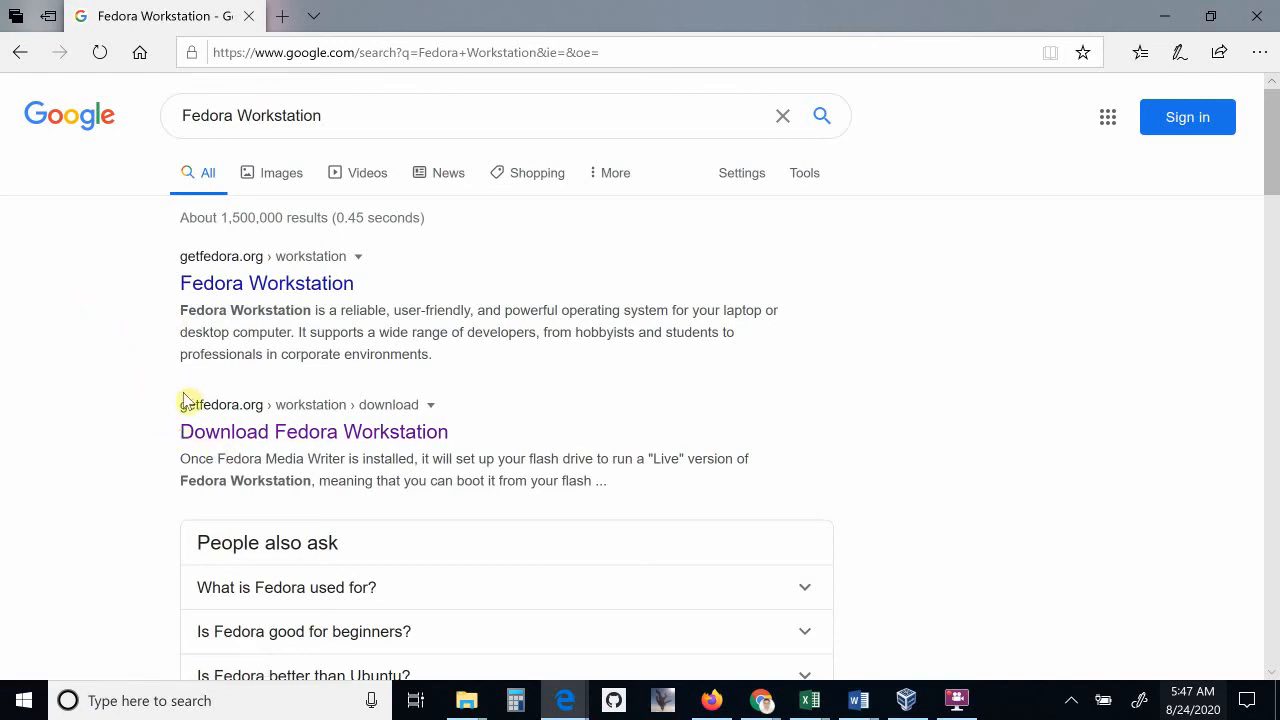
Open the getfedora.org "Download Fedora Workstation" search result and go to its ISO download options.
click(330, 445)
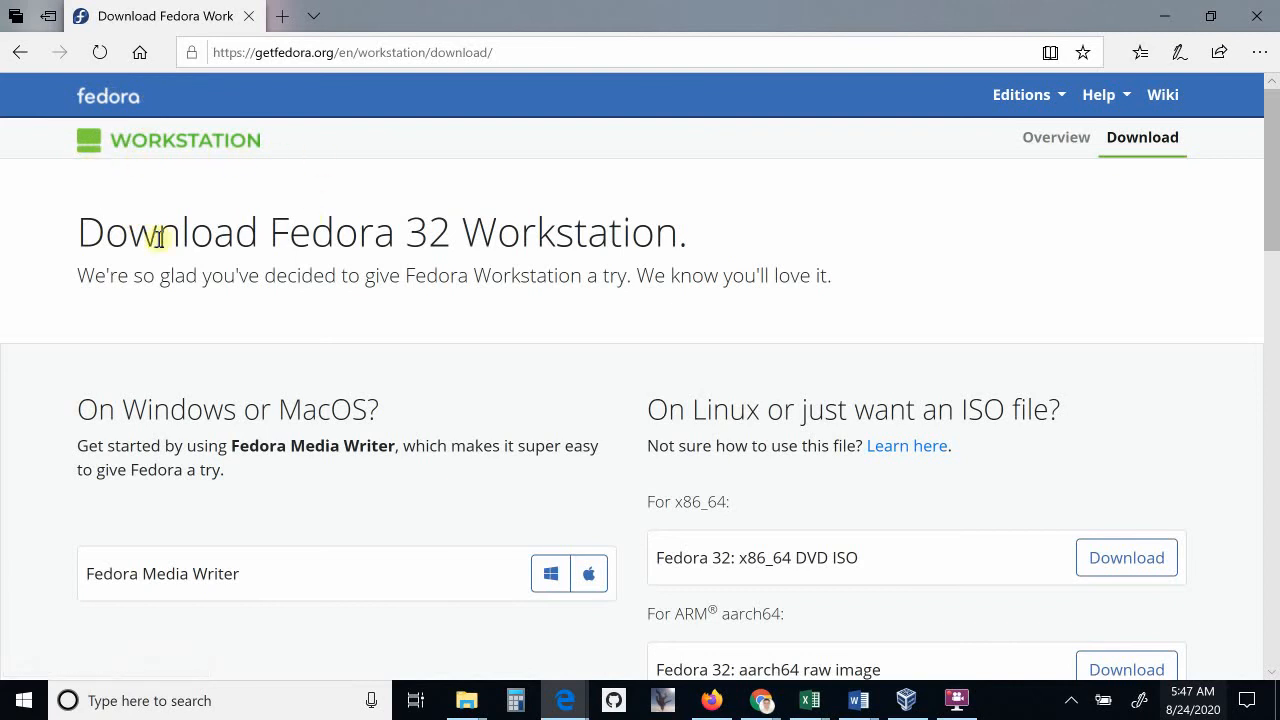
double_click(416, 230)
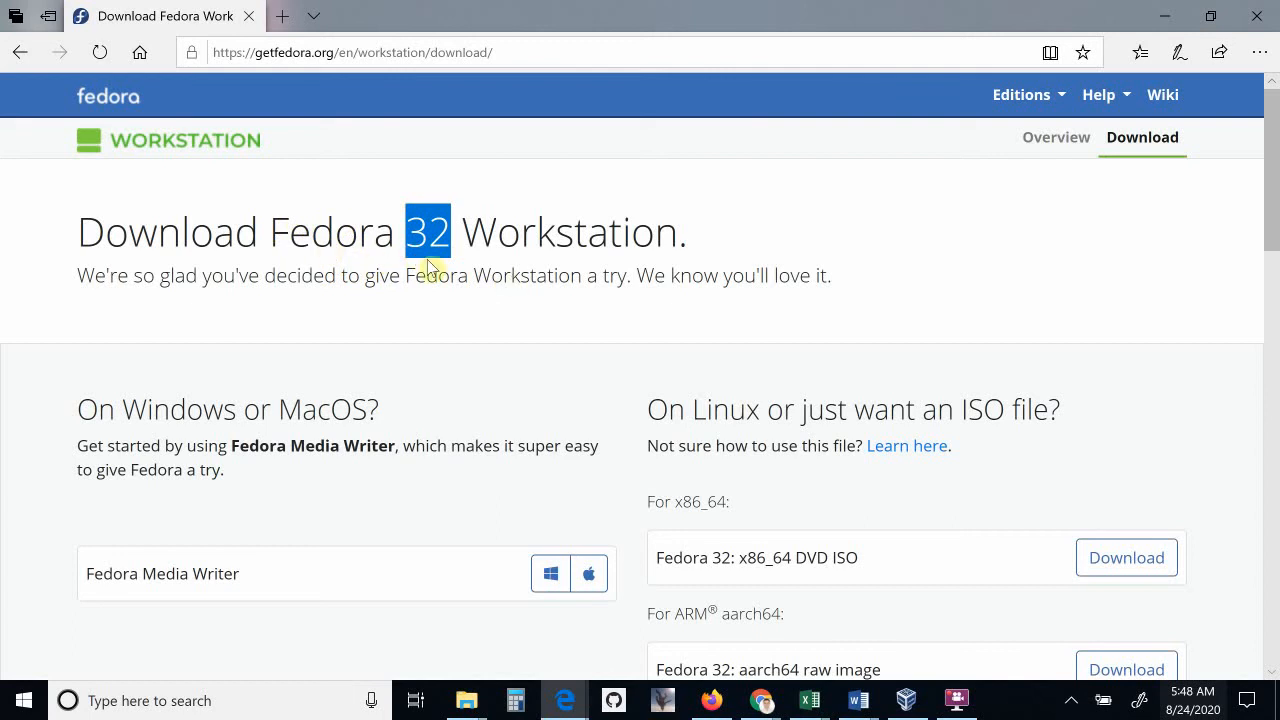
scroll(522, 317, down, 1)
scroll(450, 300, up, 1)
scroll(450, 400, down, 1)
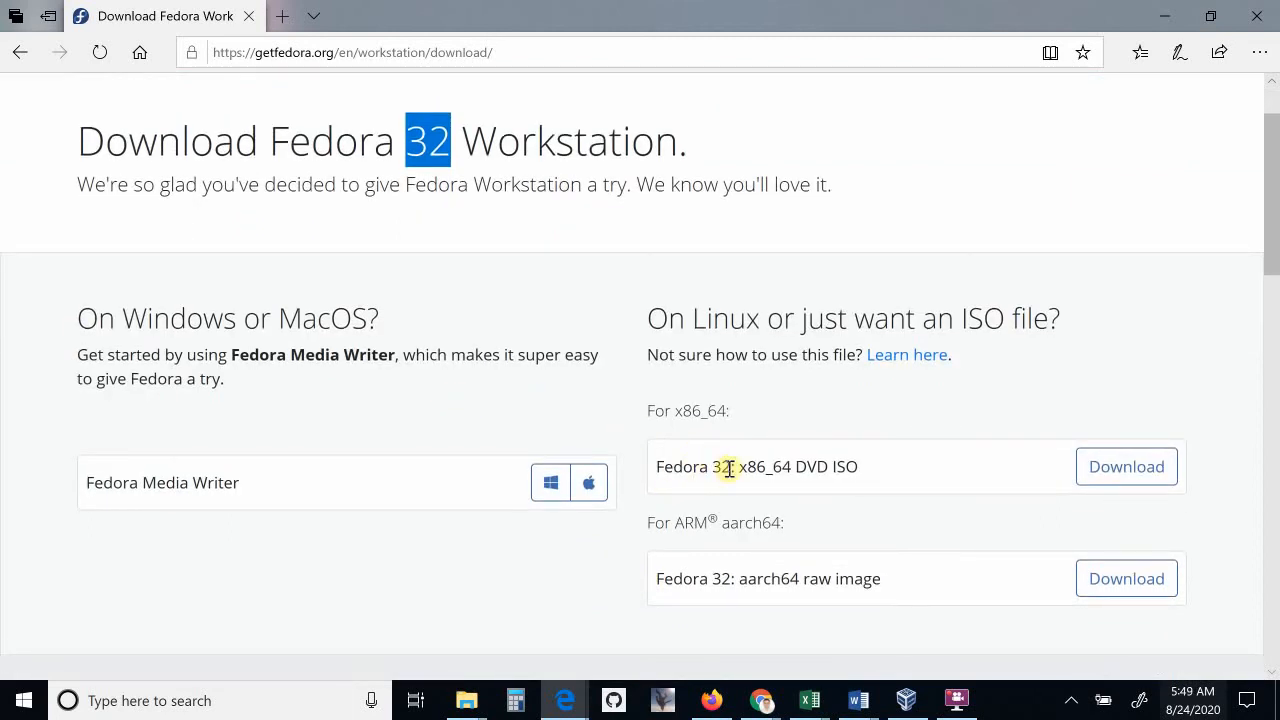
Start the download of the Fedora 32 x86_64 DVD ISO, choosing to save it to a custom location.
click(723, 467)
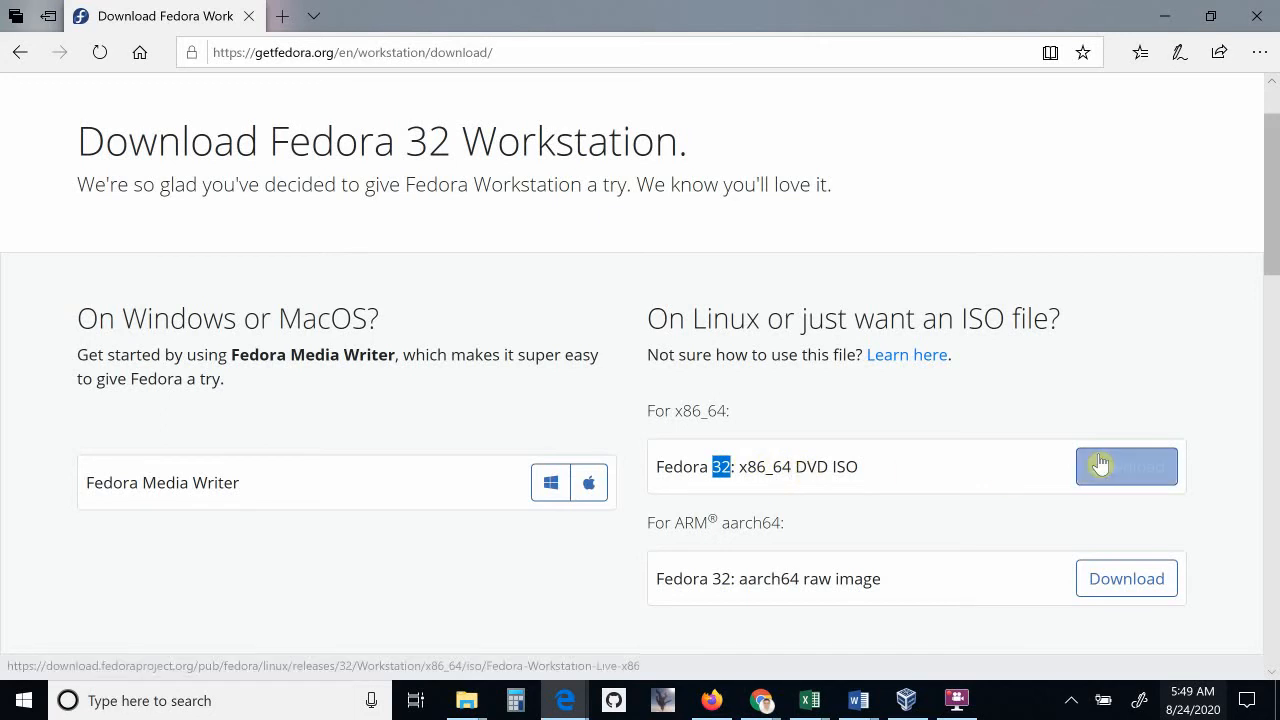
click(945, 424)
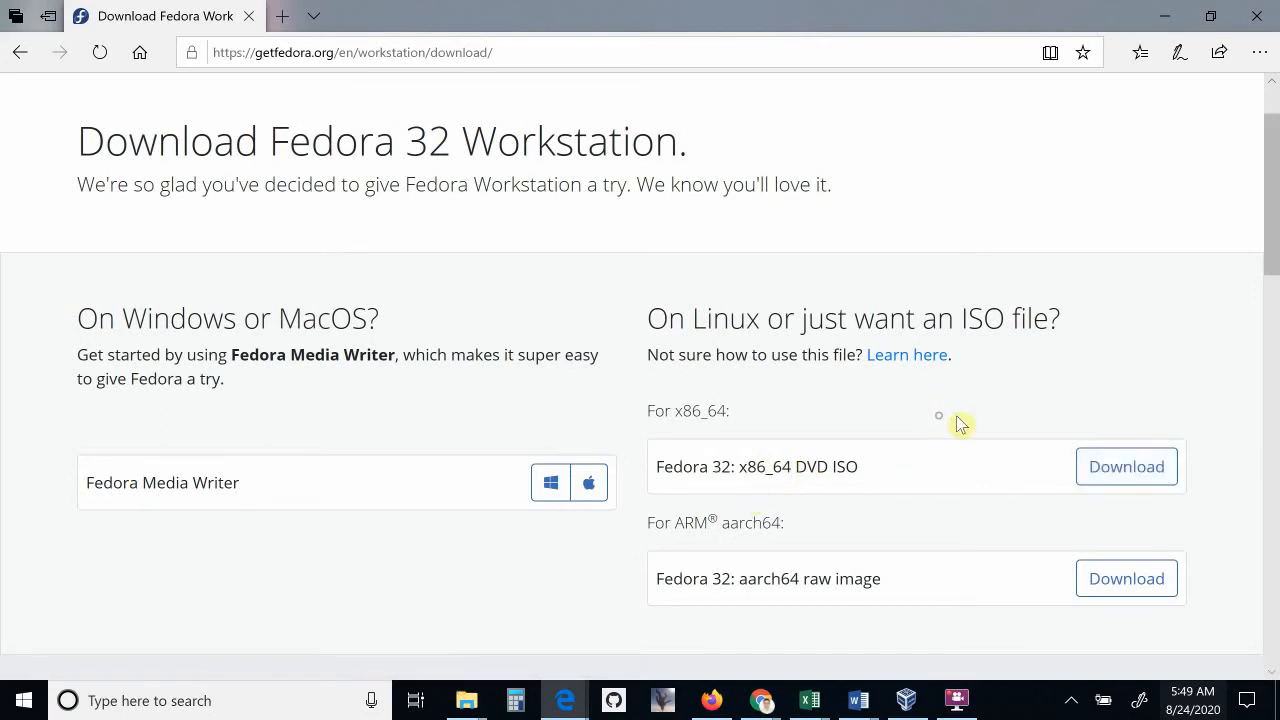
click(1112, 478)
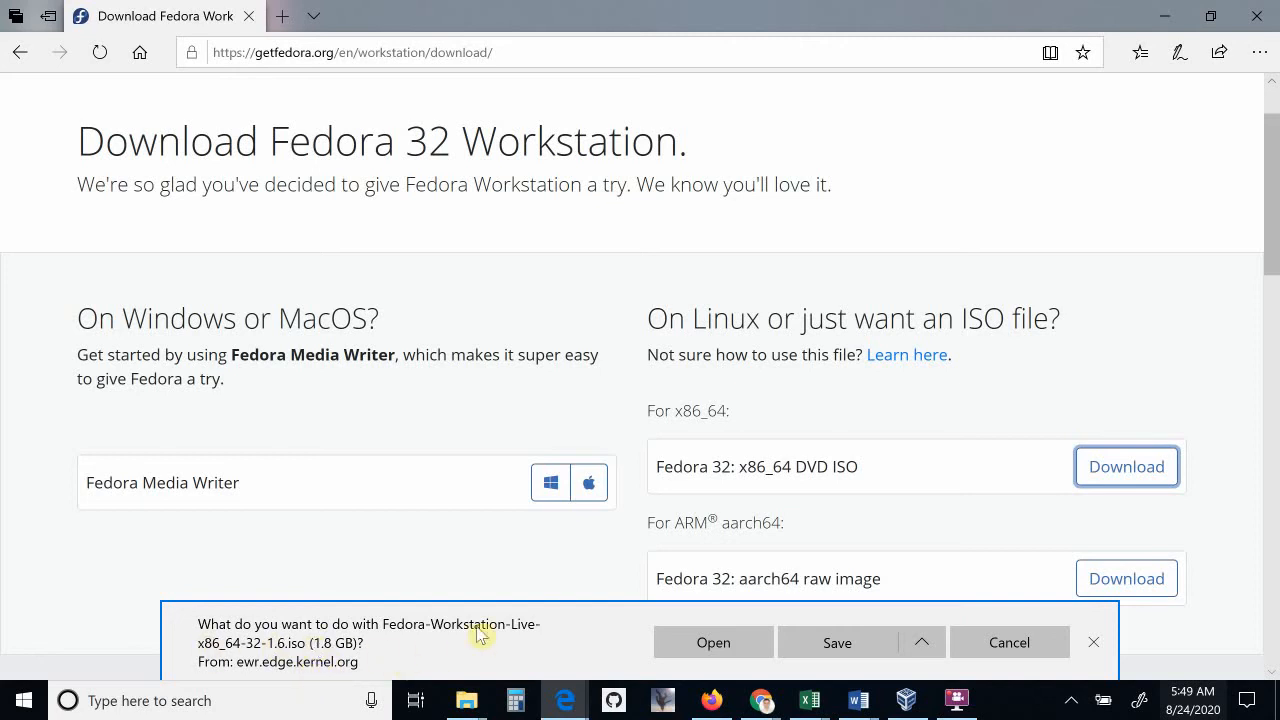
scroll(500, 523, down, 1)
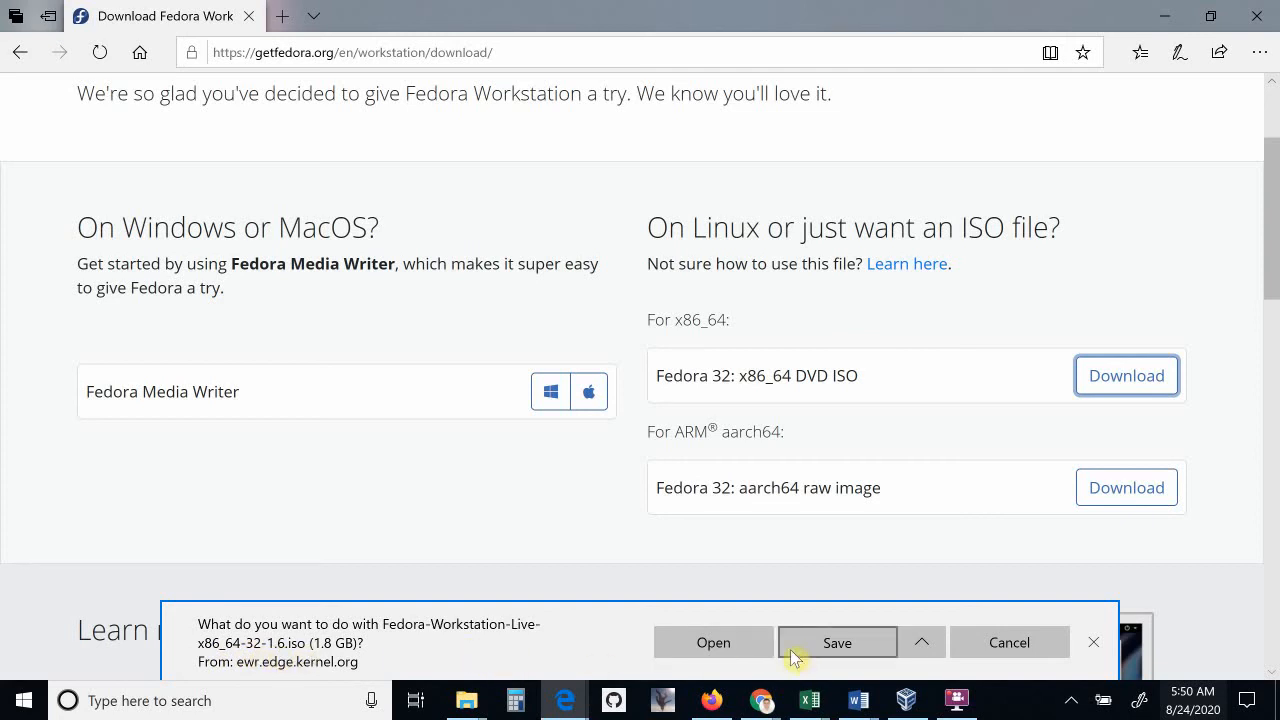
click(920, 648)
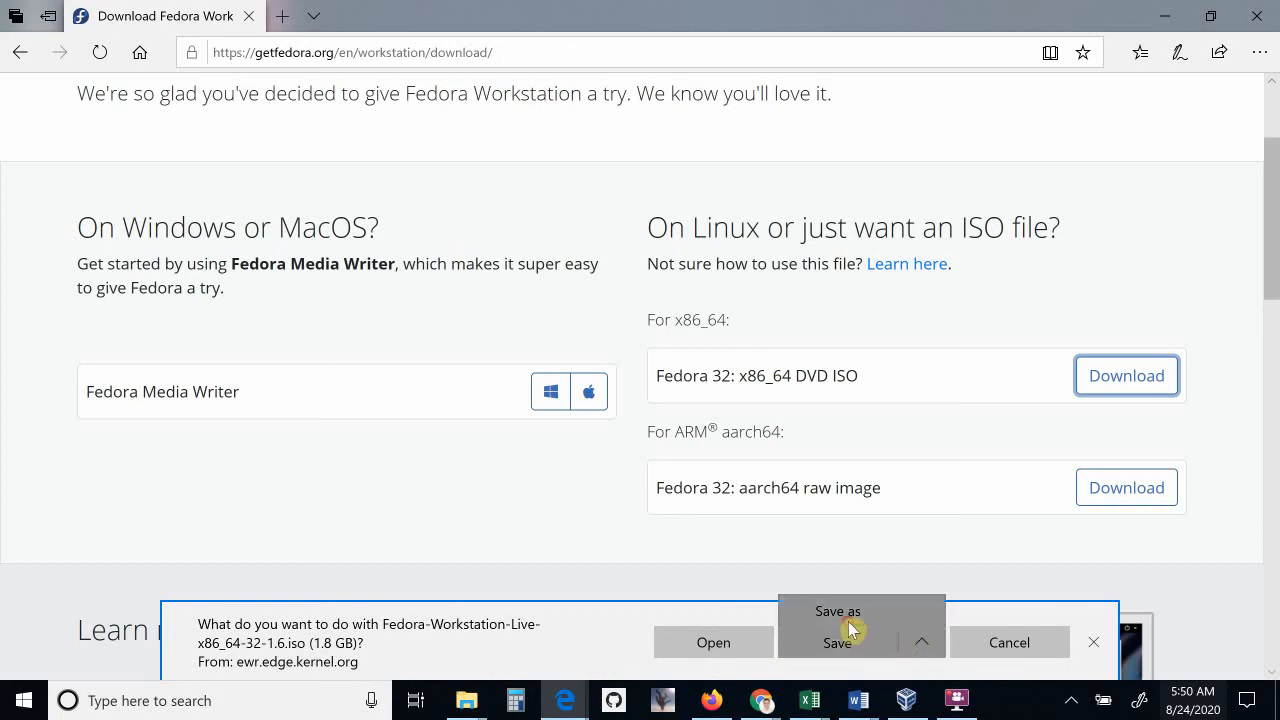
click(848, 621)
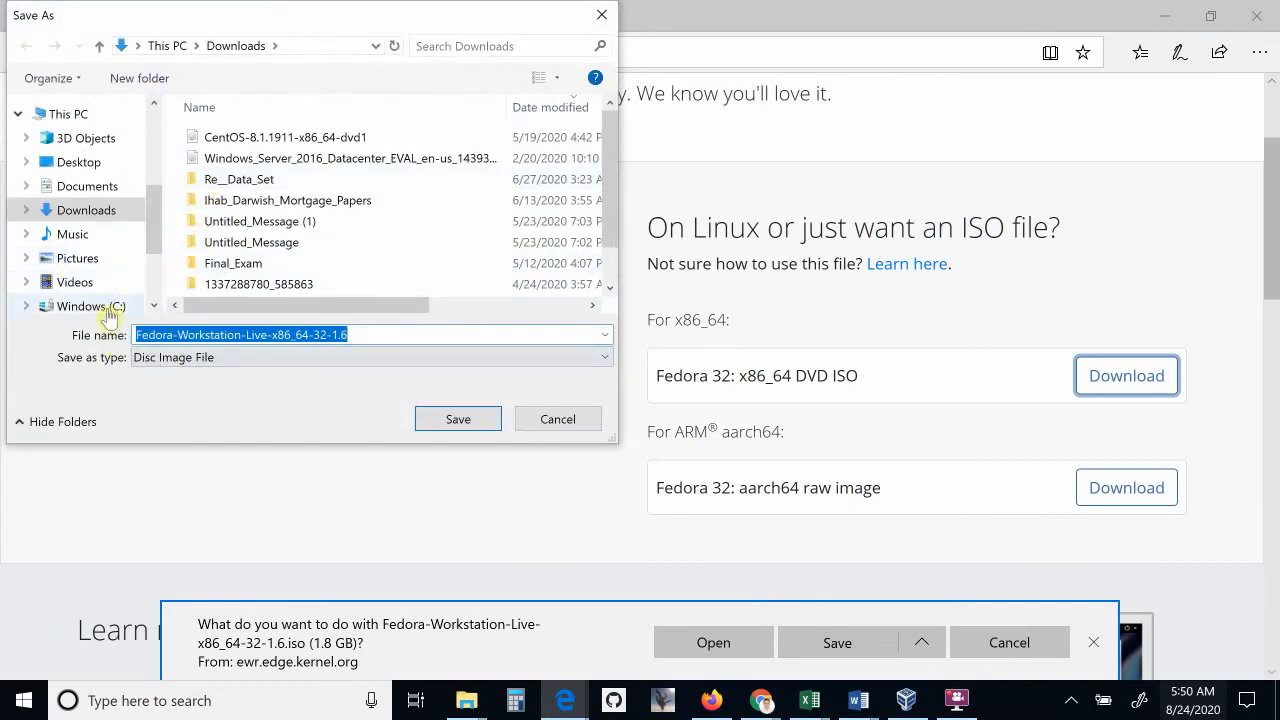
Save Fedora-Workstation-Live-x86_64-32-1.6 in the ISOs folder on the Elements (E:) drive, replacing the existing file.
drag(155, 226, 157, 266)
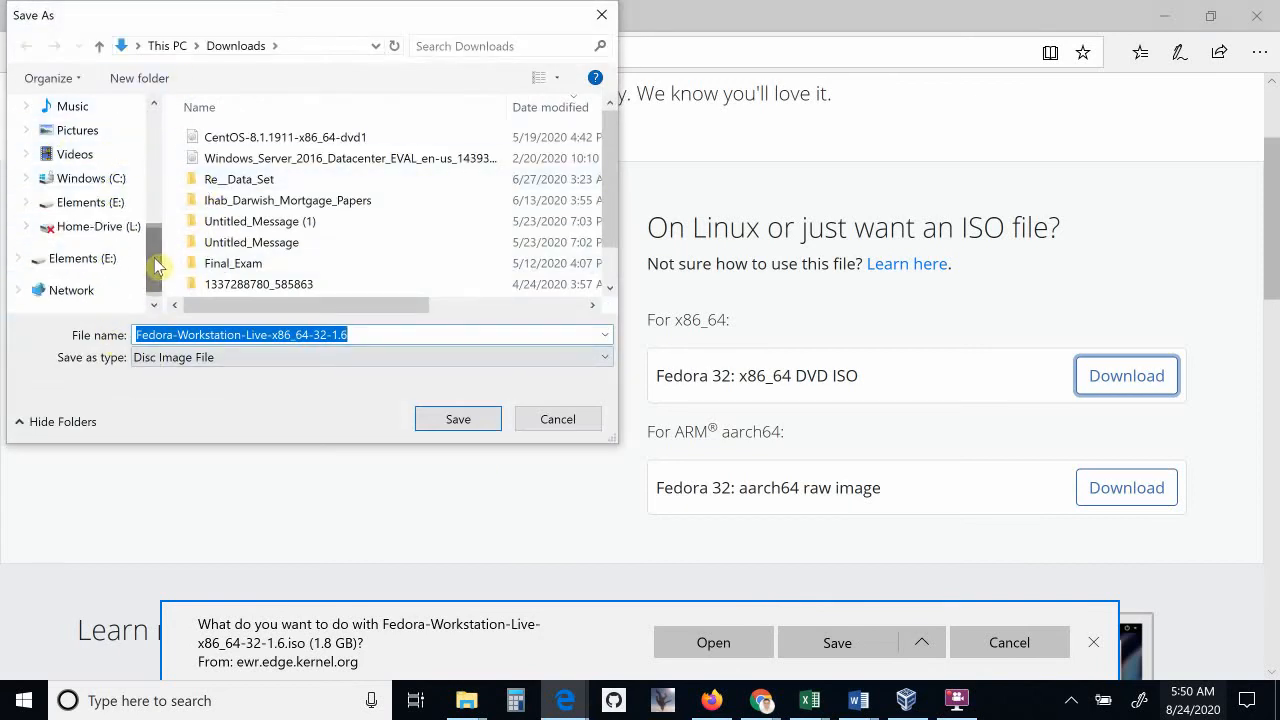
click(105, 208)
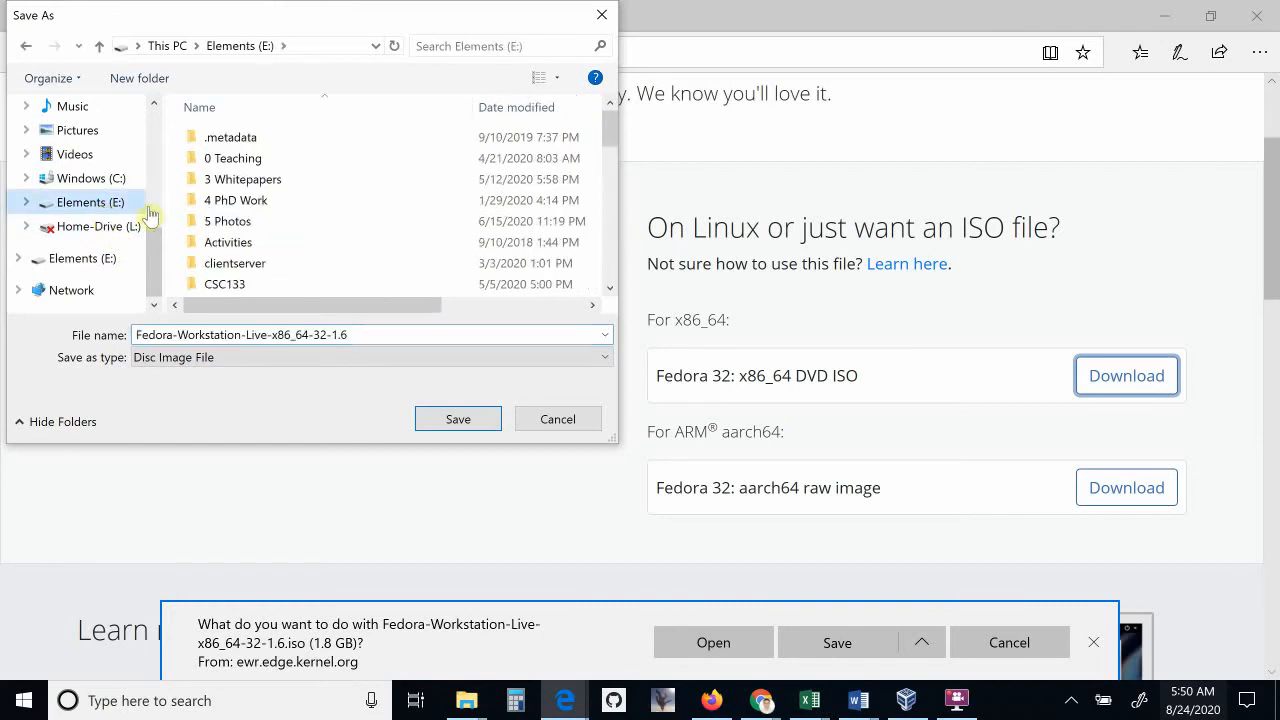
scroll(500, 250, down, 4)
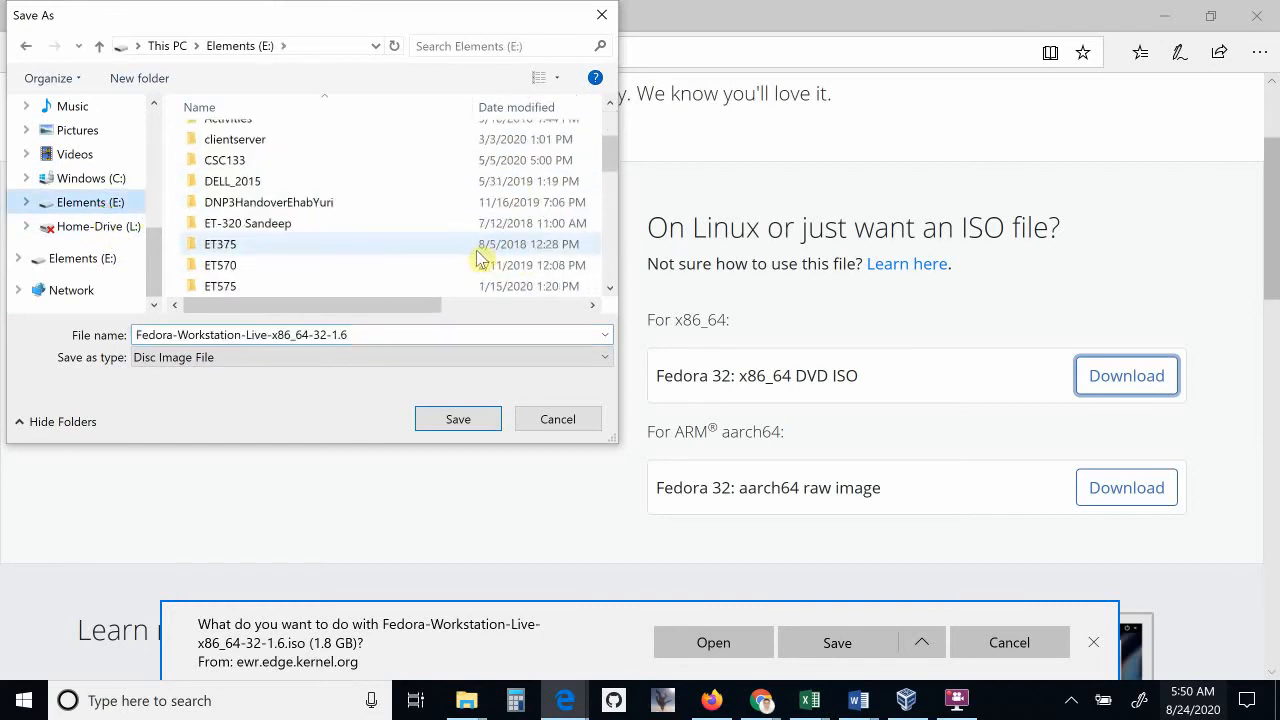
scroll(290, 268, down, 1)
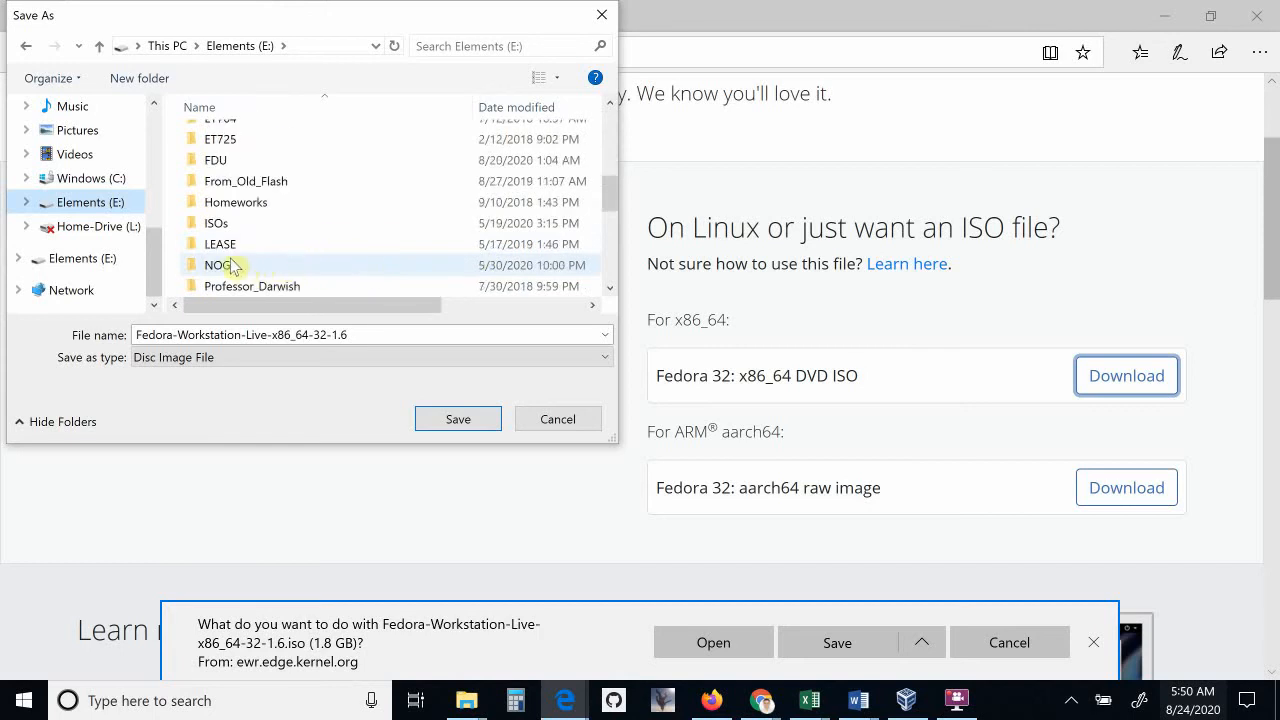
click(215, 226)
double_click(216, 224)
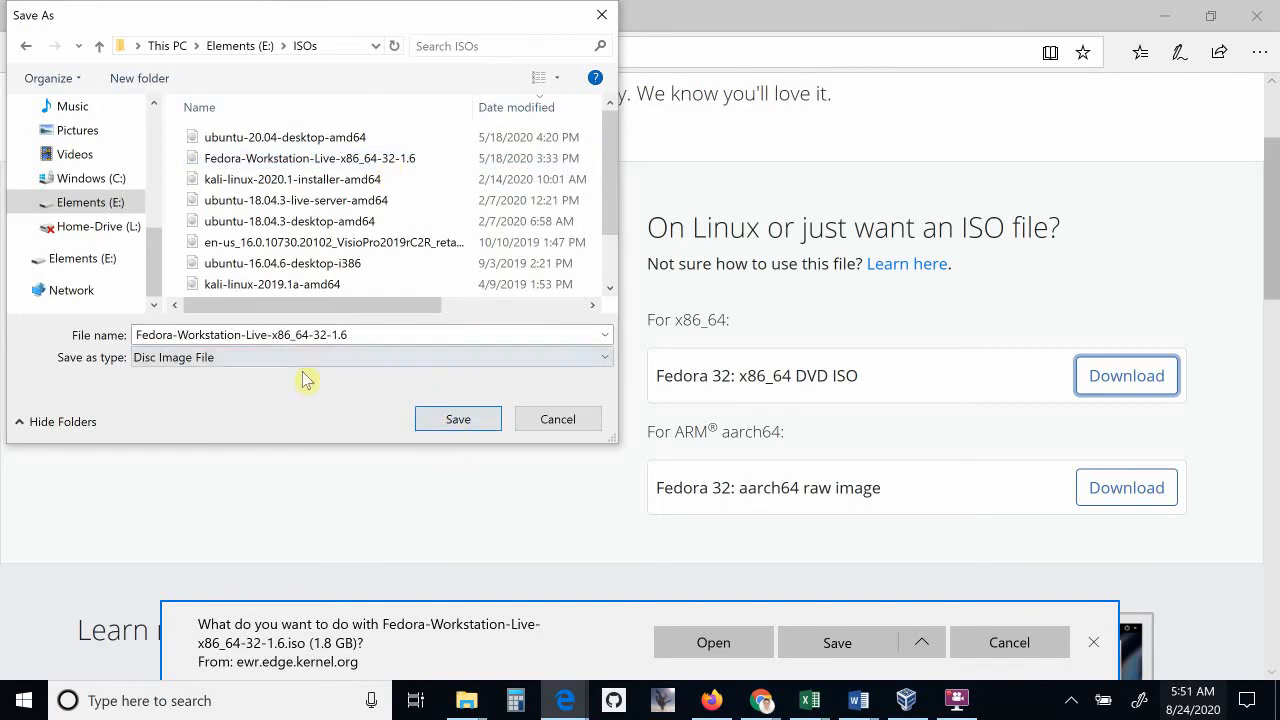
click(440, 424)
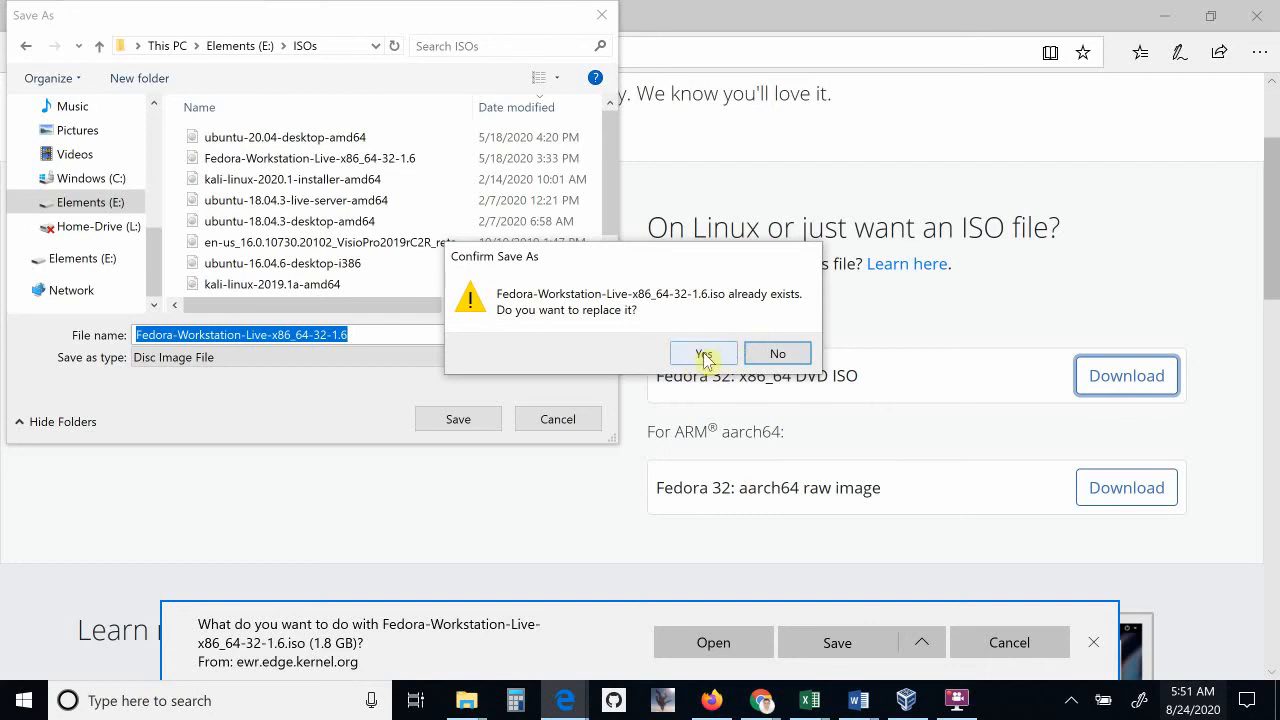
click(699, 358)
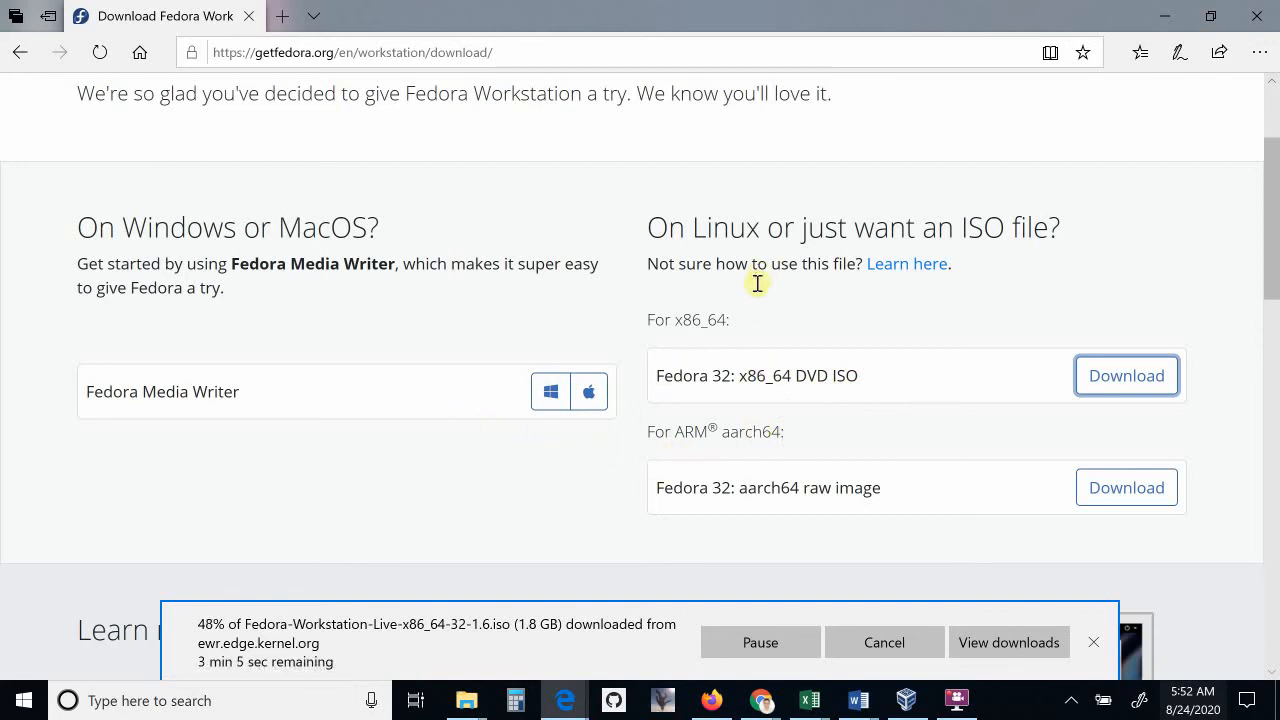
Look through the Fedora download page, including the Media Writer requirements and terms, while the ISO downloads.
scroll(657, 390, down, 4)
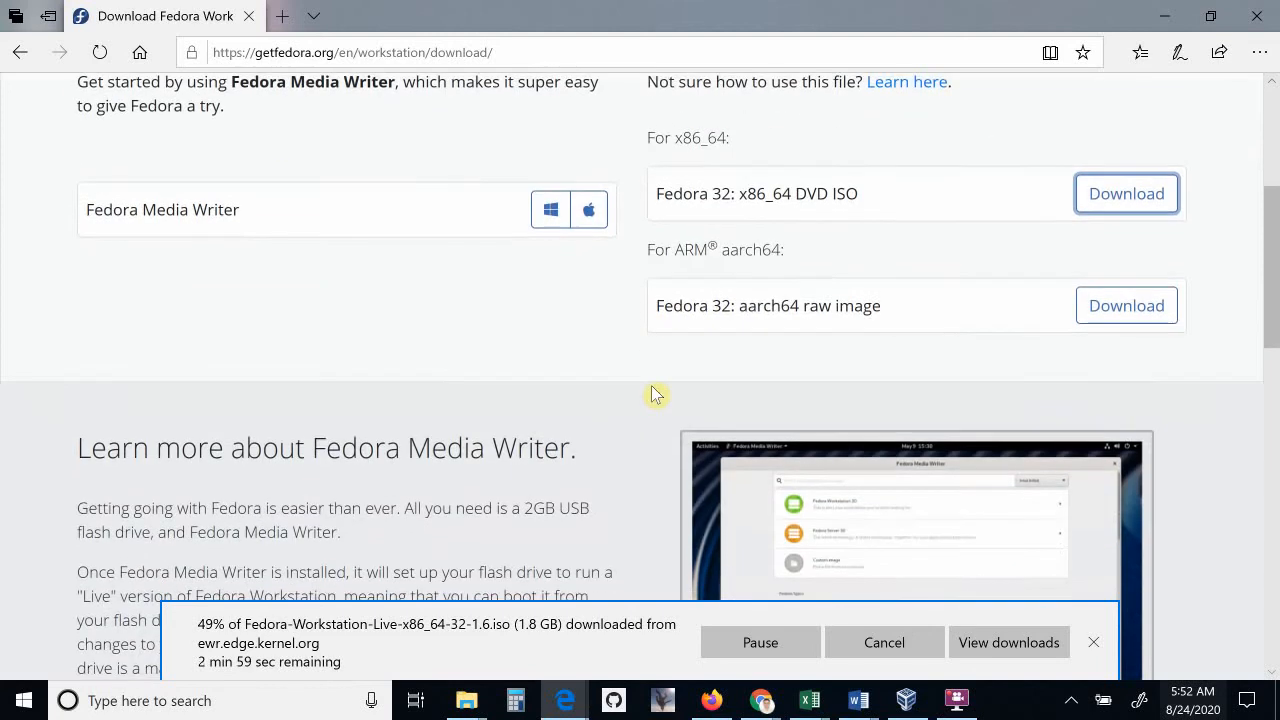
scroll(645, 375, down, 2)
scroll(645, 372, down, 3)
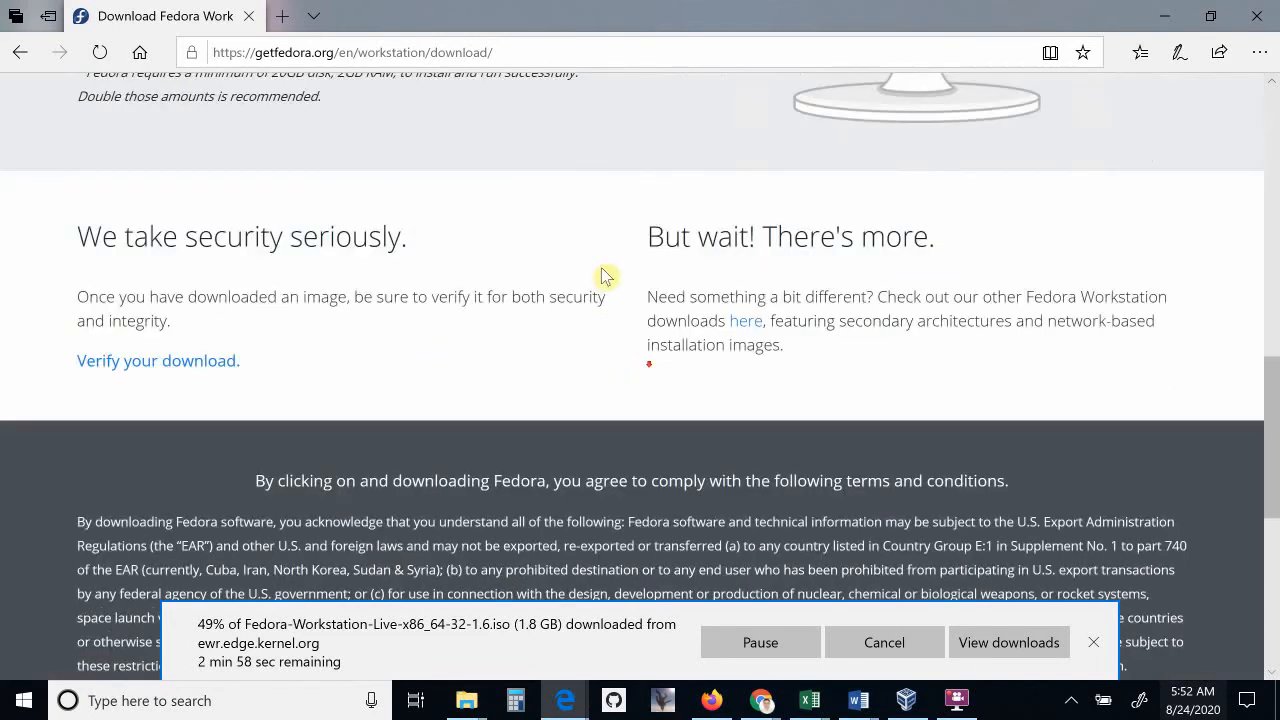
scroll(603, 334, down, 3)
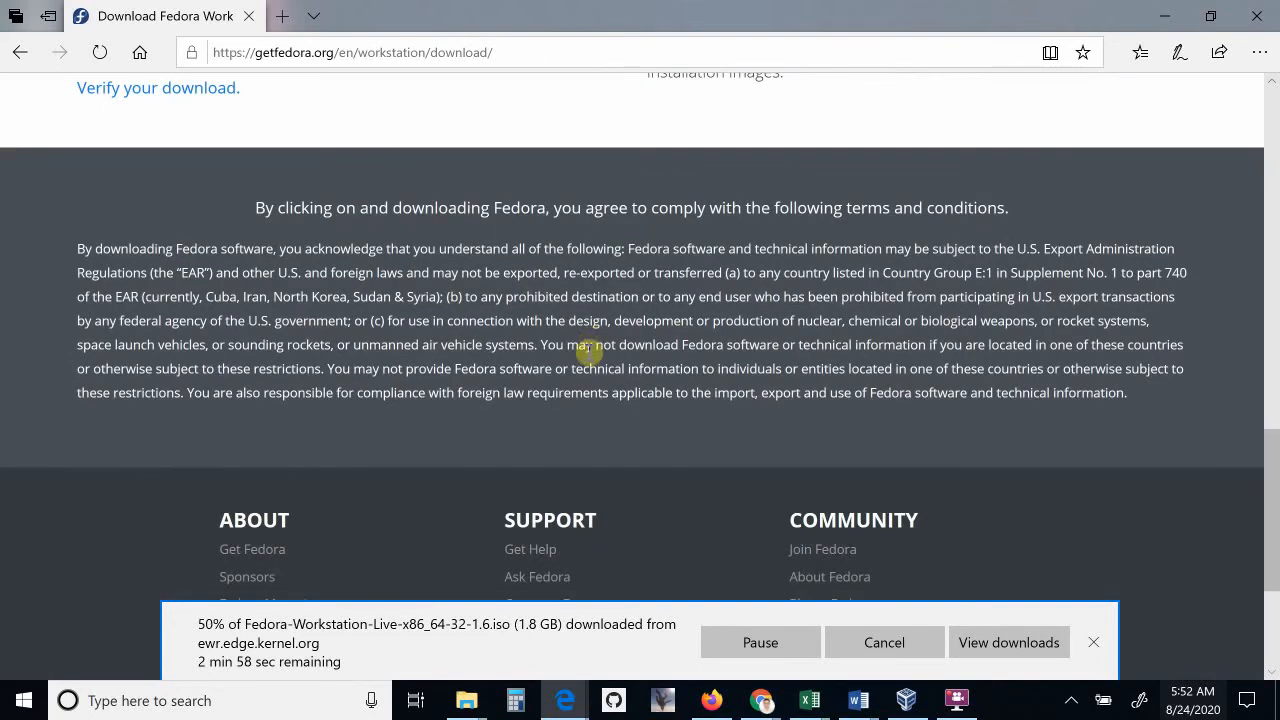
scroll(591, 345, up, 6)
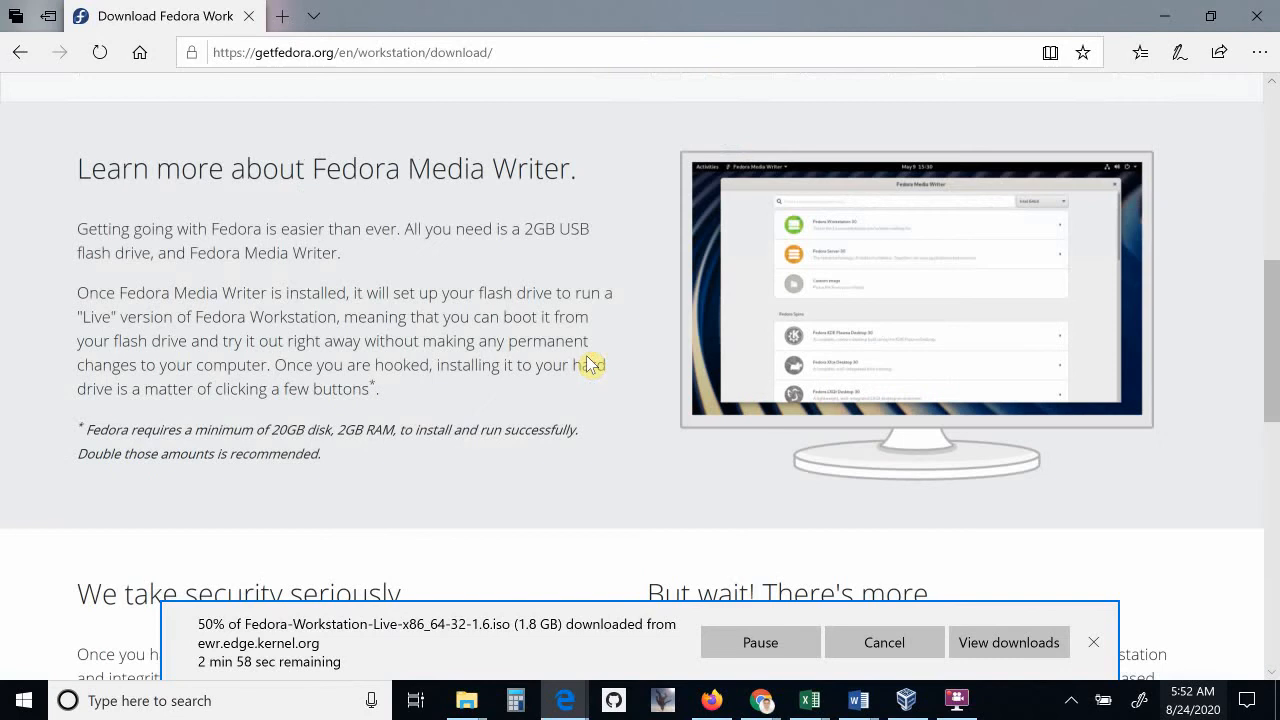
scroll(590, 365, up, 2)
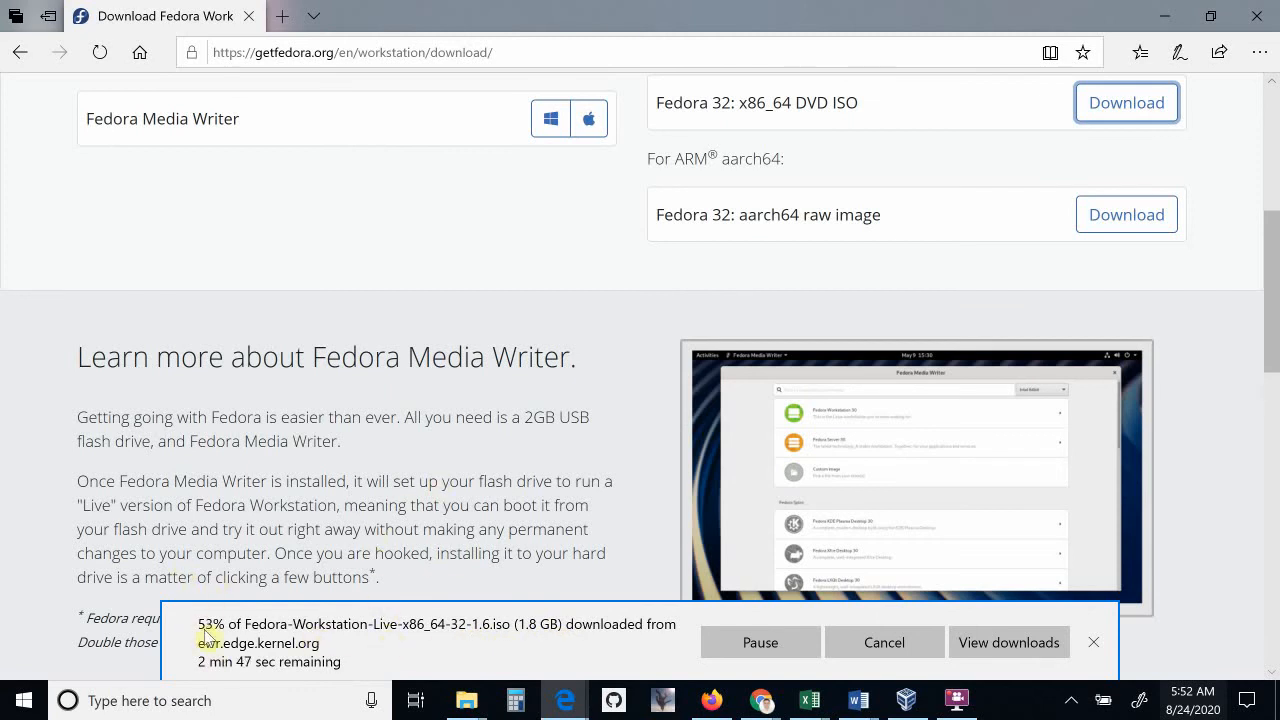
scroll(270, 437, up, 5)
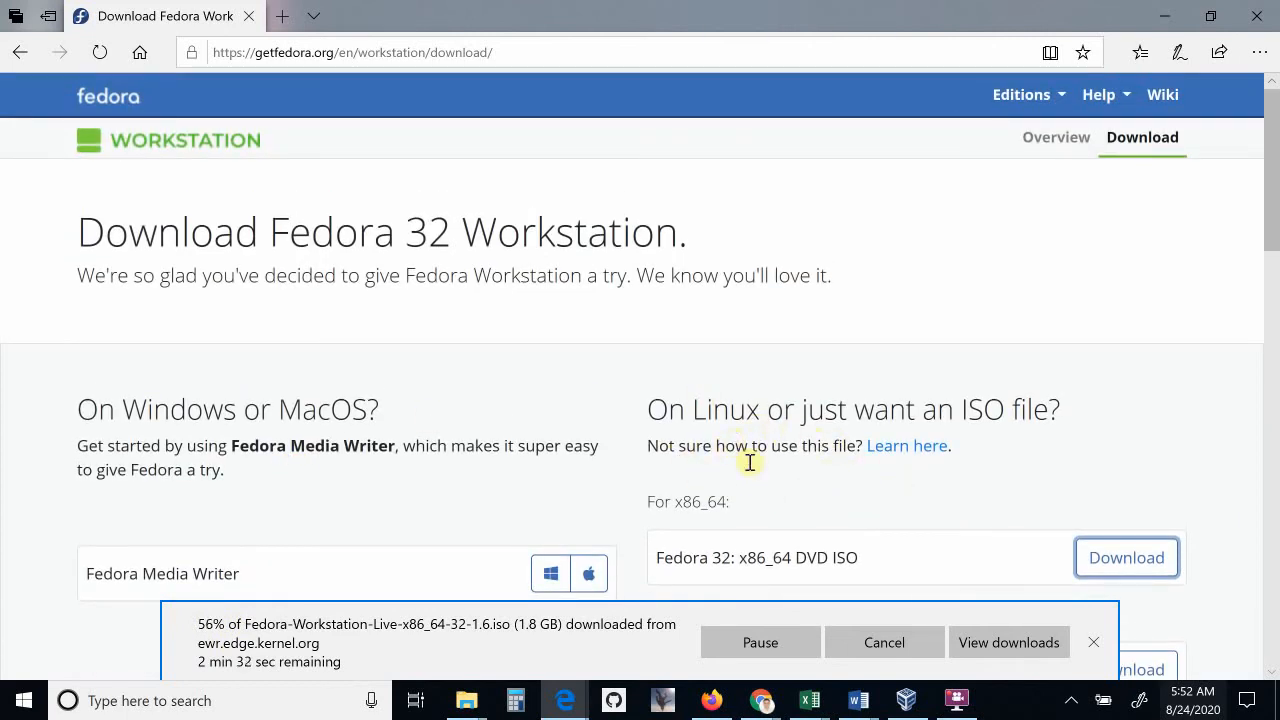
scroll(742, 447, down, 1)
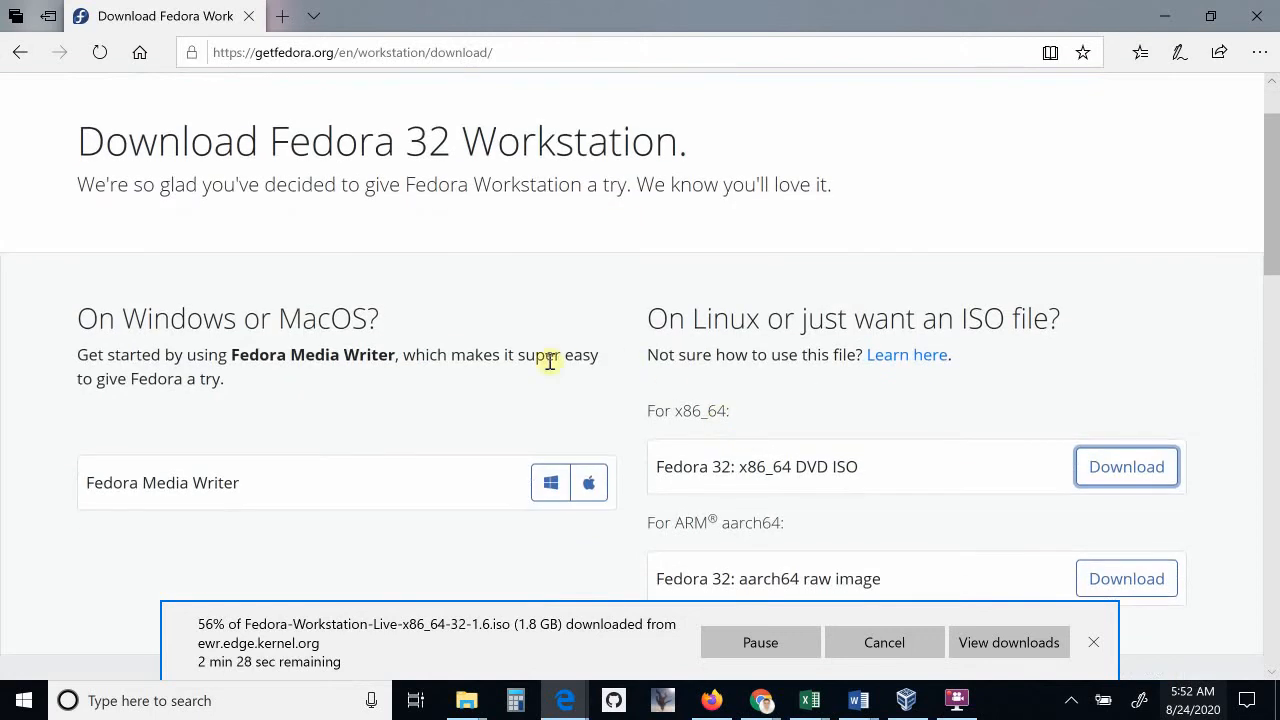
scroll(806, 385, up, 1)
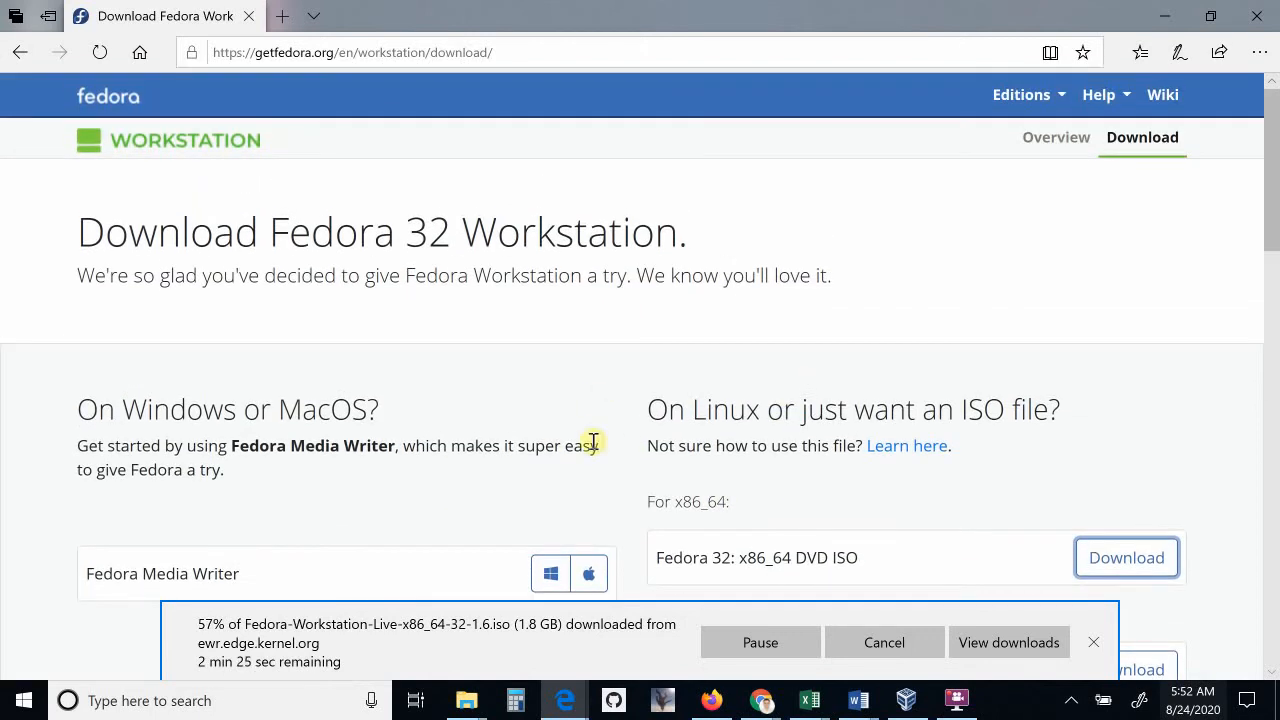
scroll(481, 427, down, 1)
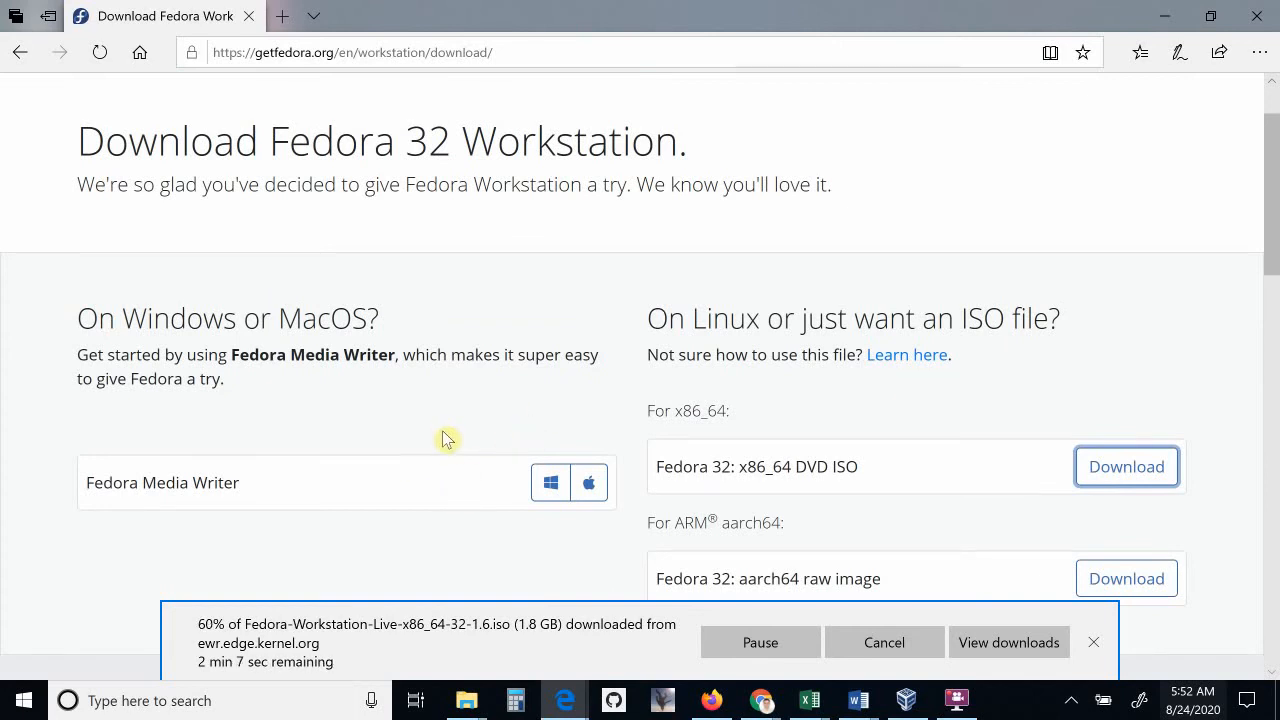
Switch to Oracle VM VirtualBox Manager to view its welcome screen, and minimize it to return to the download page.
click(907, 700)
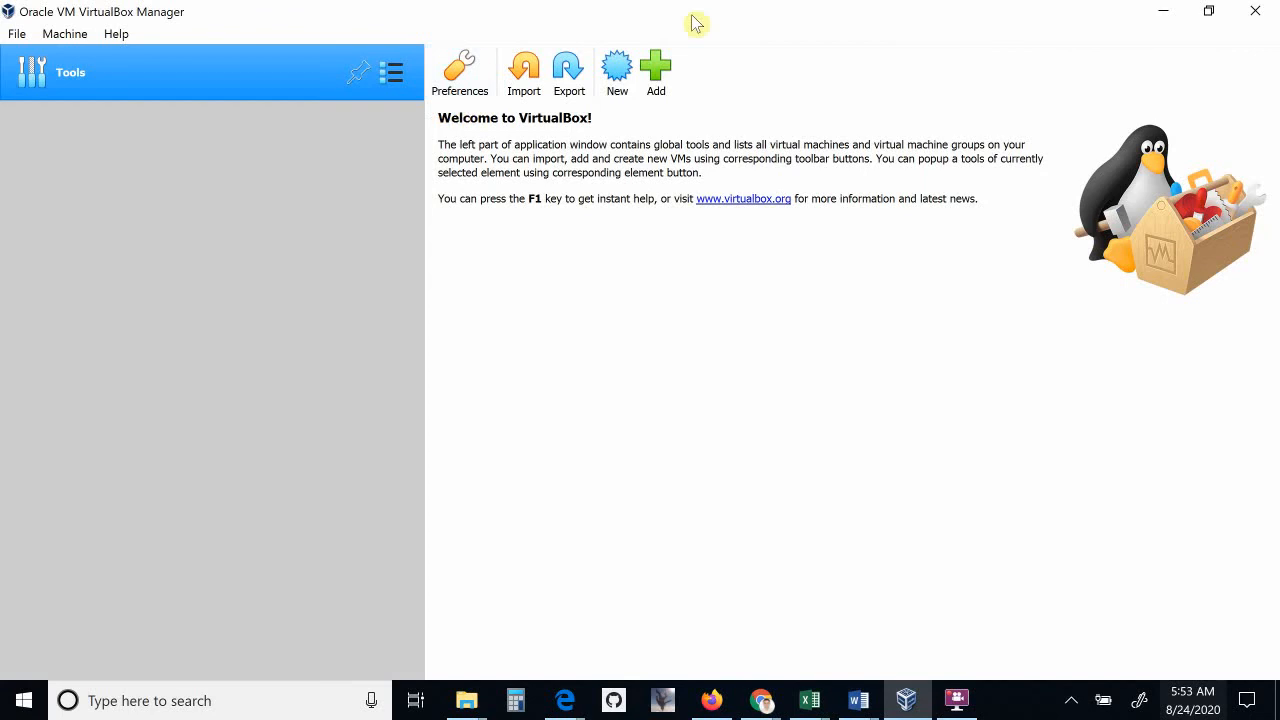
click(1163, 17)
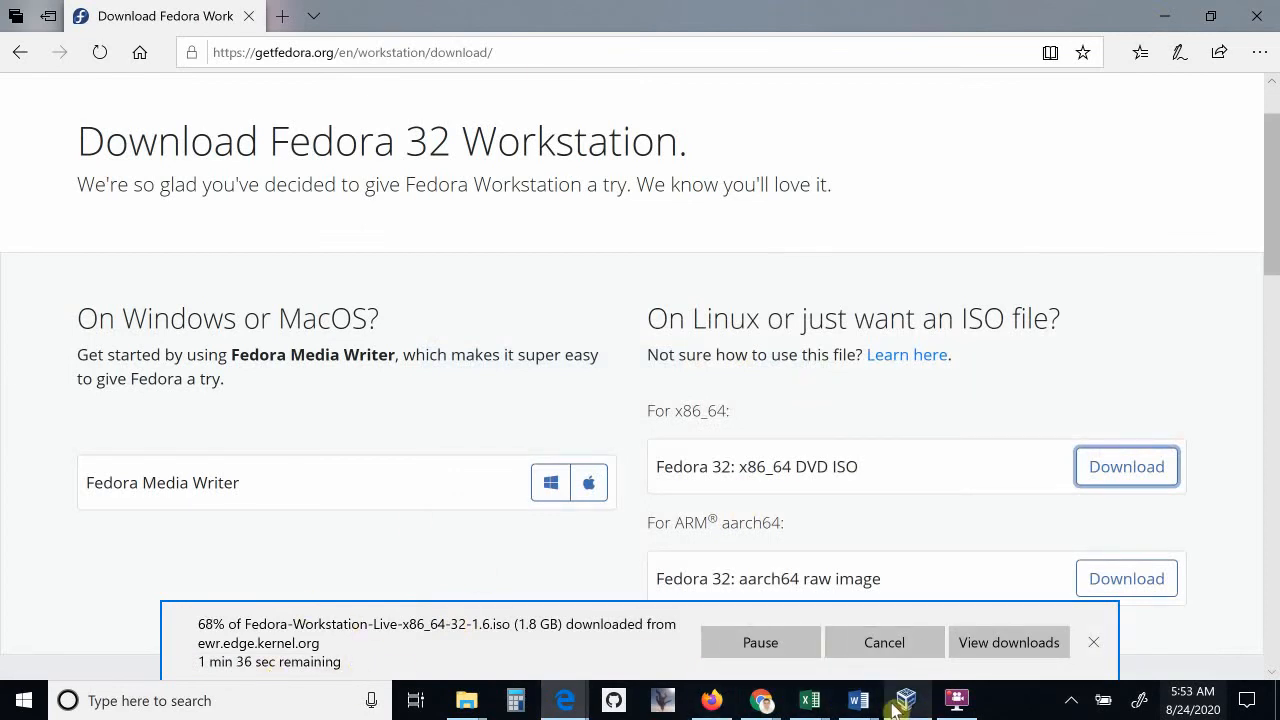
Switch to Oracle VM VirtualBox Manager and start a new virtual machine named VM1_Linux_Fedora.
mouse_move(893, 710)
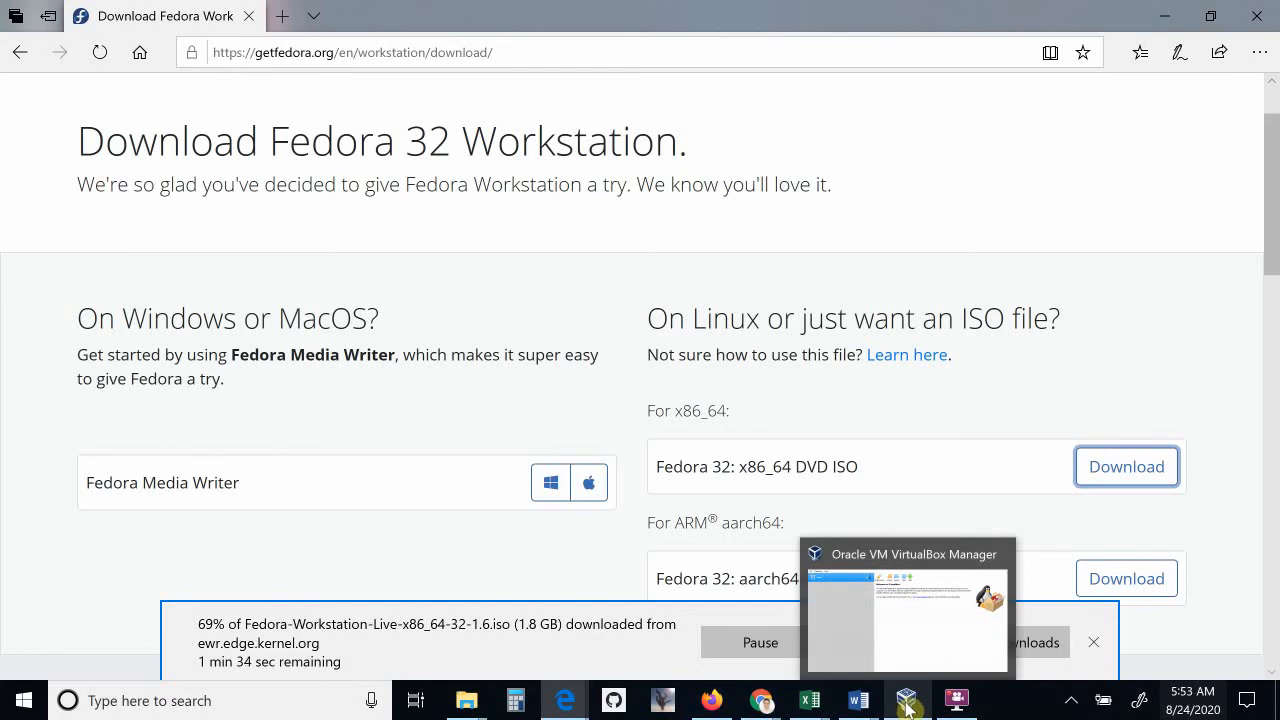
click(907, 708)
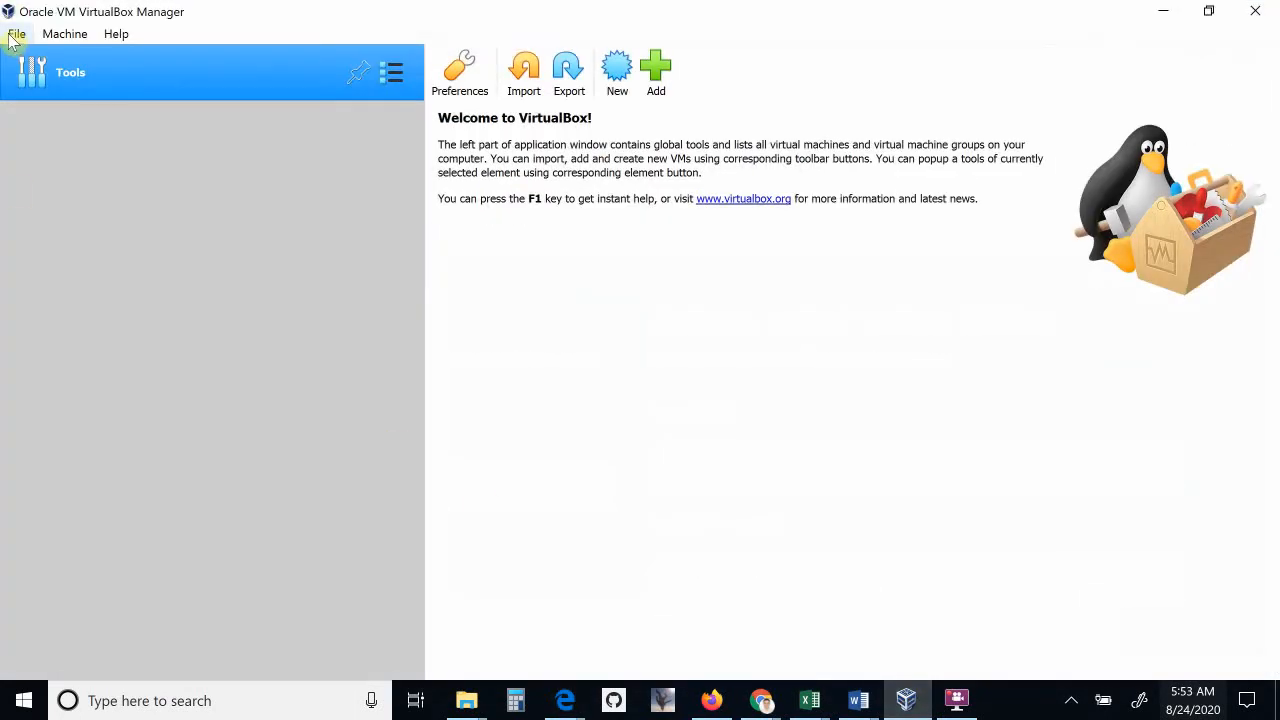
click(68, 36)
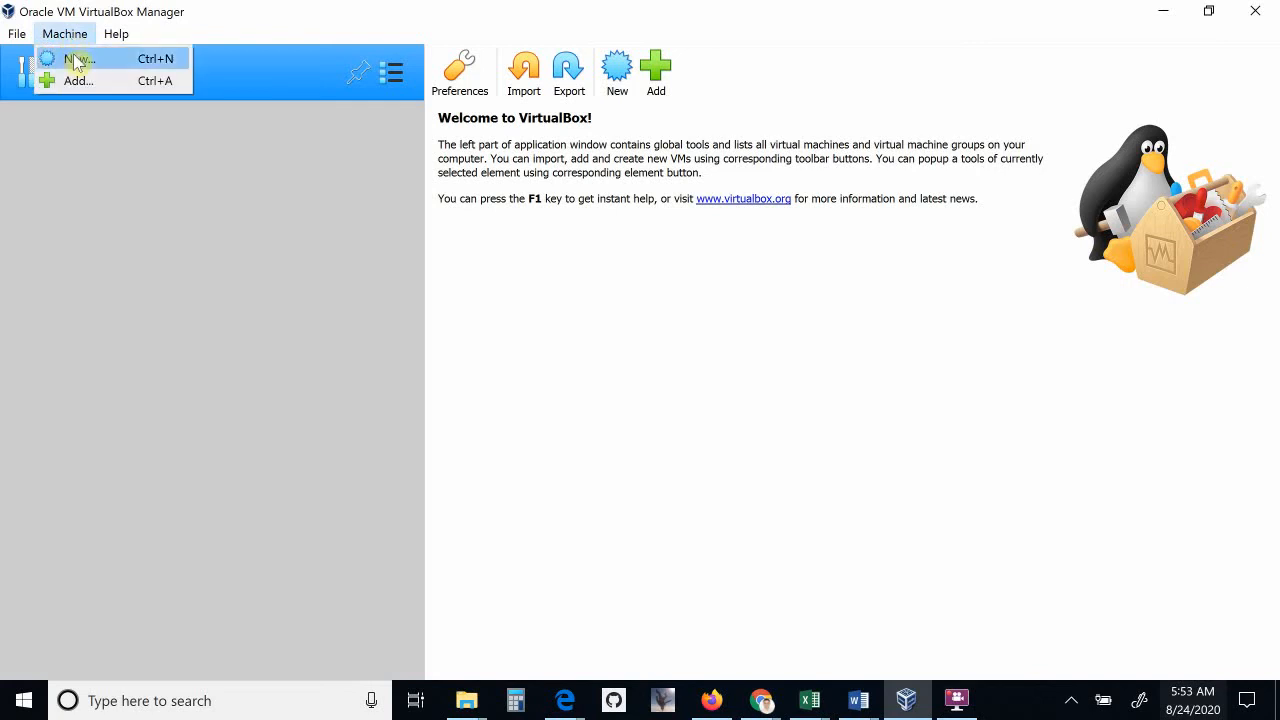
click(74, 58)
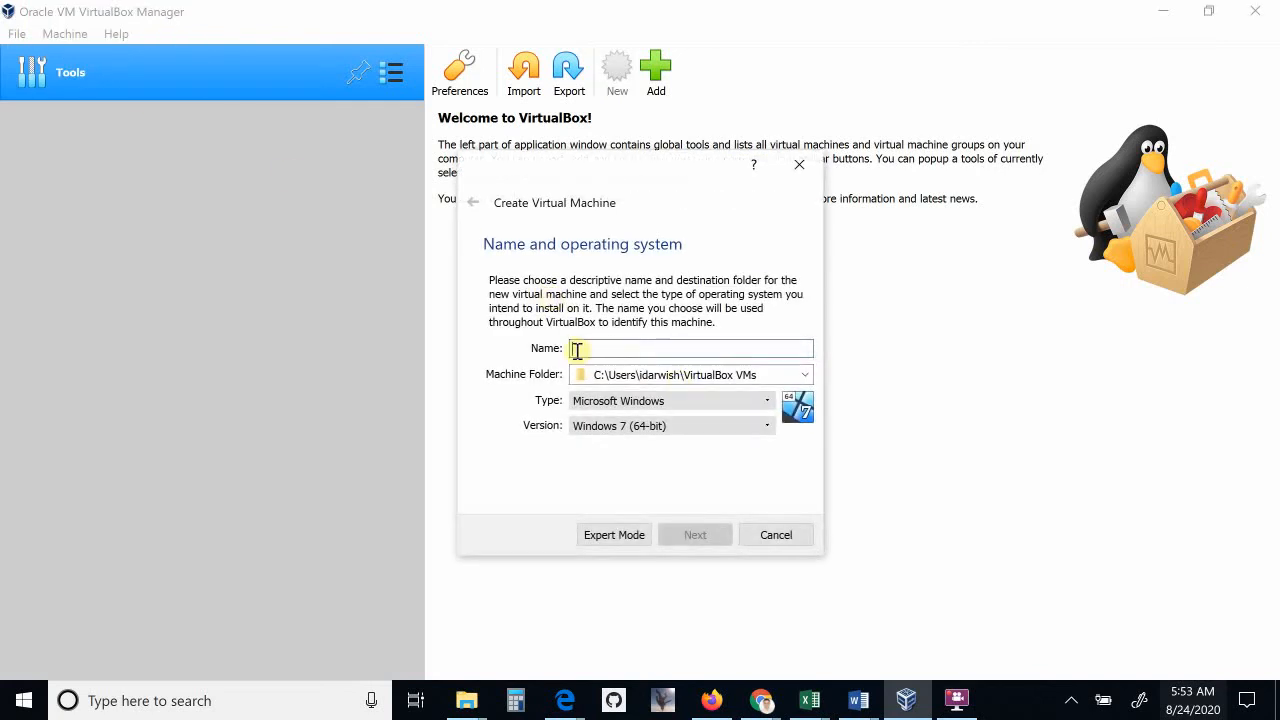
text(U)
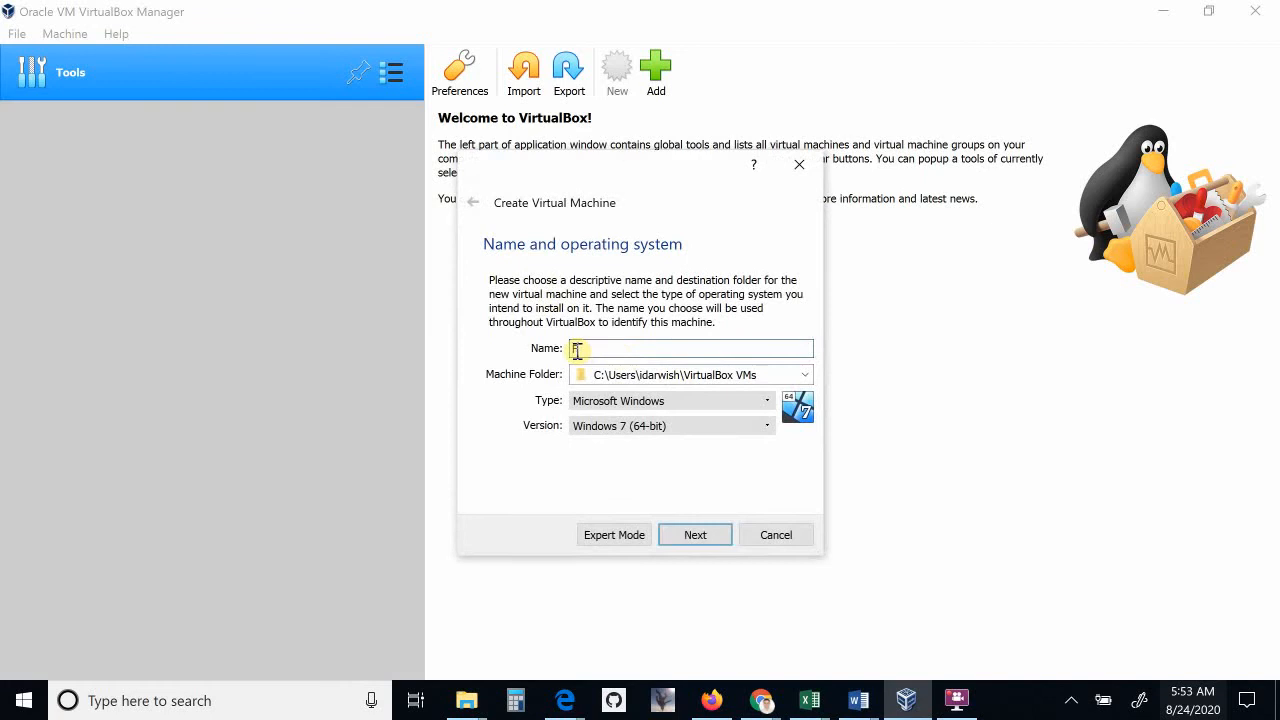
text(edo)
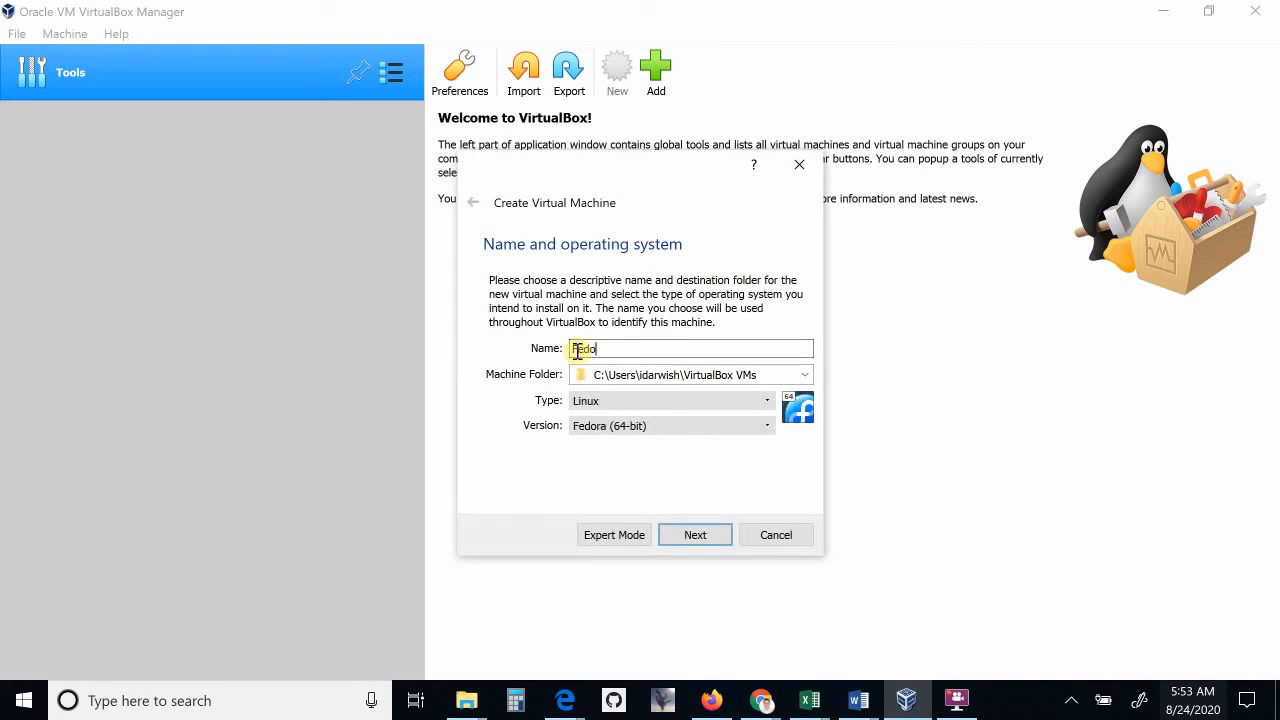
key(BackSpace)
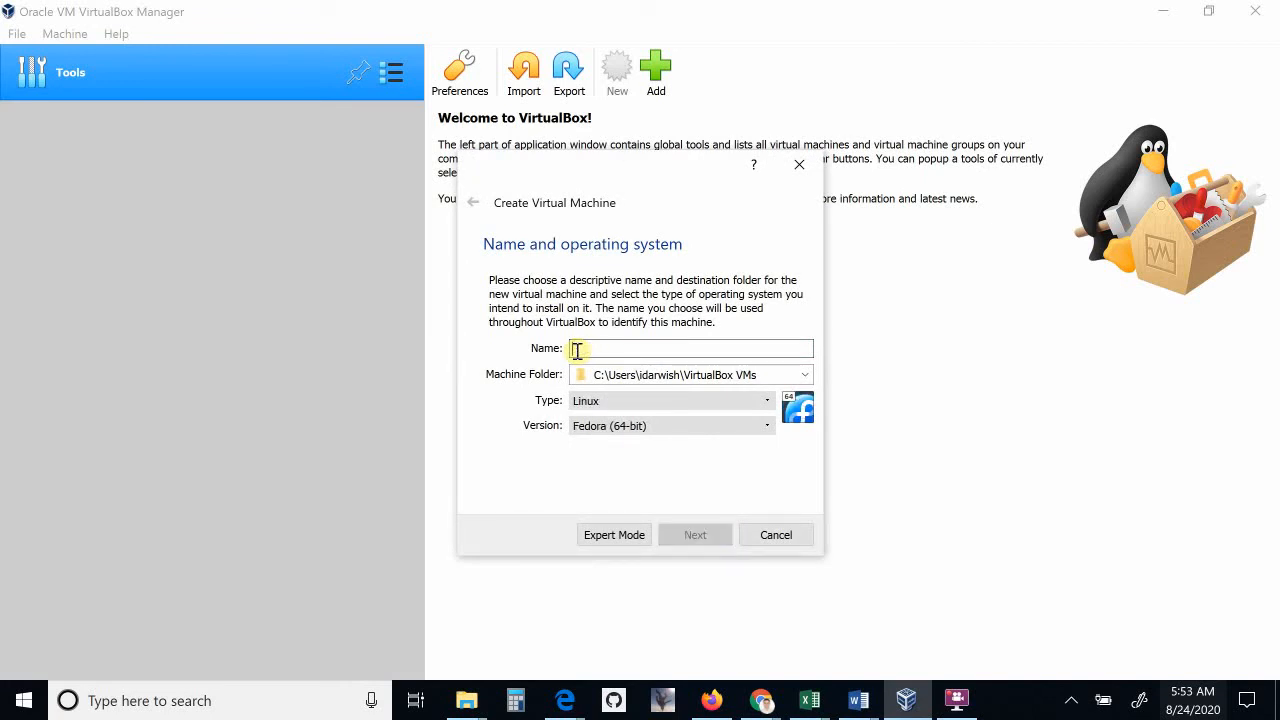
text(Fe)
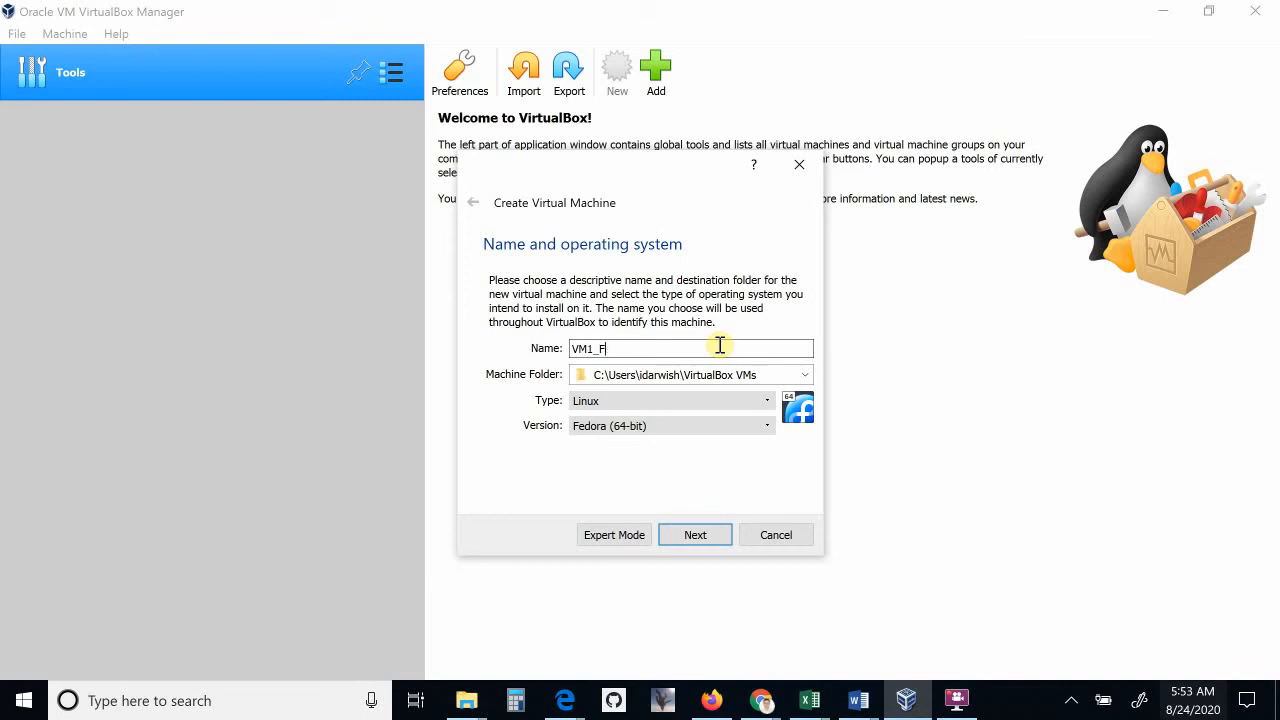
text(inux)
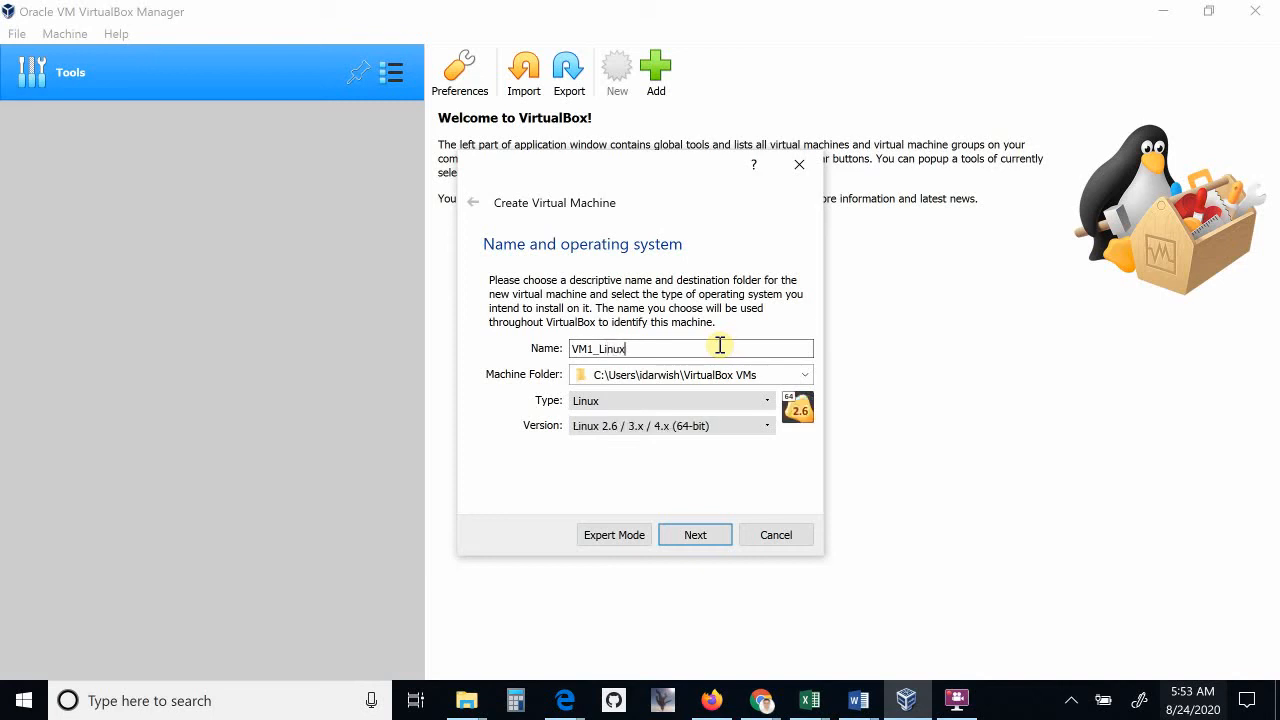
text(_Fedora)
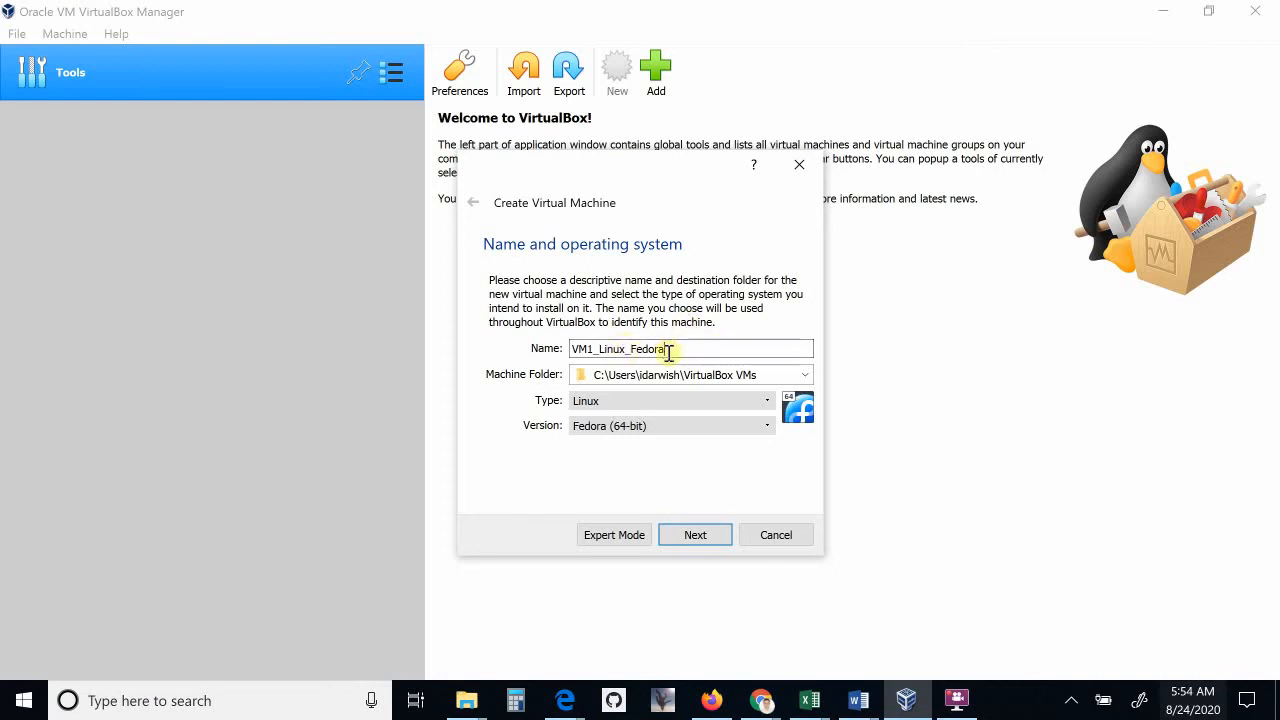
click(672, 349)
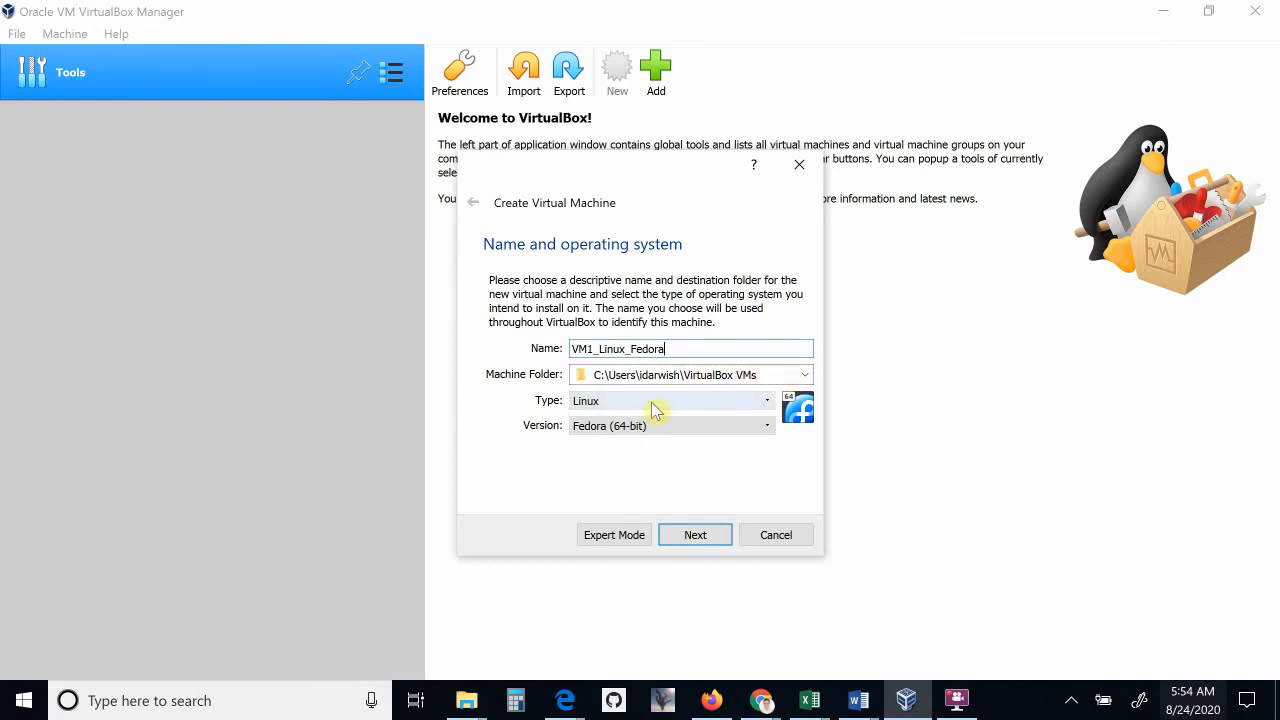
Set the new machine's operating system version to Fedora (32-bit) and continue to the memory size.
click(694, 435)
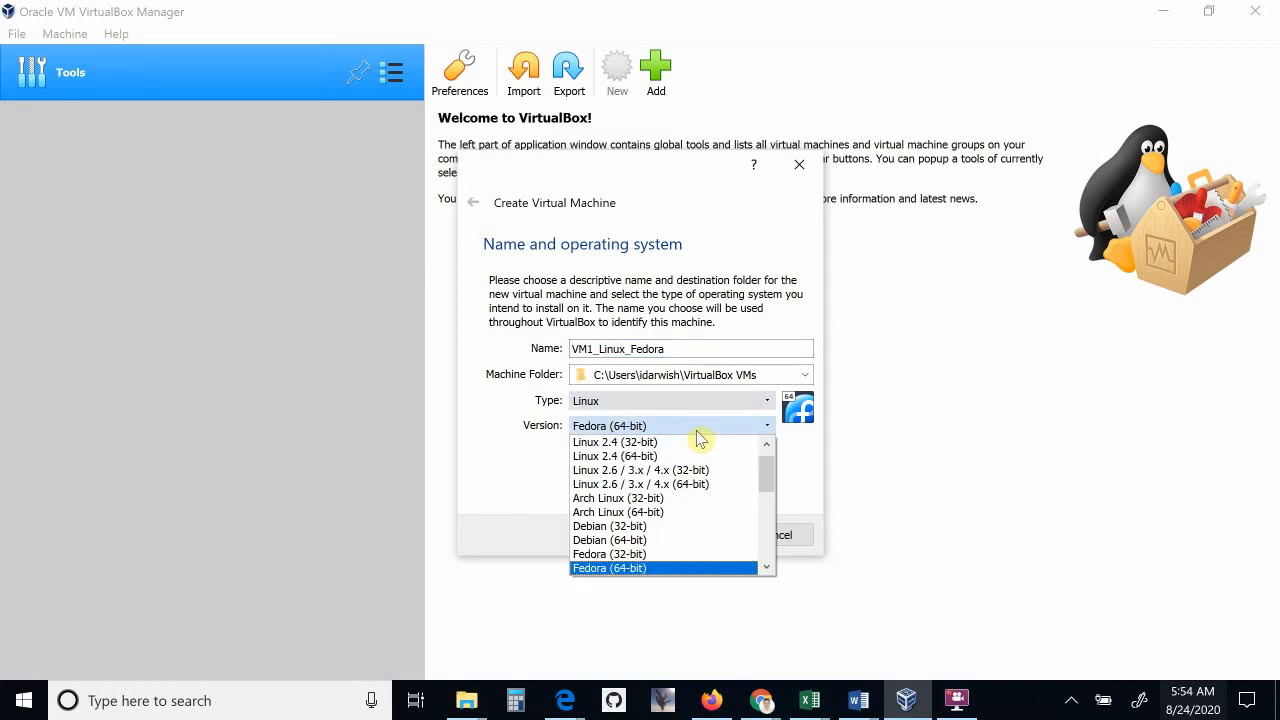
click(636, 556)
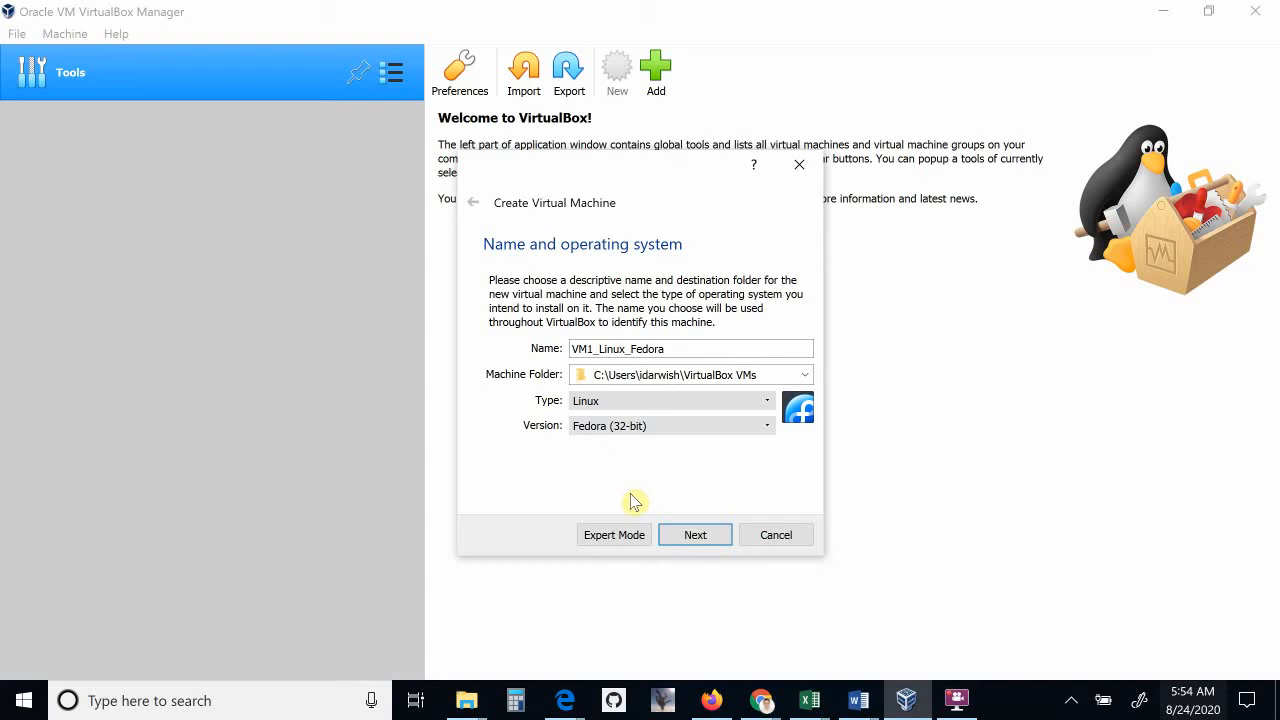
click(697, 538)
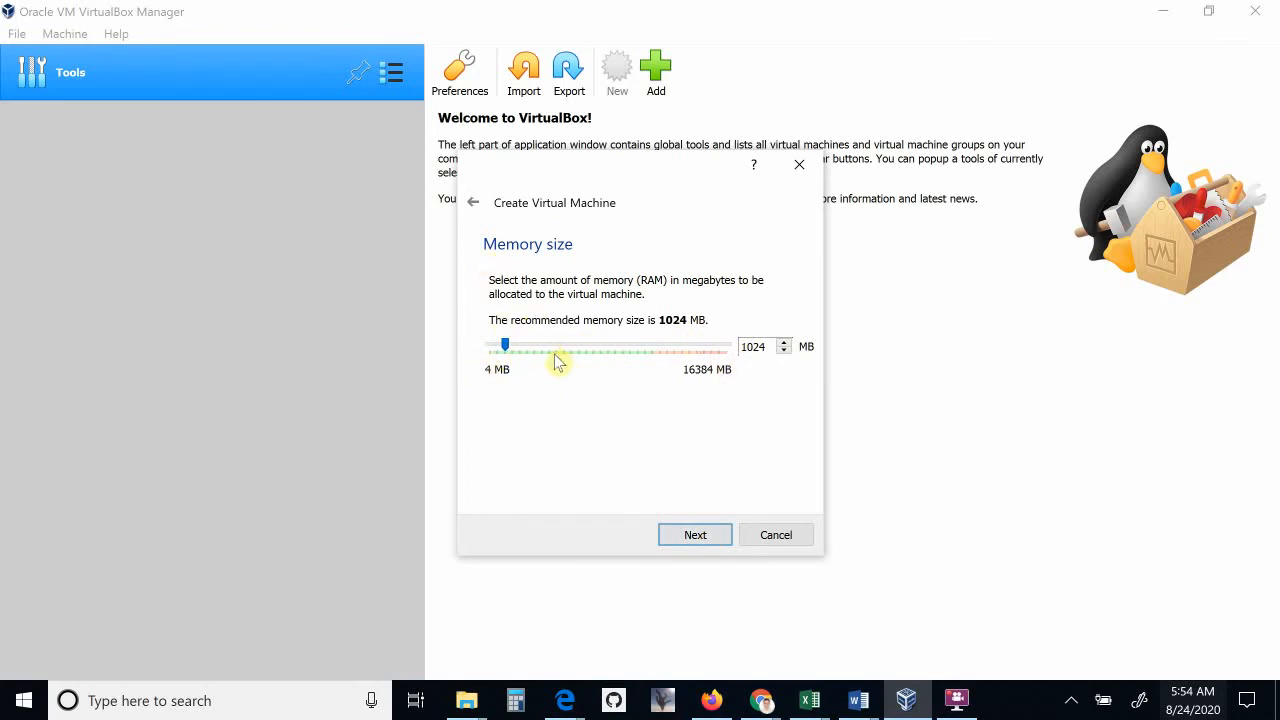
Allocate 2048 MB of memory to the virtual machine and continue to the hard disk options.
double_click(748, 346)
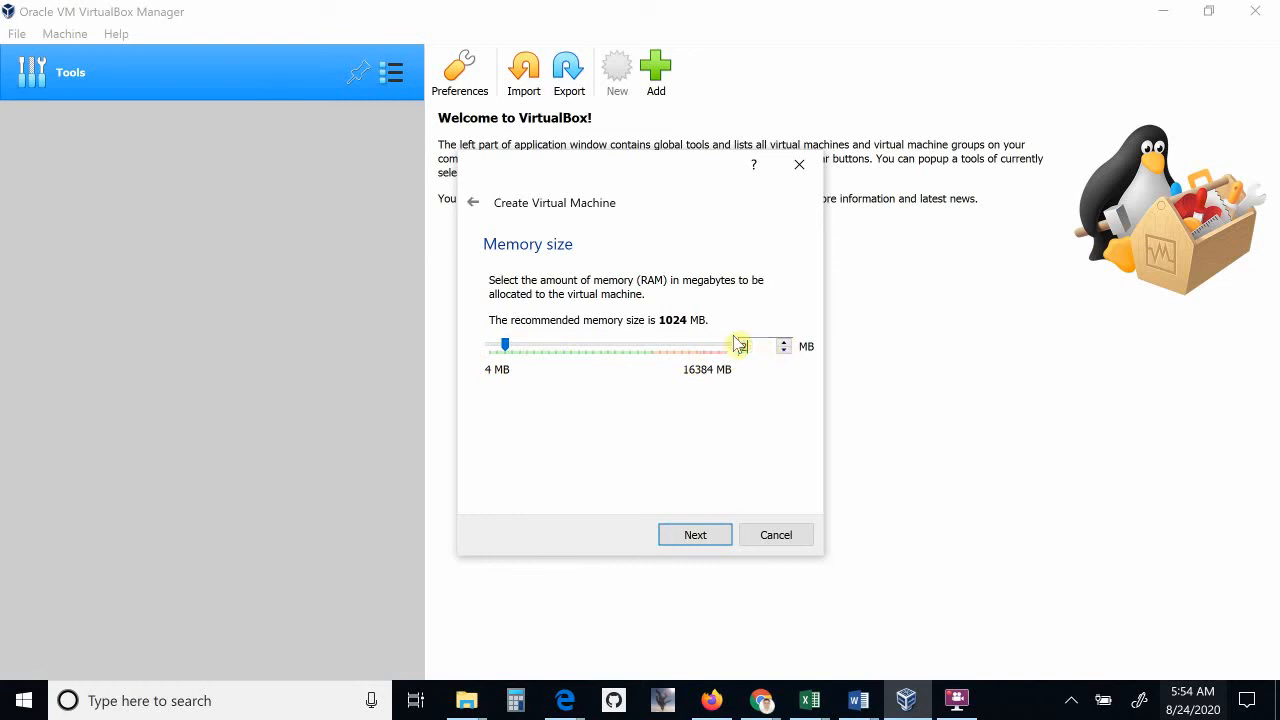
text(2048)
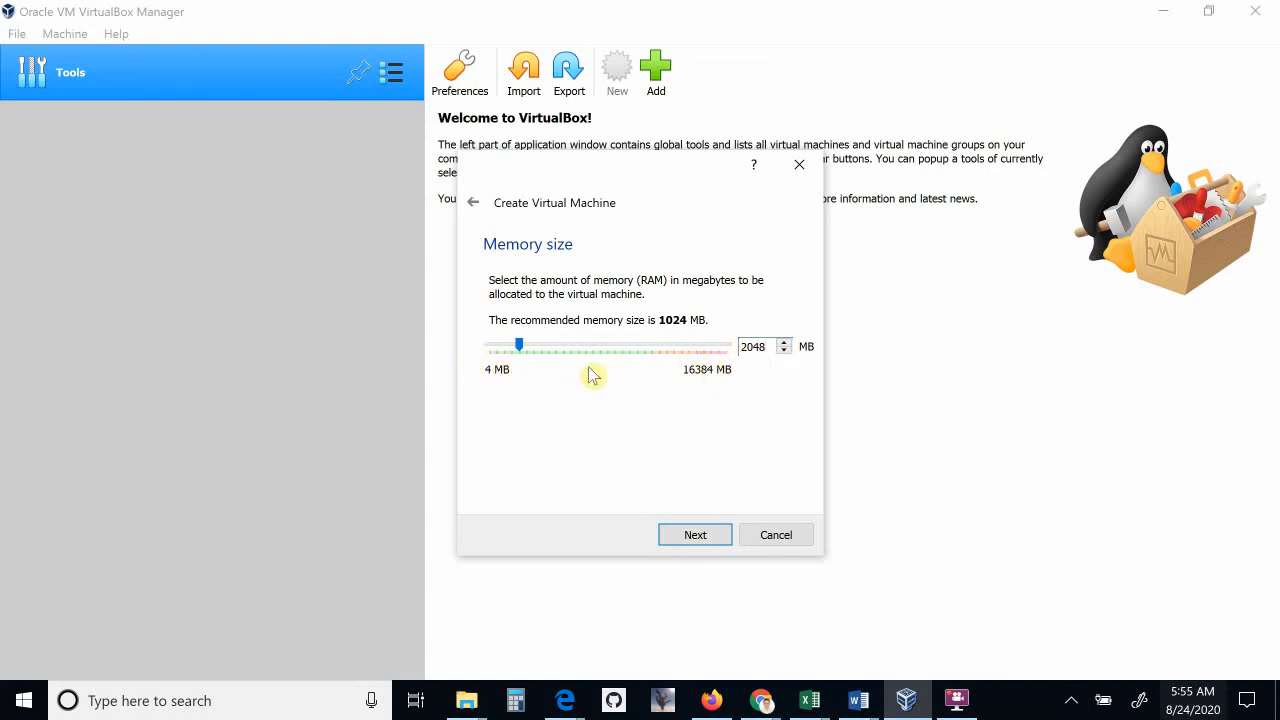
click(695, 537)
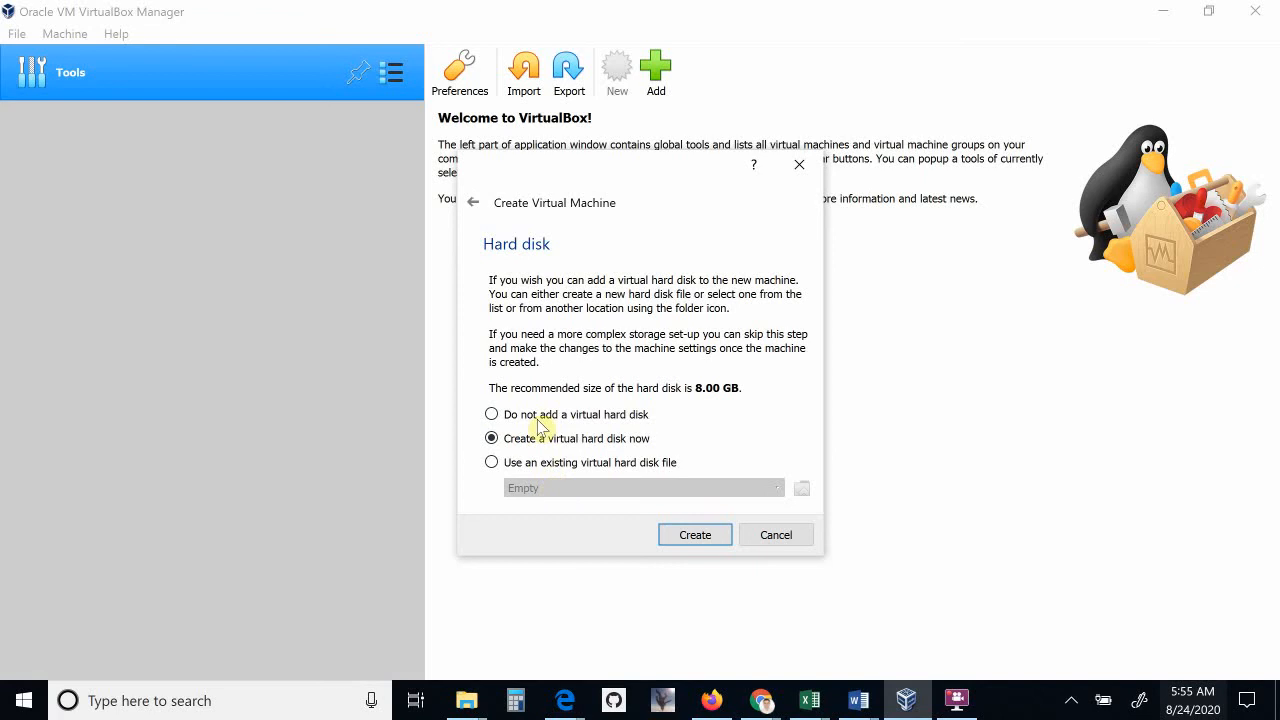
Create a new dynamically allocated VDI virtual hard disk of 25.00 GB for the machine.
click(690, 535)
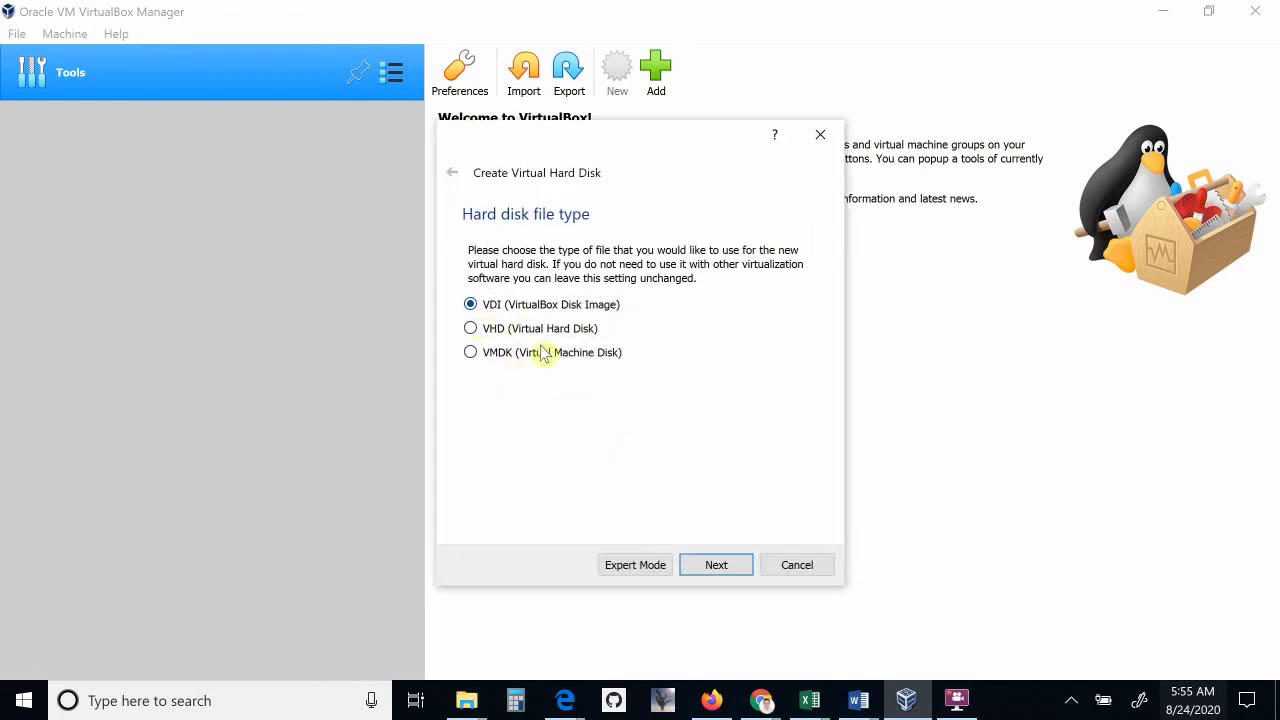
click(718, 566)
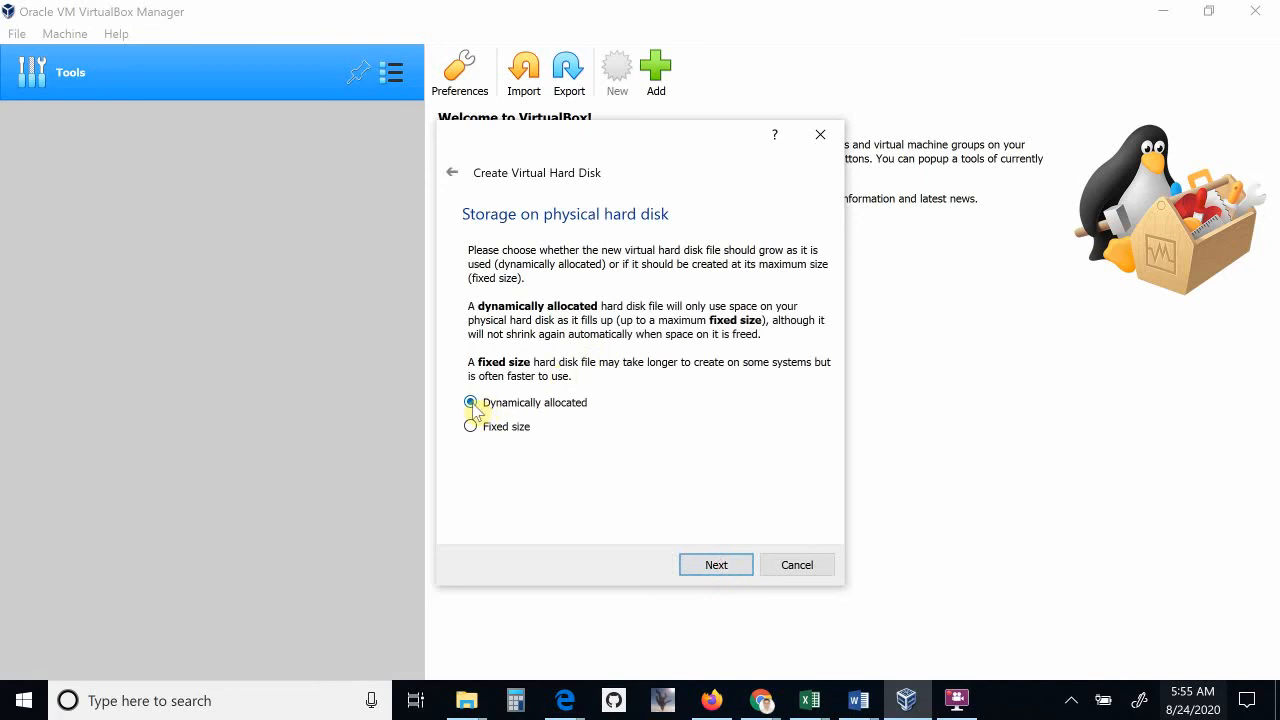
click(716, 566)
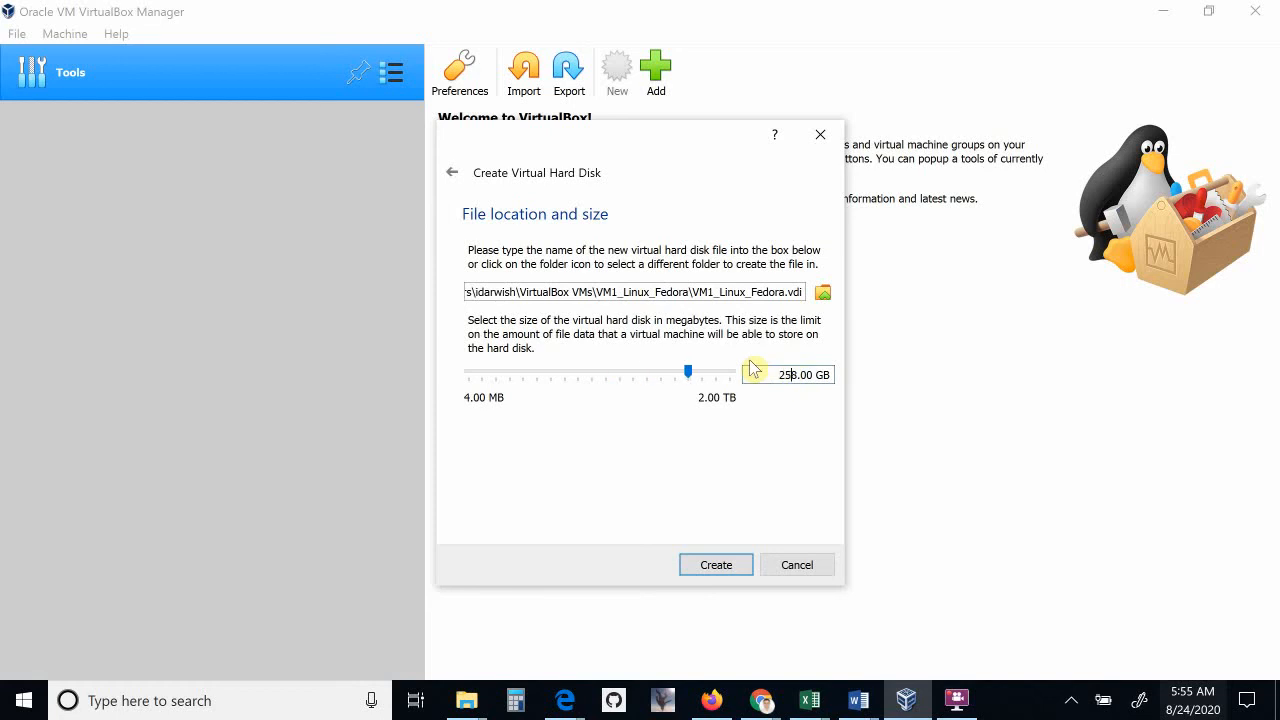
click(796, 377)
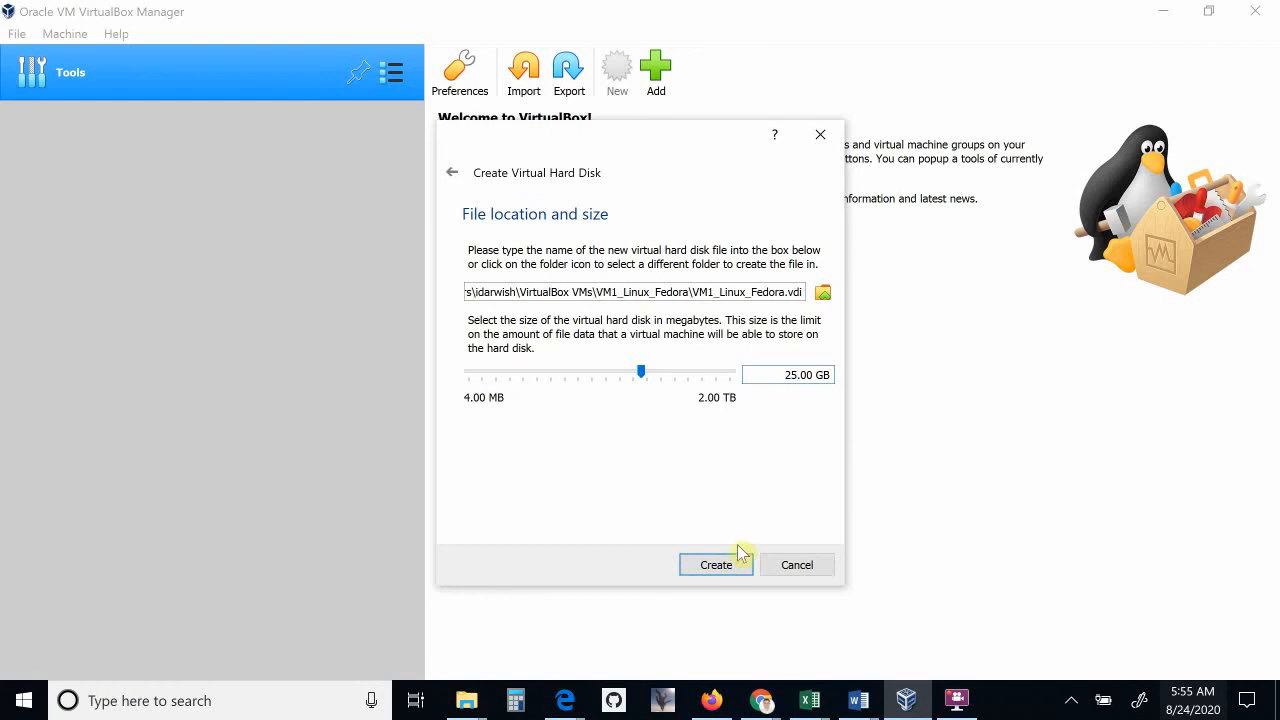
click(716, 566)
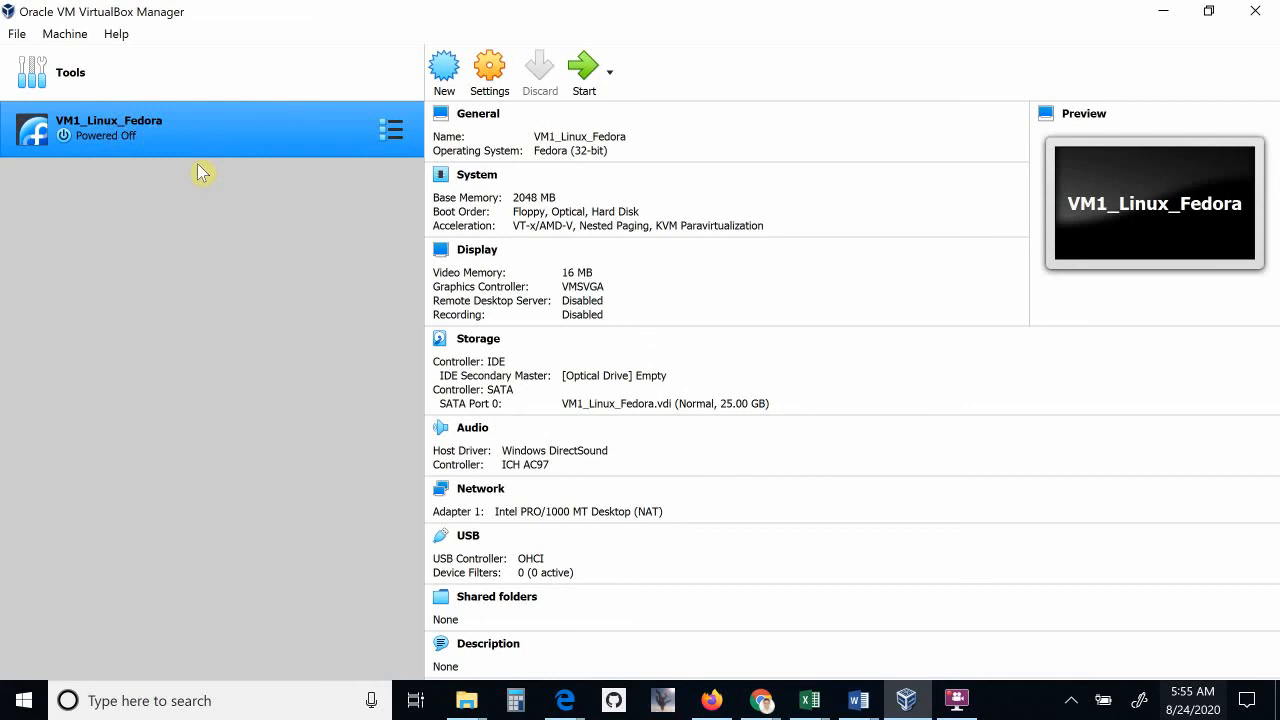
Switch to the browser's Fedora download page and open the folder containing the downloaded ISO.
click(142, 145)
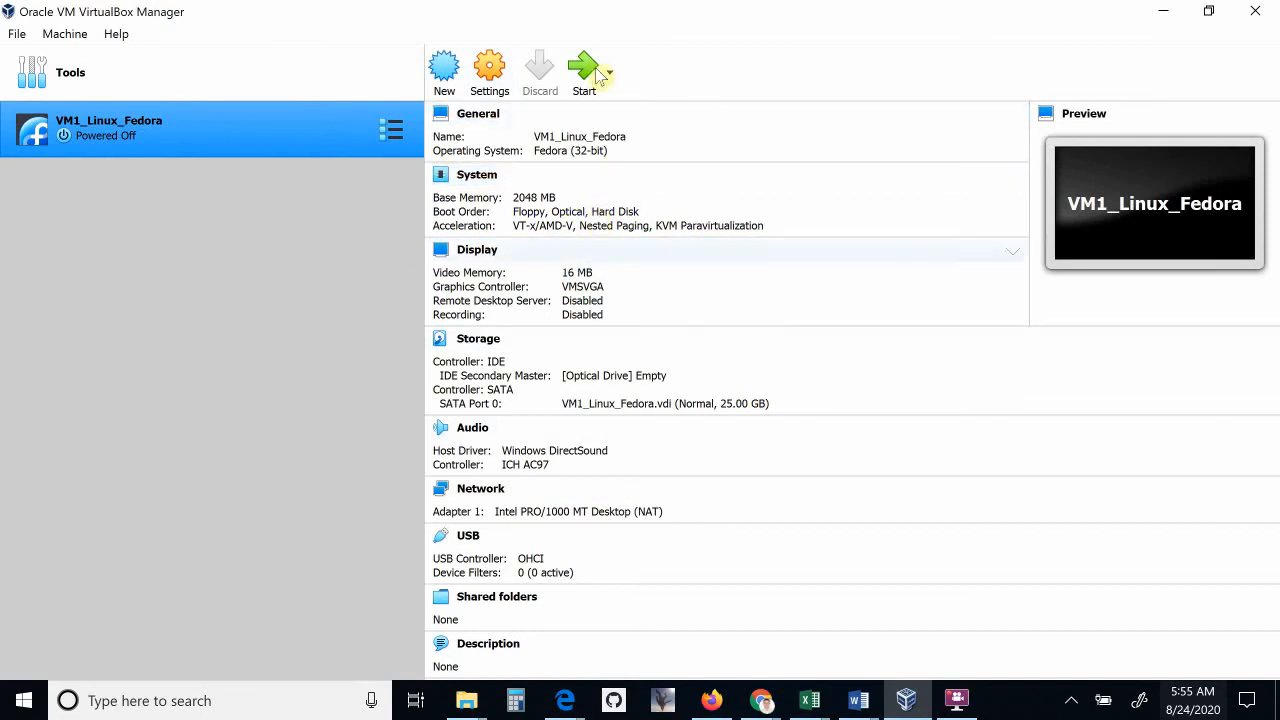
key(alt+Tab)
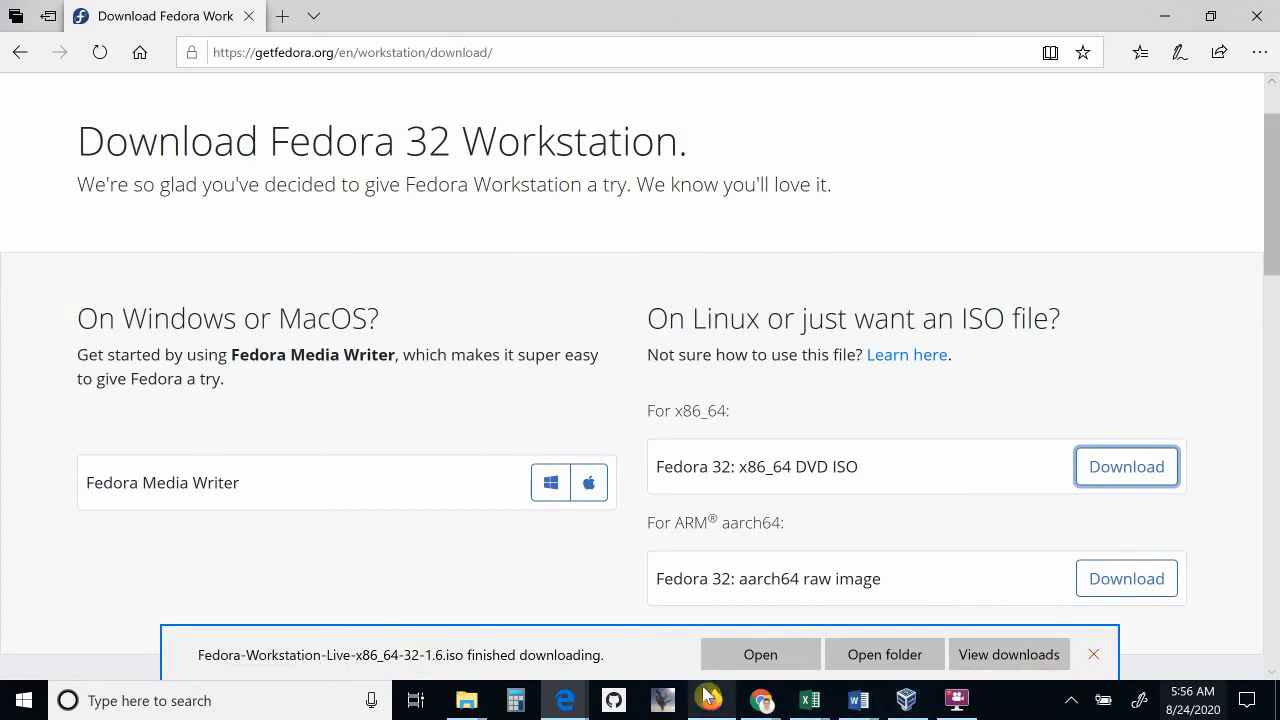
click(870, 657)
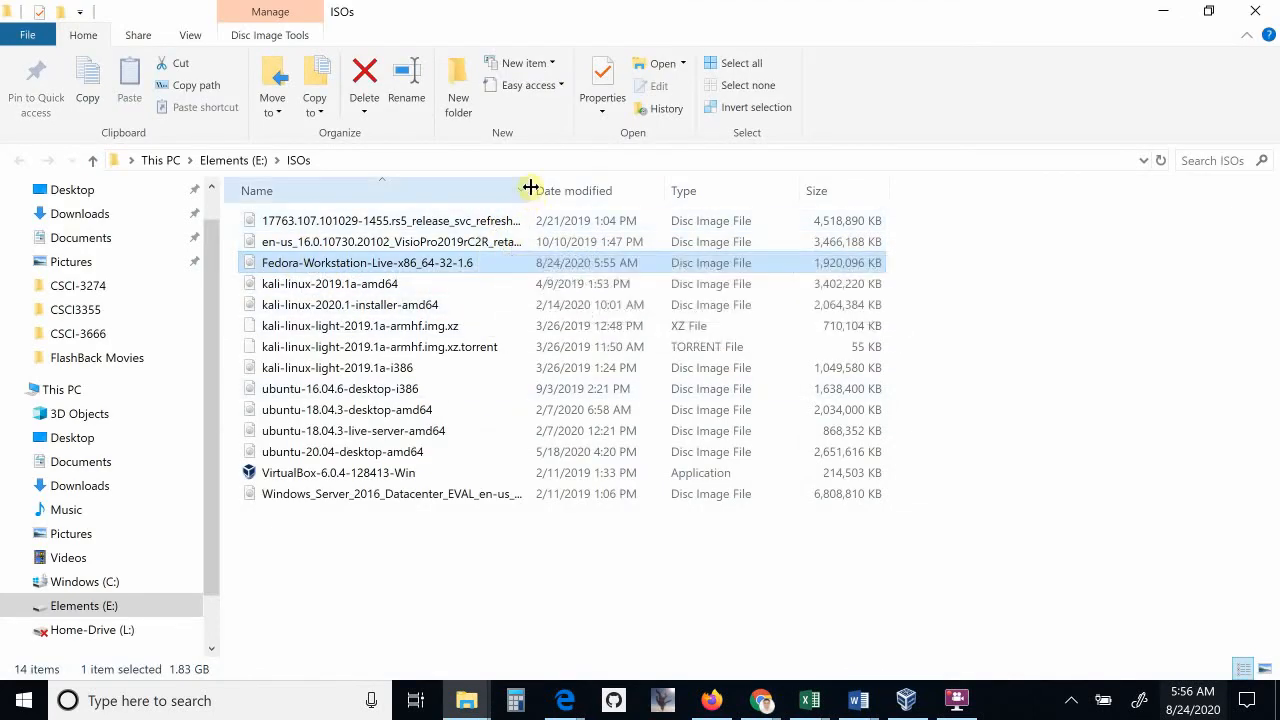
Place the Name column after Date modified, sort the ISOs folder ascending by type, and select Fedora-Workstation-Live-x86_64-32-1.6.
drag(529, 190, 571, 199)
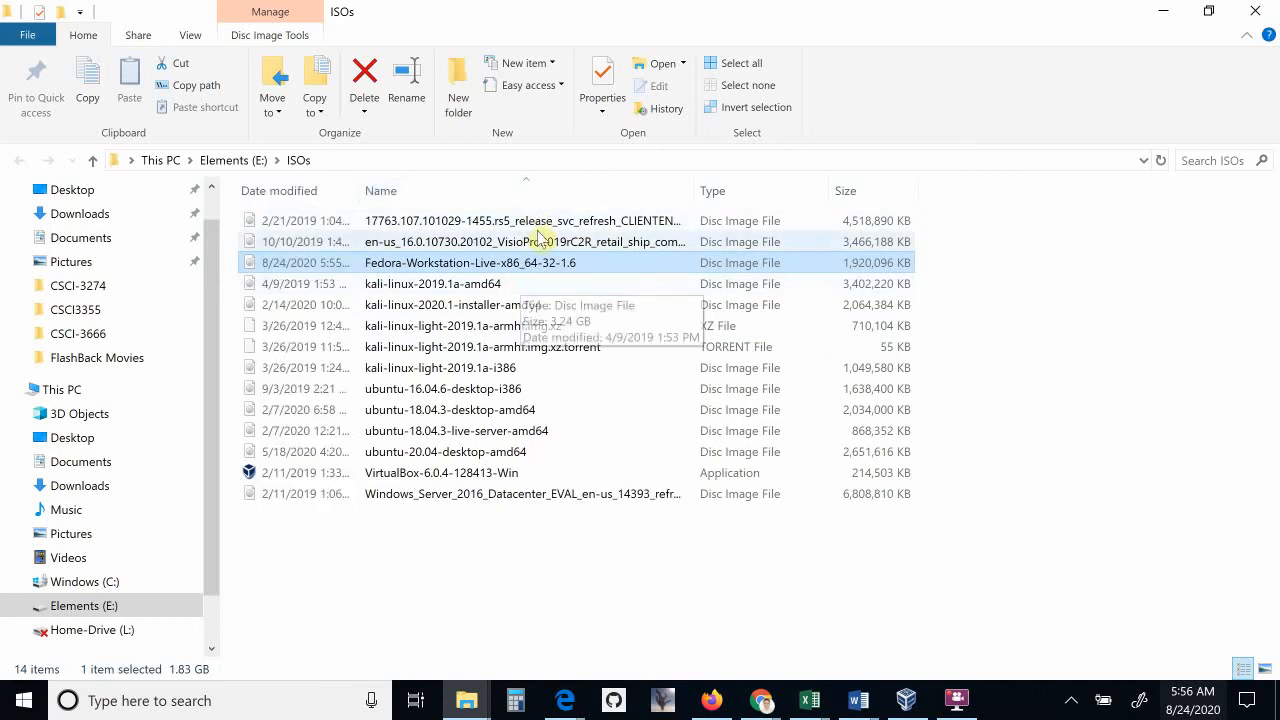
click(736, 194)
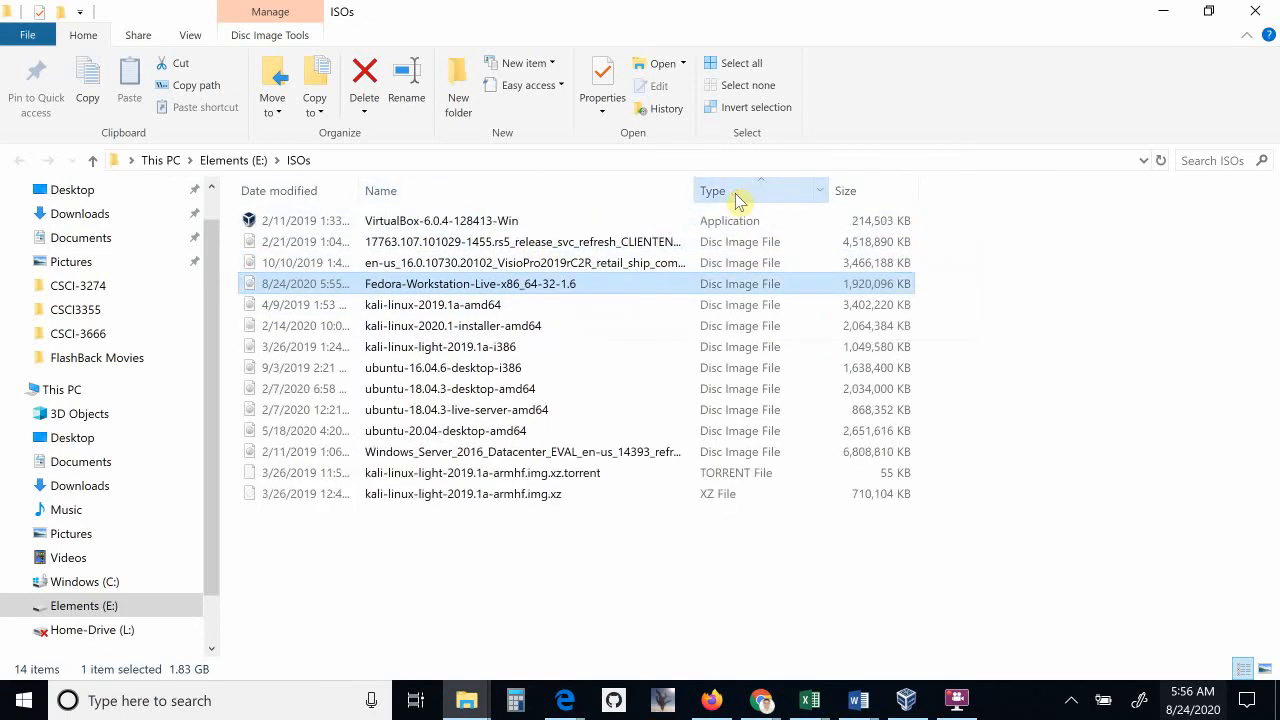
click(736, 196)
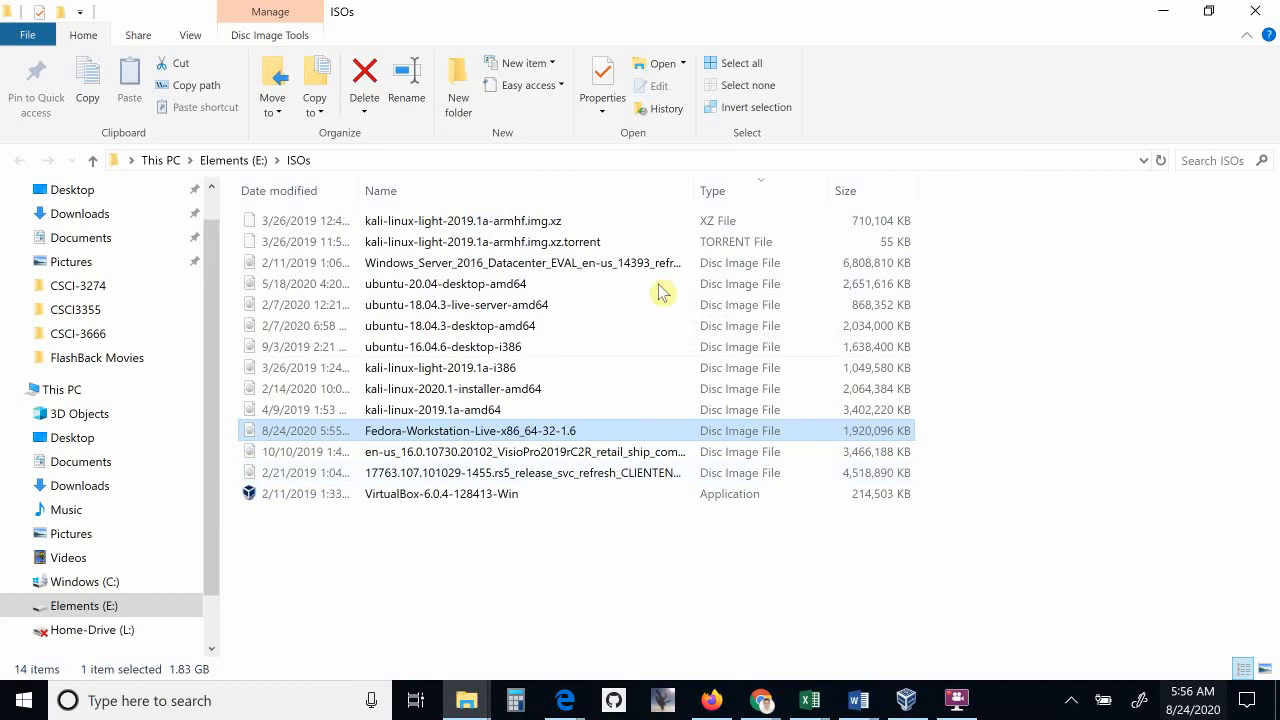
click(744, 196)
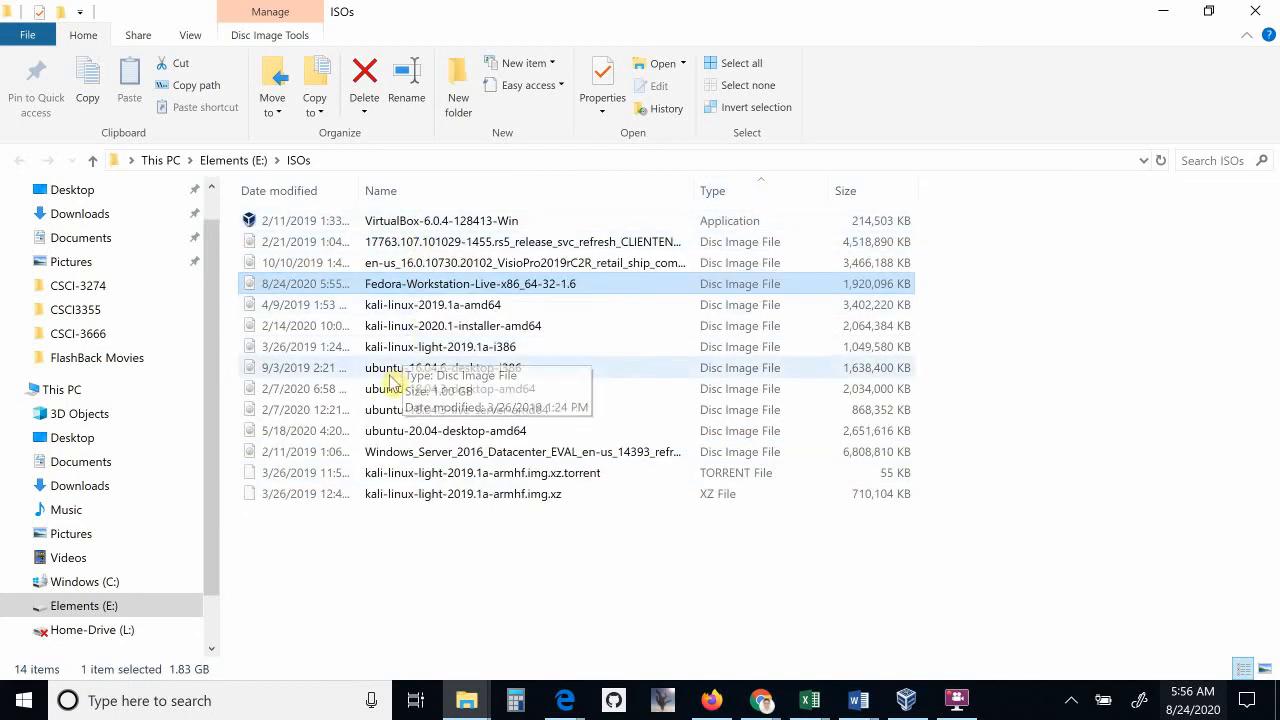
click(528, 565)
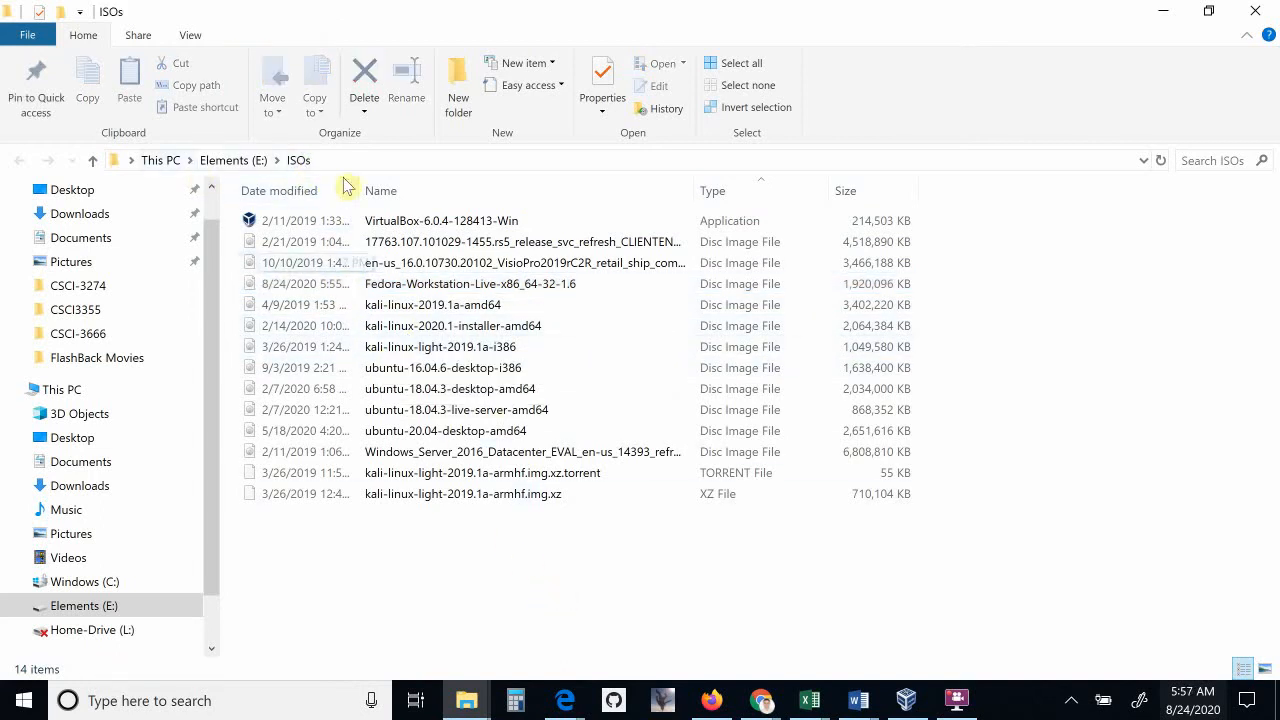
click(427, 289)
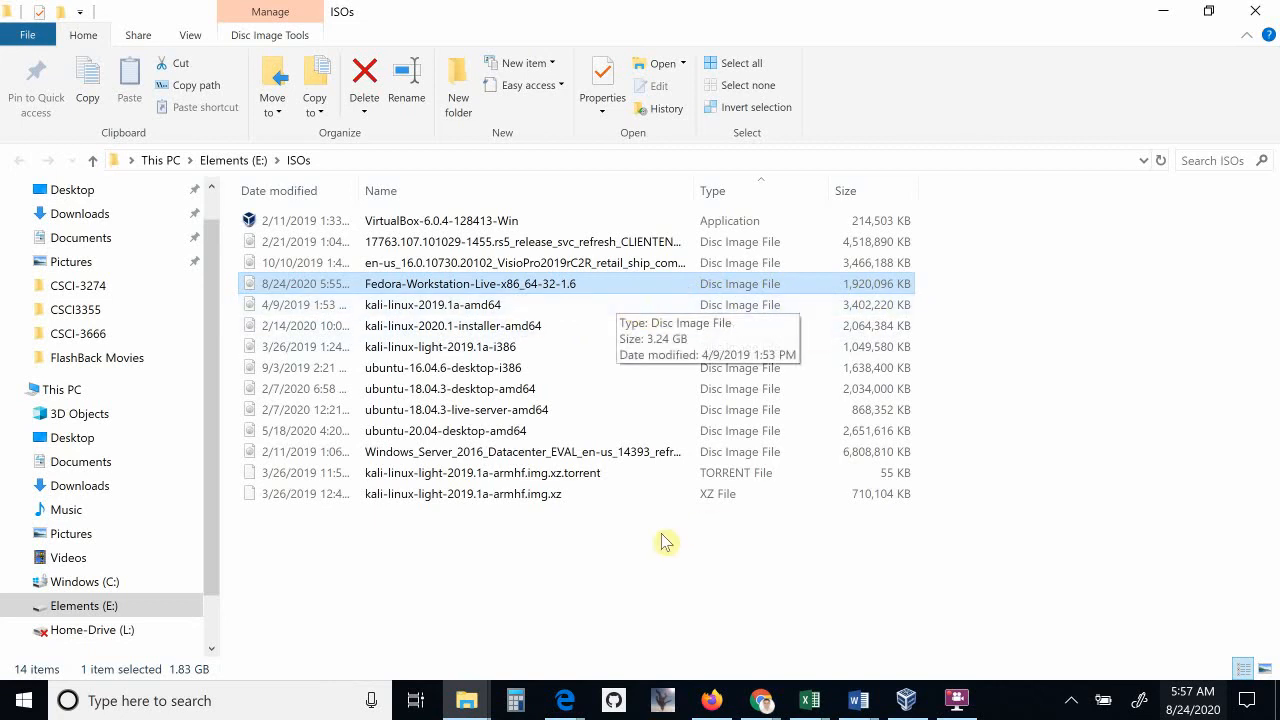
Switch back to Oracle VM VirtualBox Manager and select the VM1_Linux_Fedora machine.
key(alt+Tab)
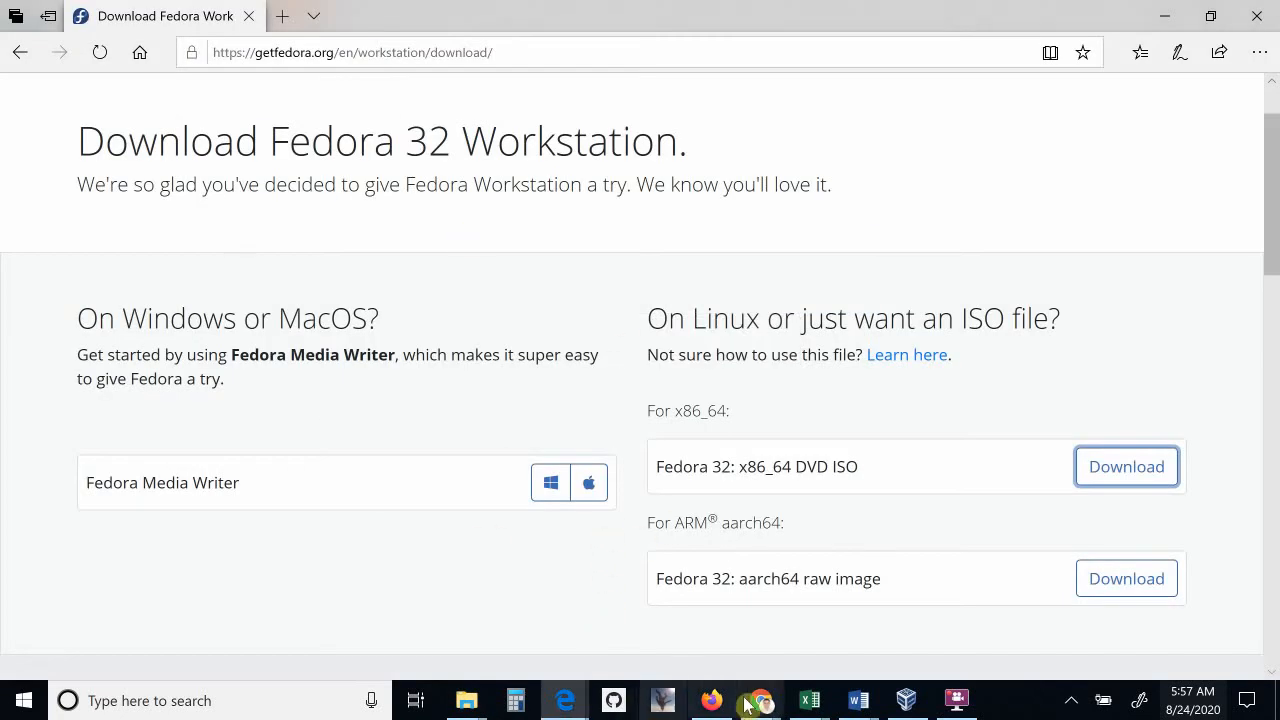
click(906, 700)
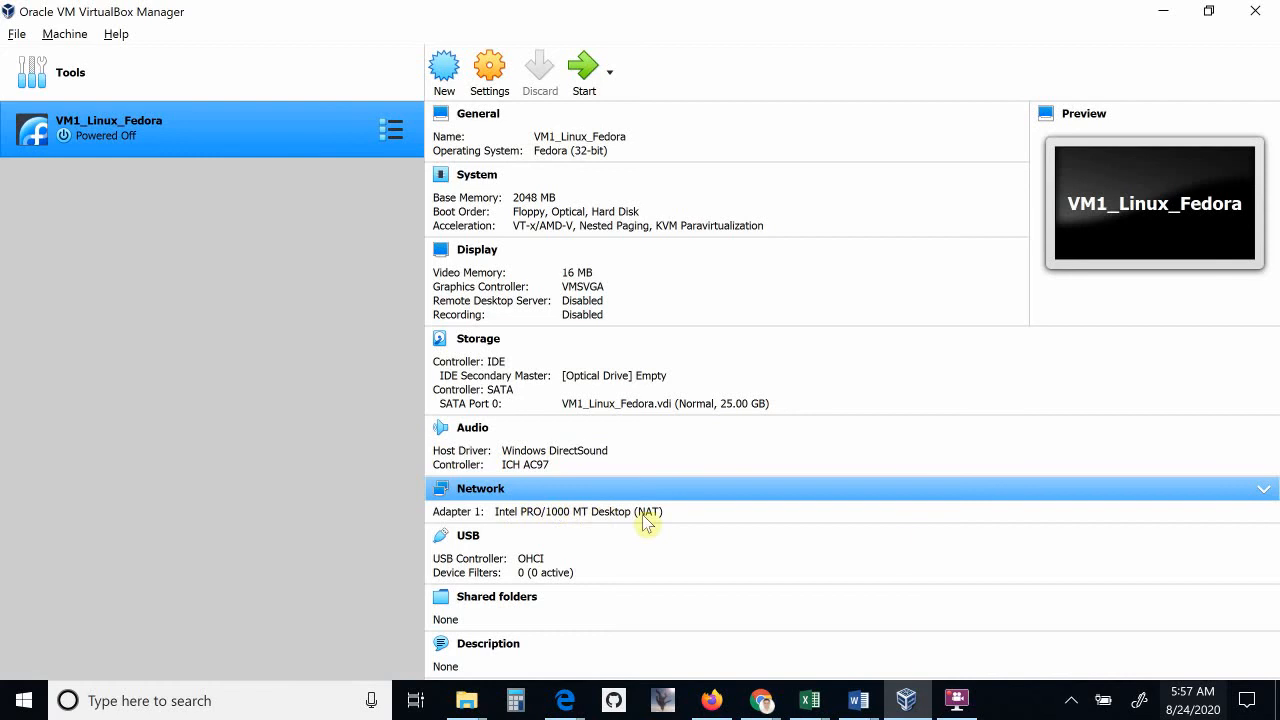
click(143, 138)
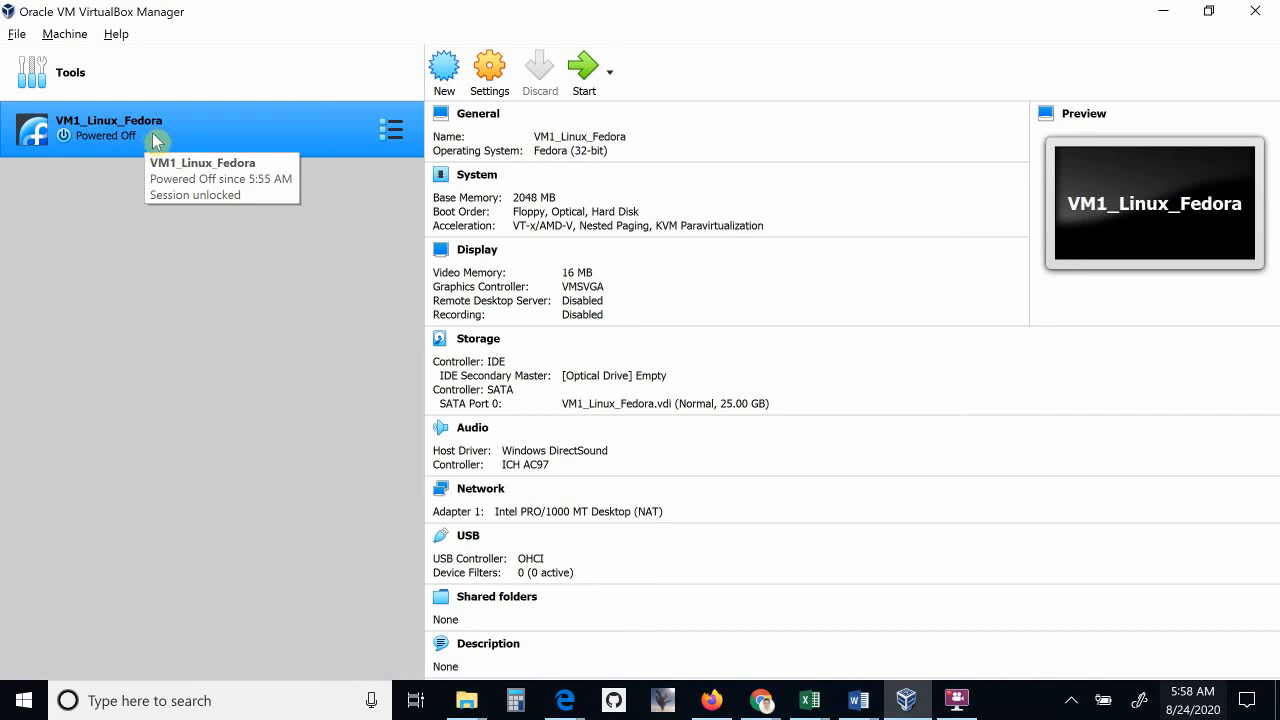
click(153, 132)
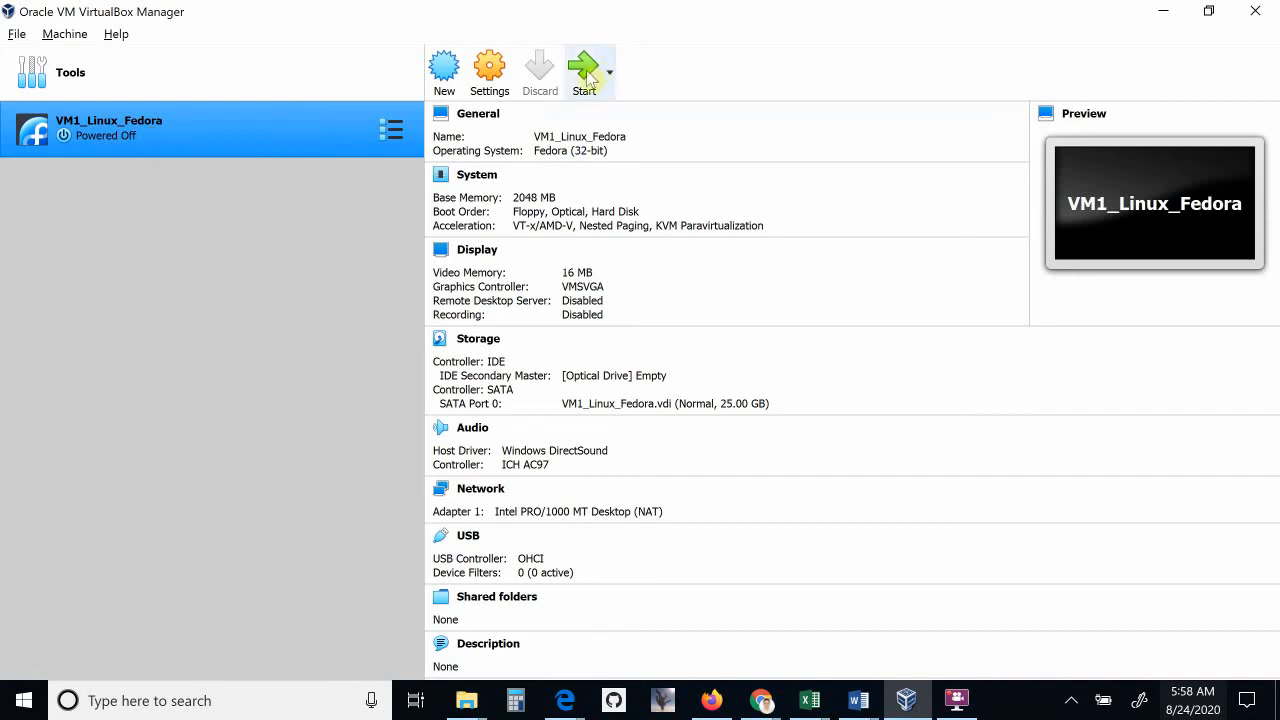
Start VM1_Linux_Fedora with Fedora-Workstation-Live-x86_64-32-1.6.iso, added from the ISOs folder on Elements (E:), as its start-up disk.
double_click(191, 136)
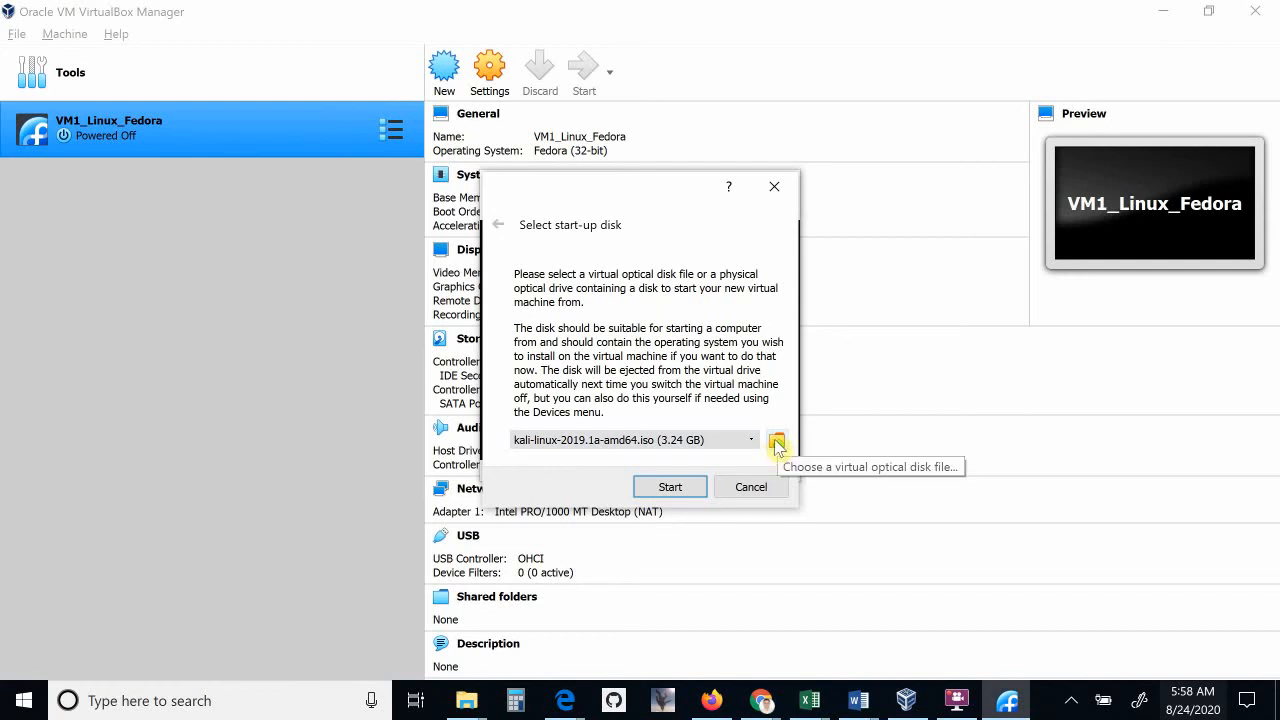
click(777, 443)
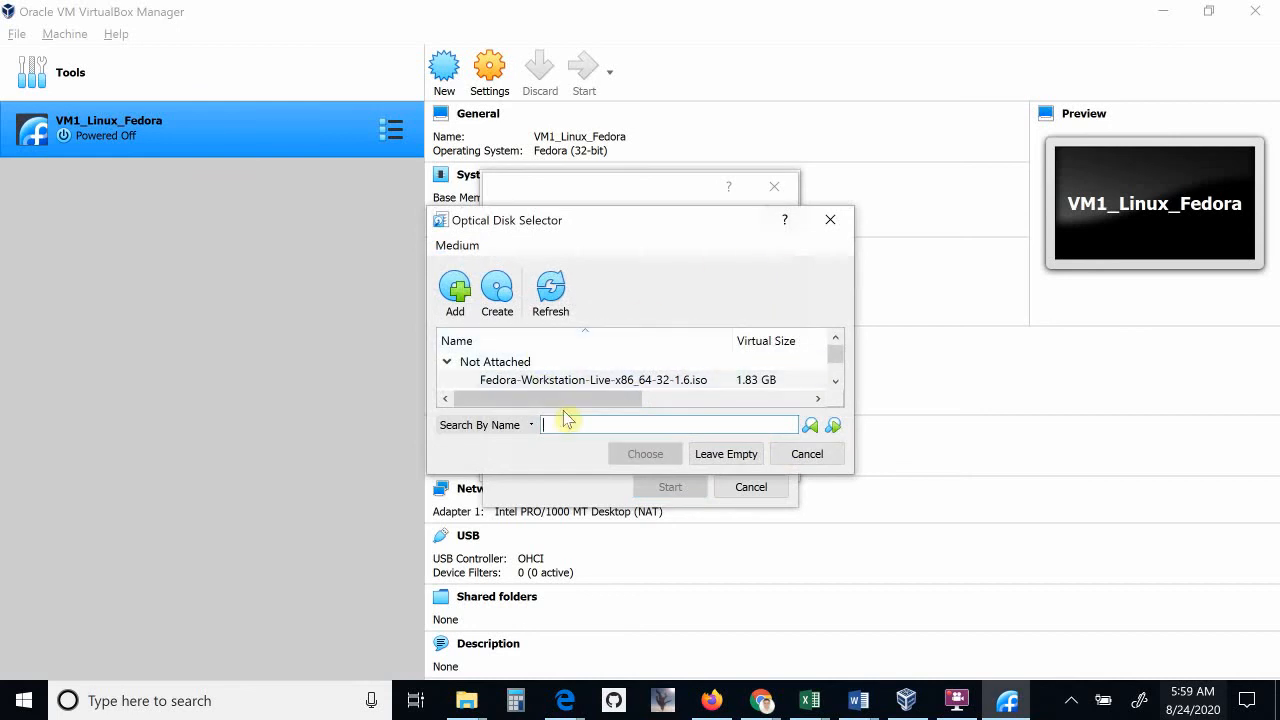
drag(838, 360, 835, 367)
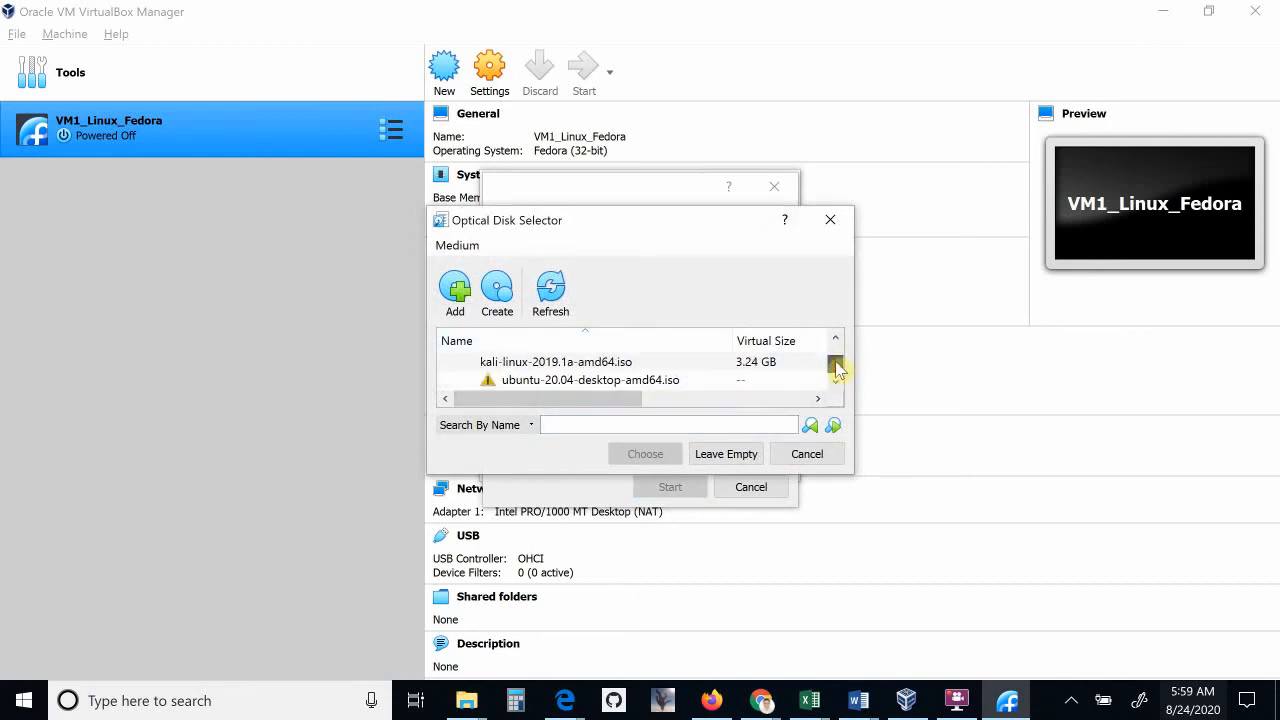
click(457, 297)
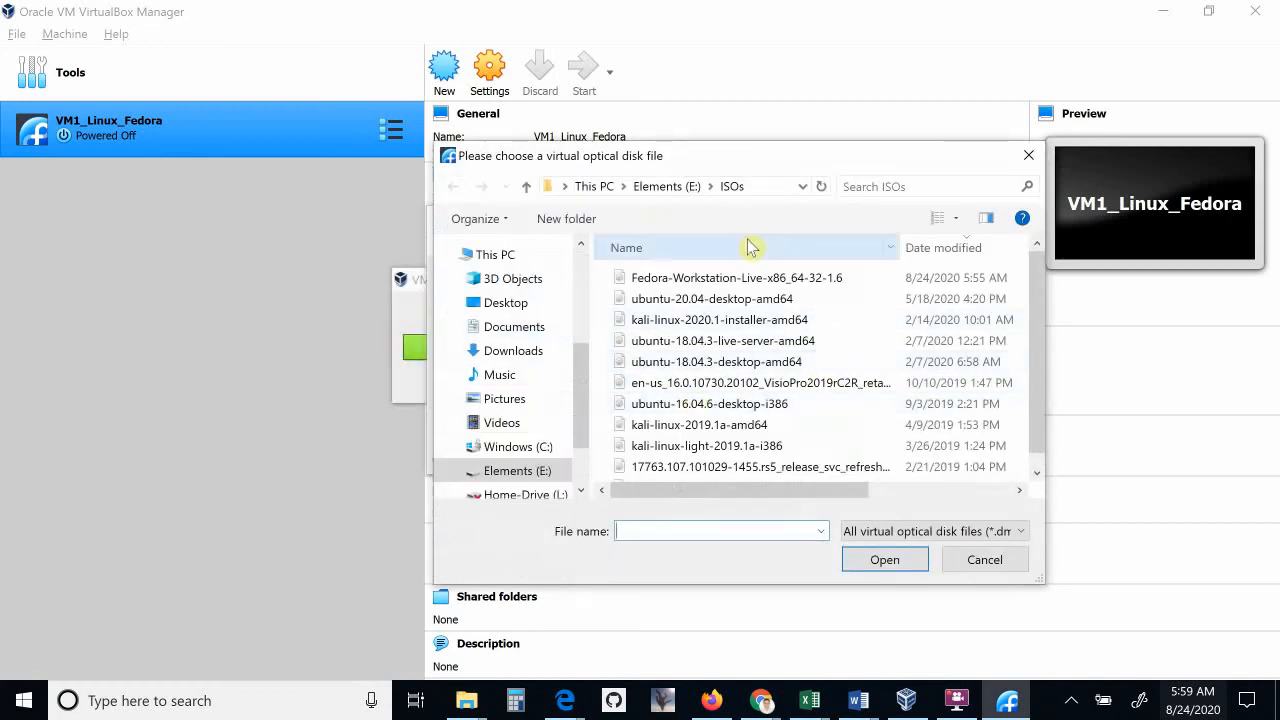
click(670, 187)
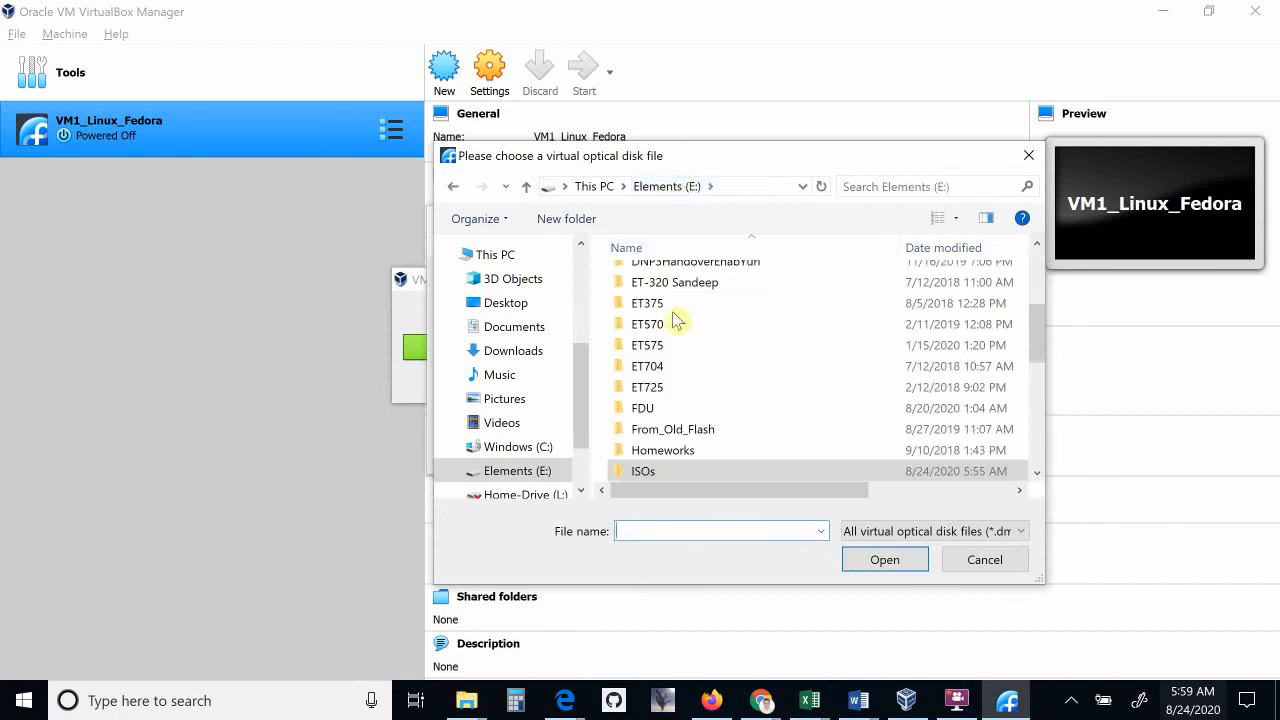
scroll(650, 395, down, 2)
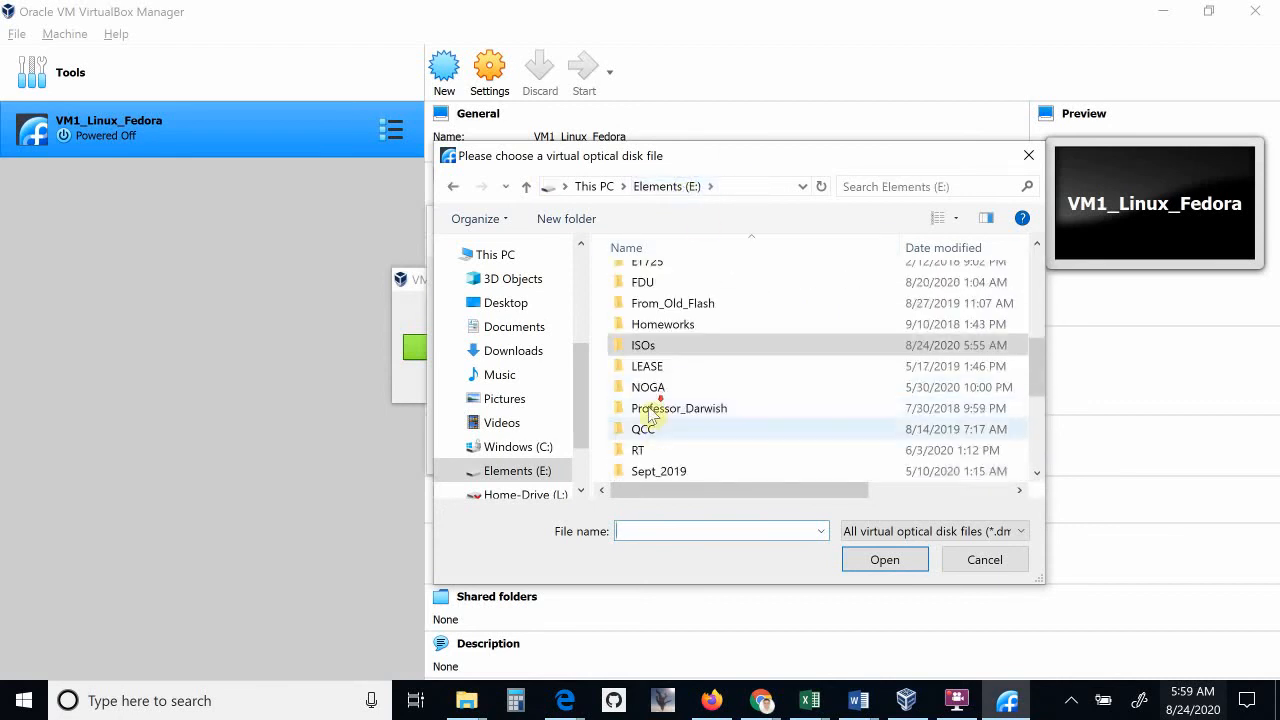
double_click(645, 350)
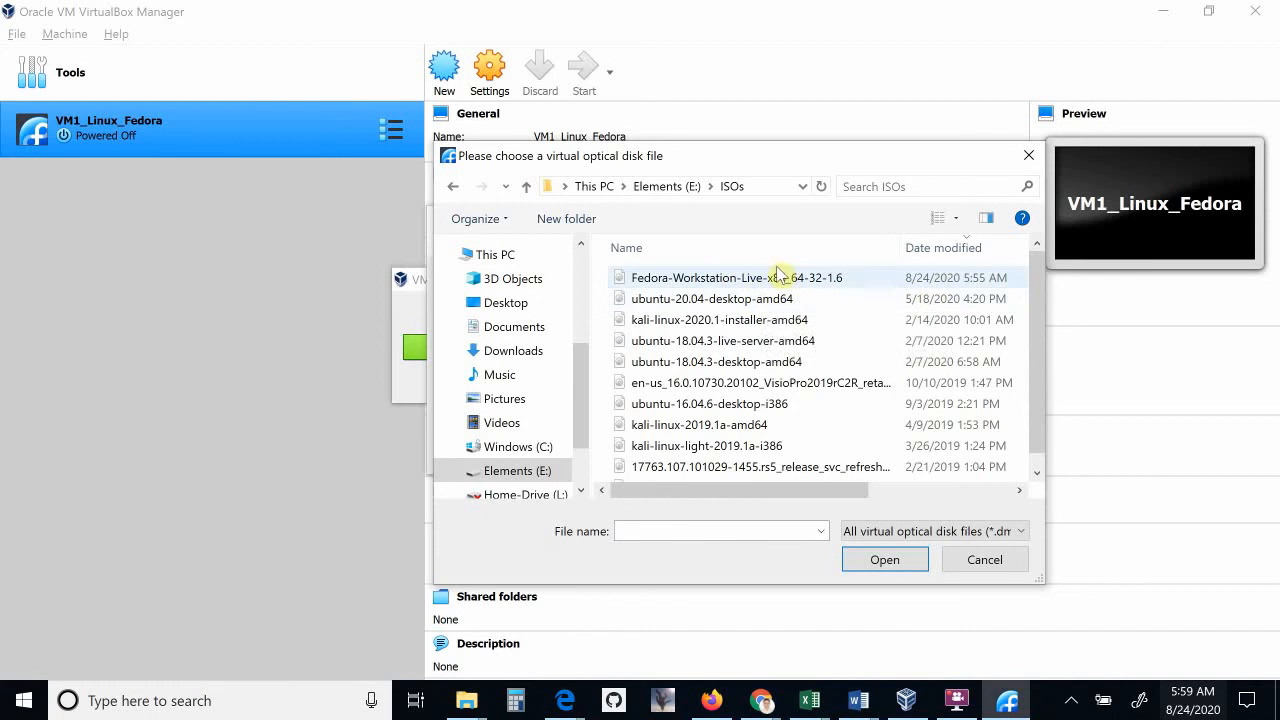
click(726, 279)
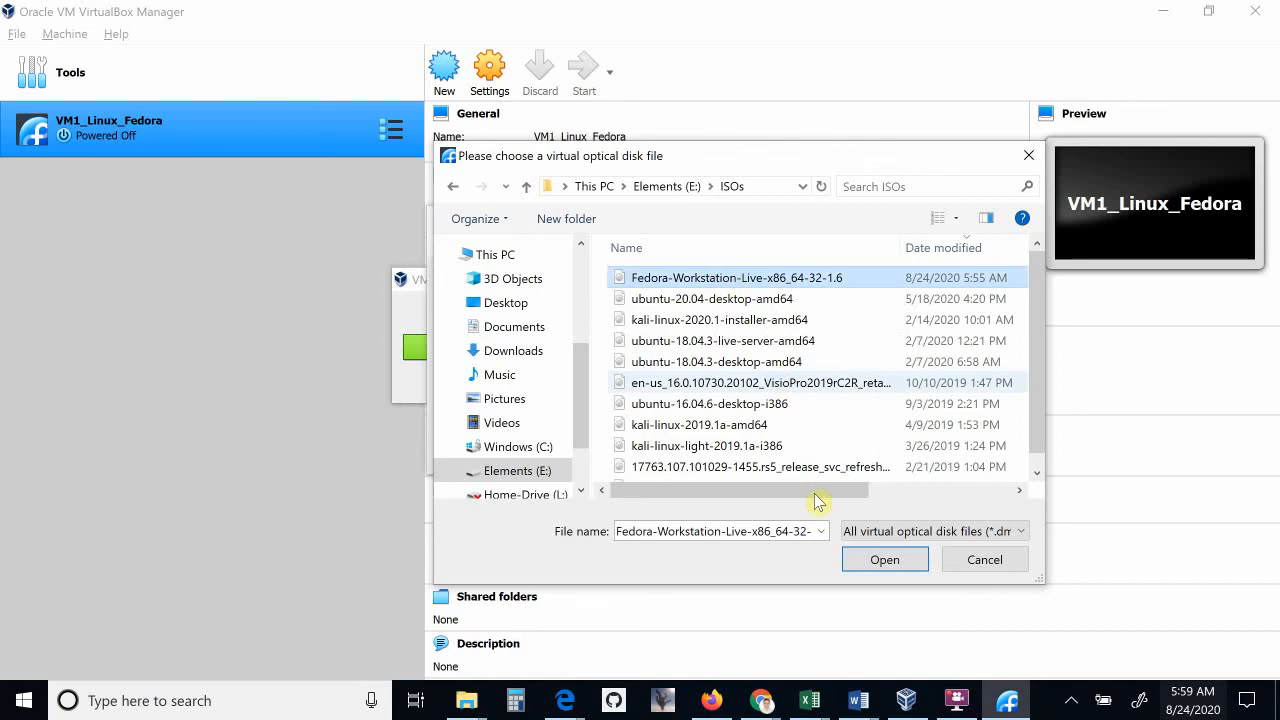
click(884, 560)
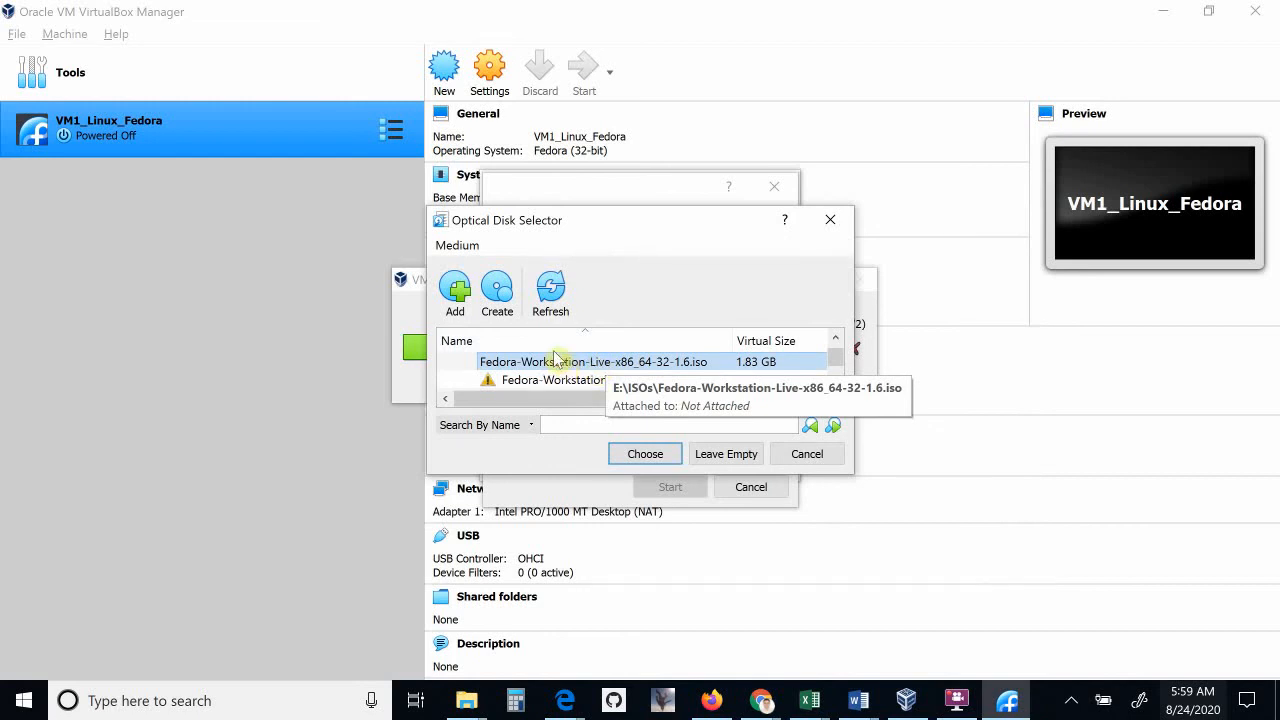
click(645, 454)
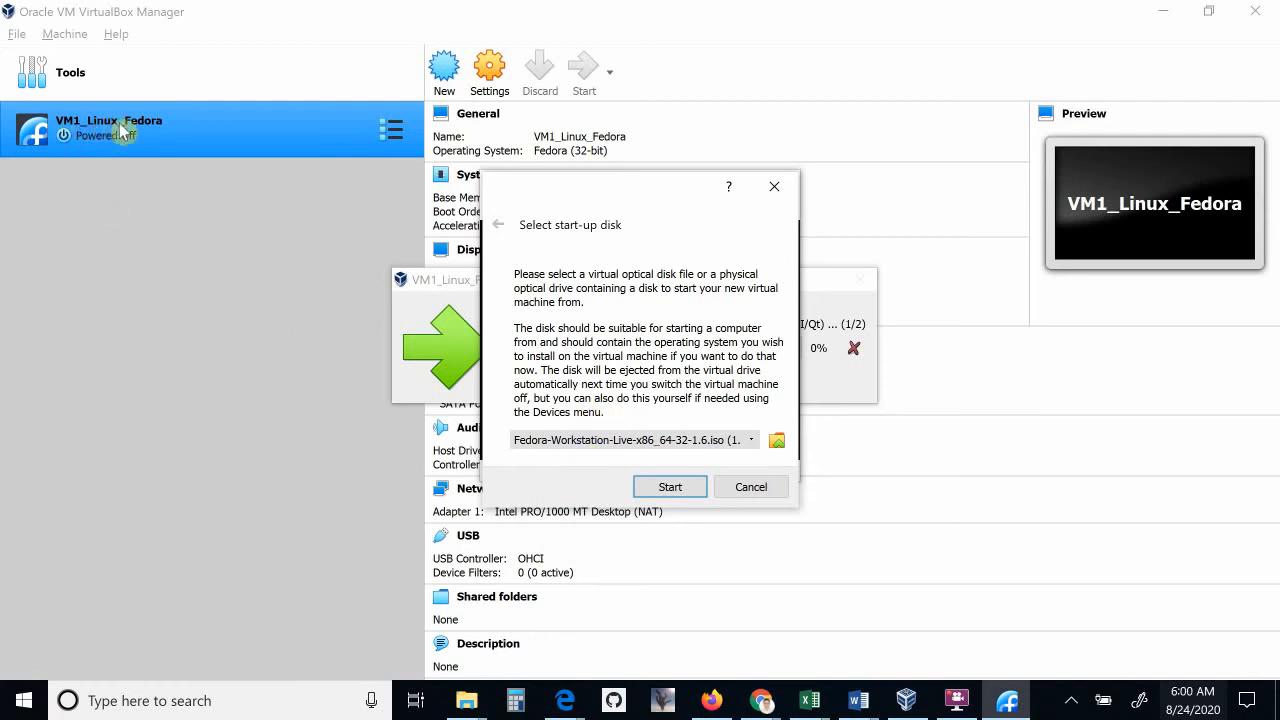
click(668, 490)
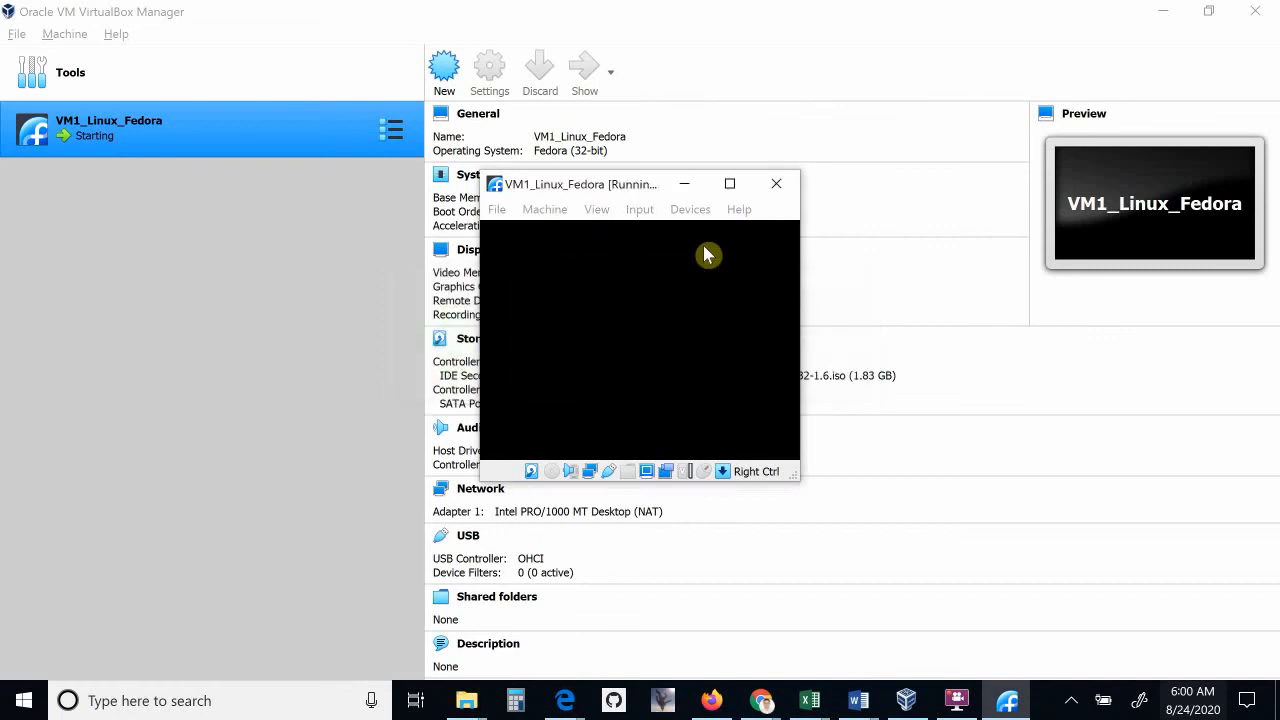
Maximize the running virtual machine's window and switch its display to Scaled Mode.
click(730, 185)
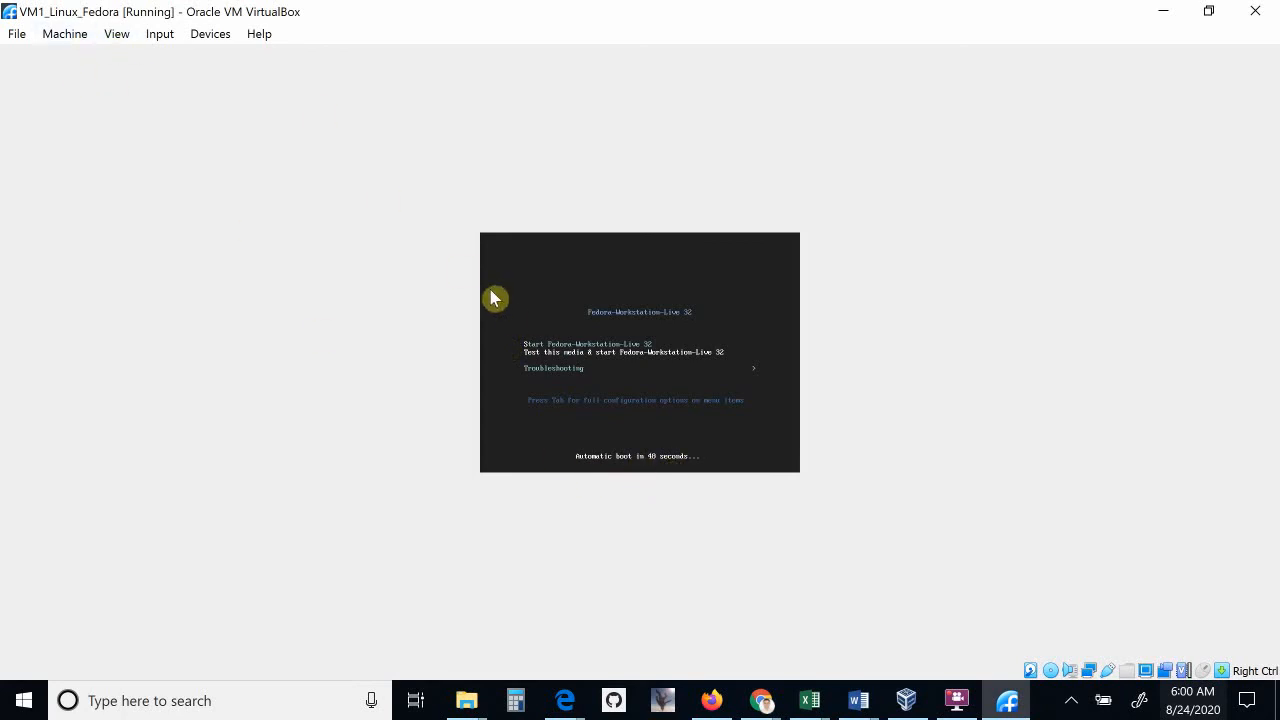
click(117, 36)
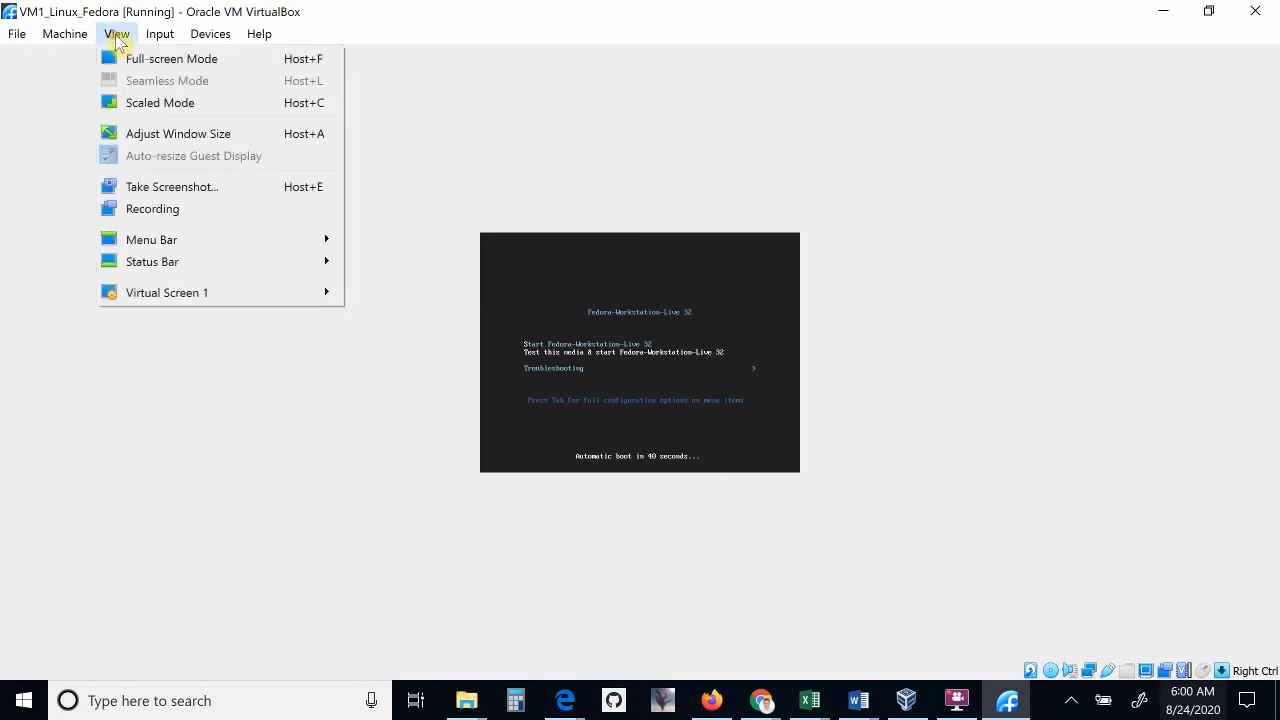
click(143, 112)
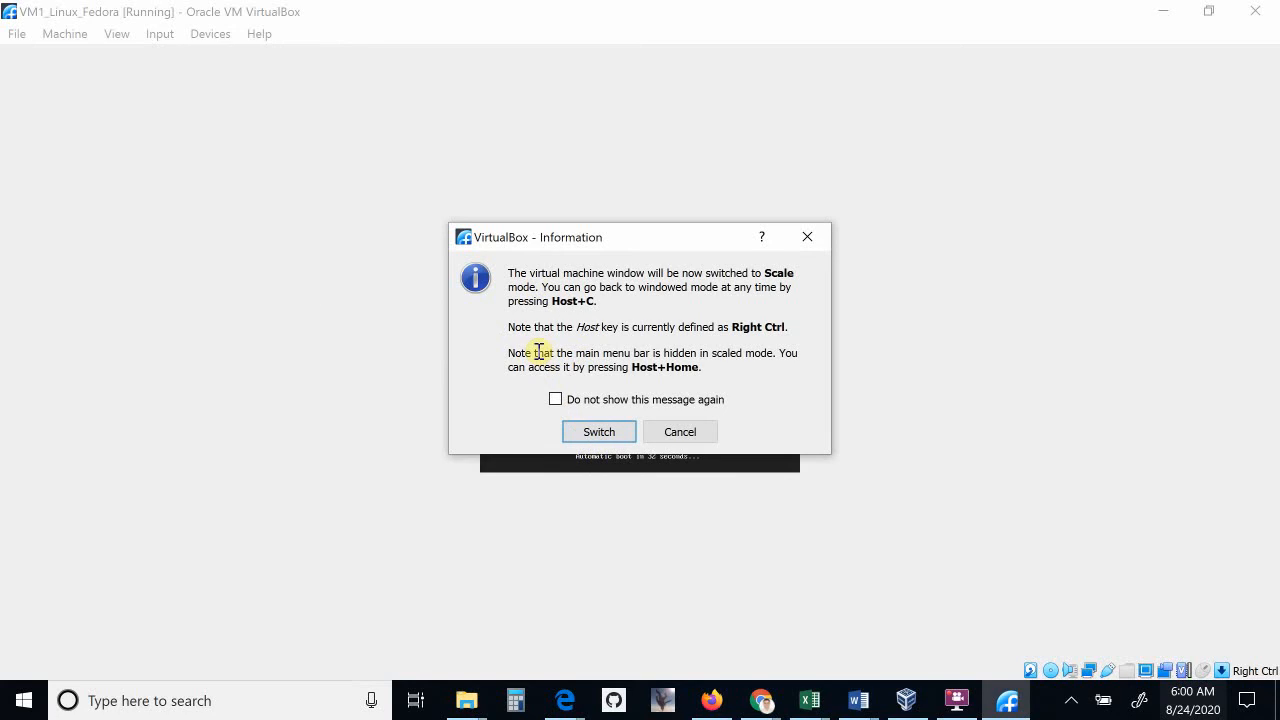
click(598, 434)
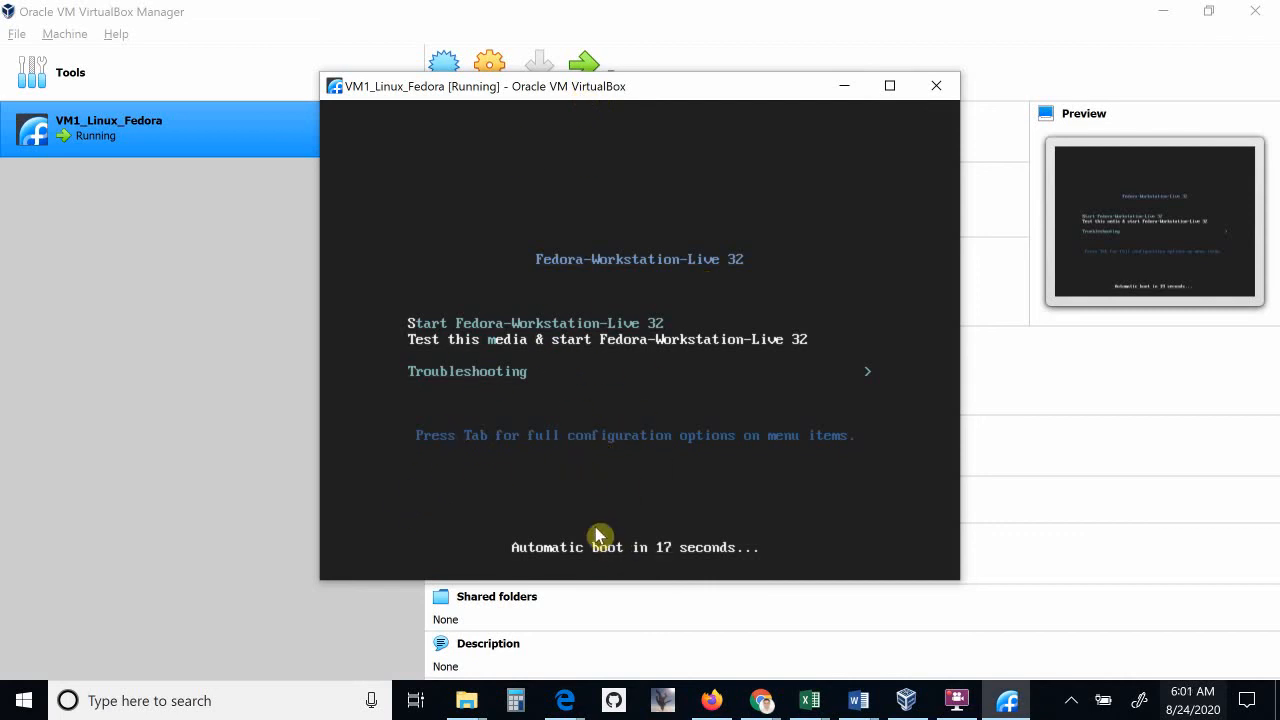
Step through the Fedora boot menu entries, including the media test and Troubleshooting, and return to Start Fedora-Workstation-Live 32.
key(Up)
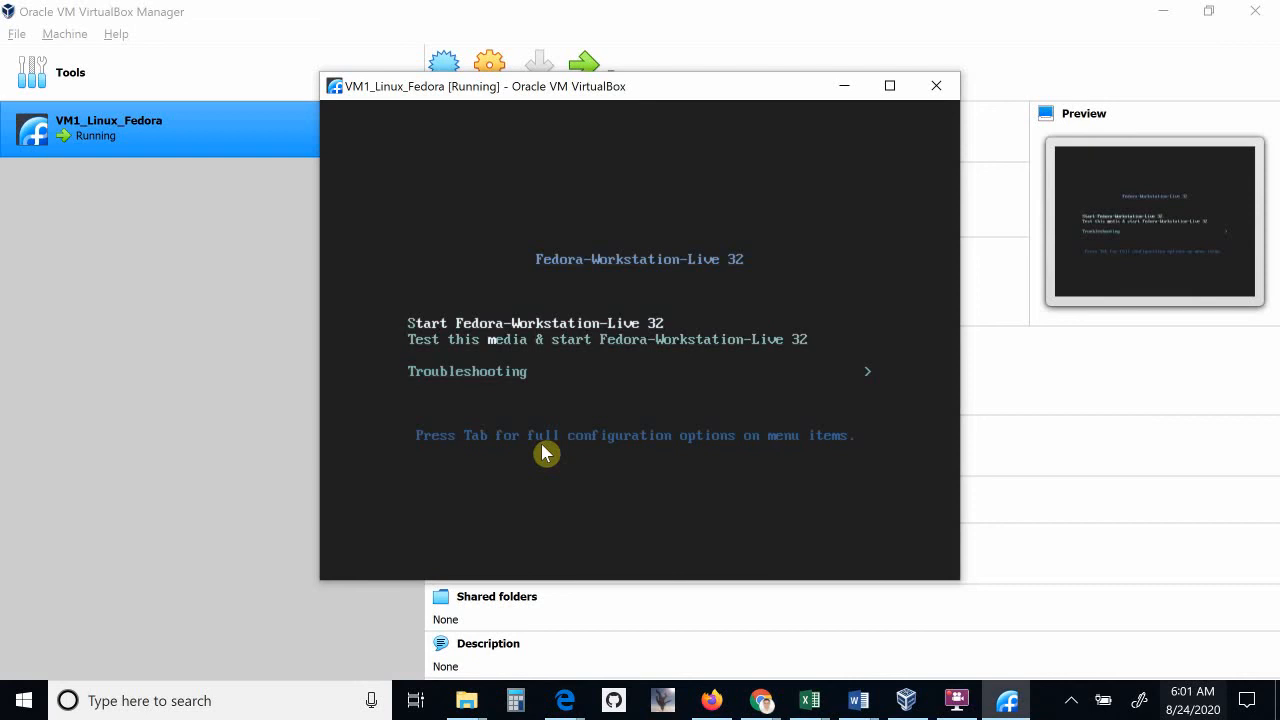
key(Down)
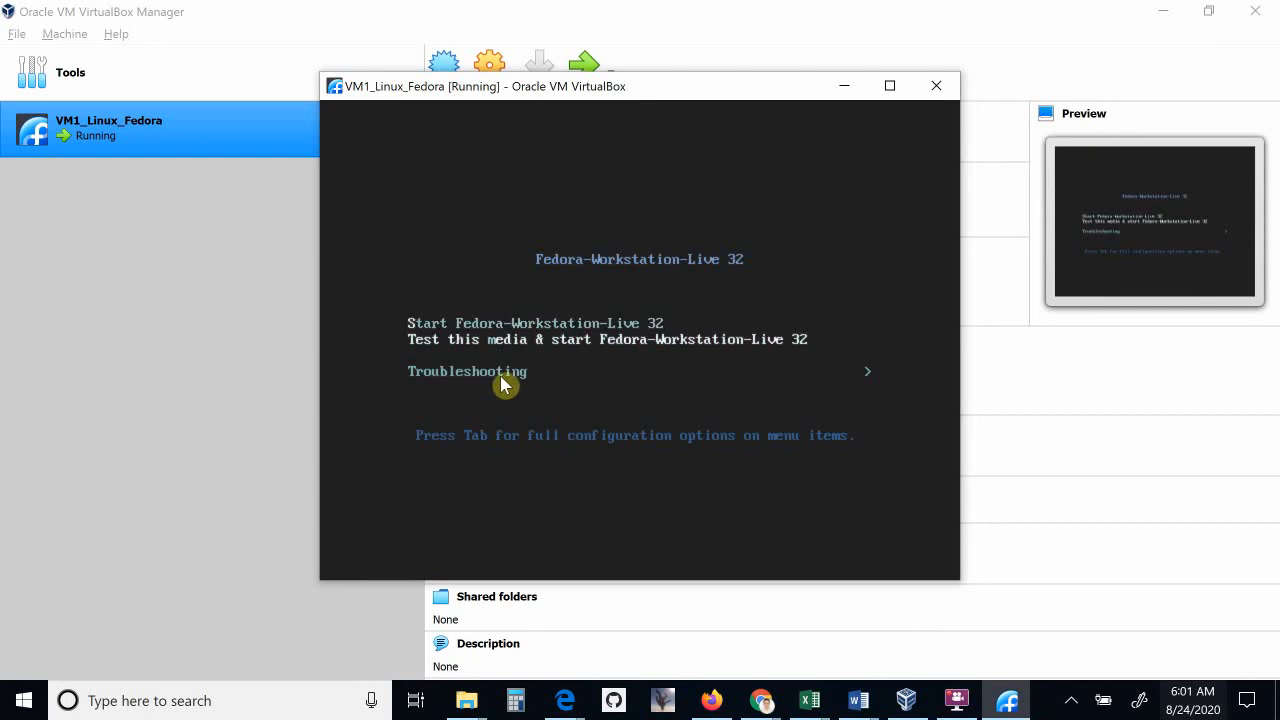
key(Up)
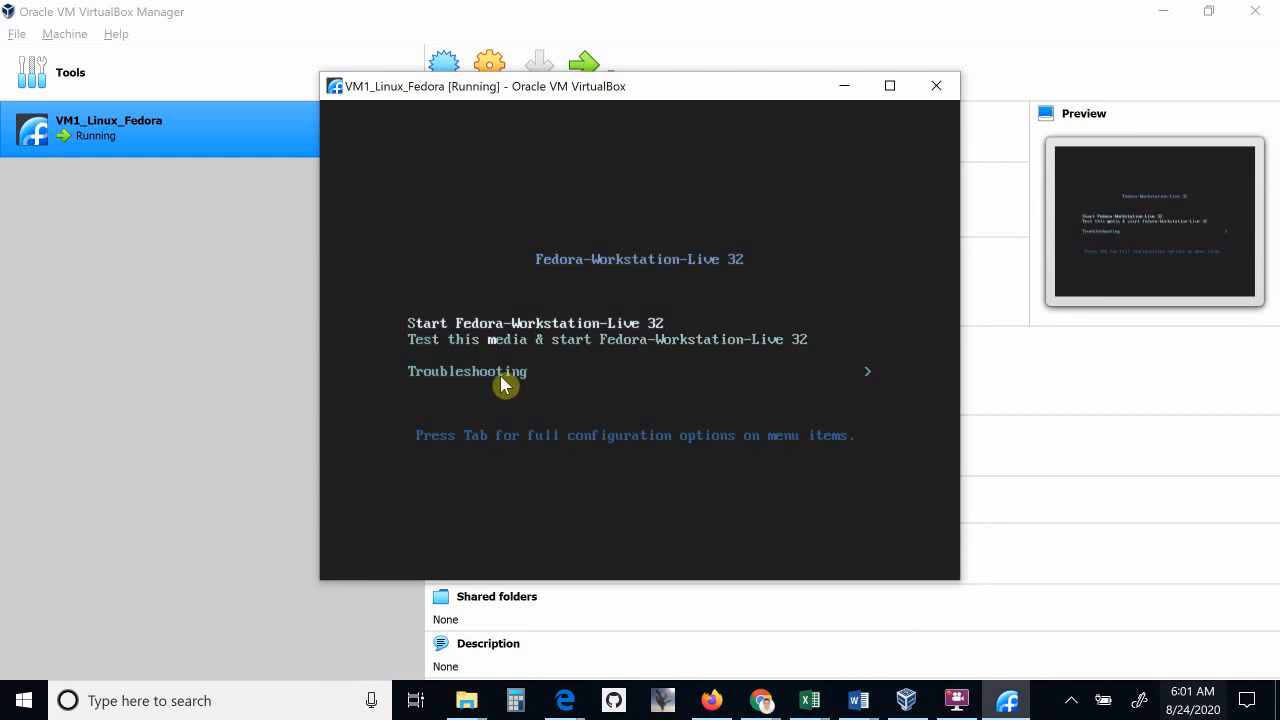
key(Down)
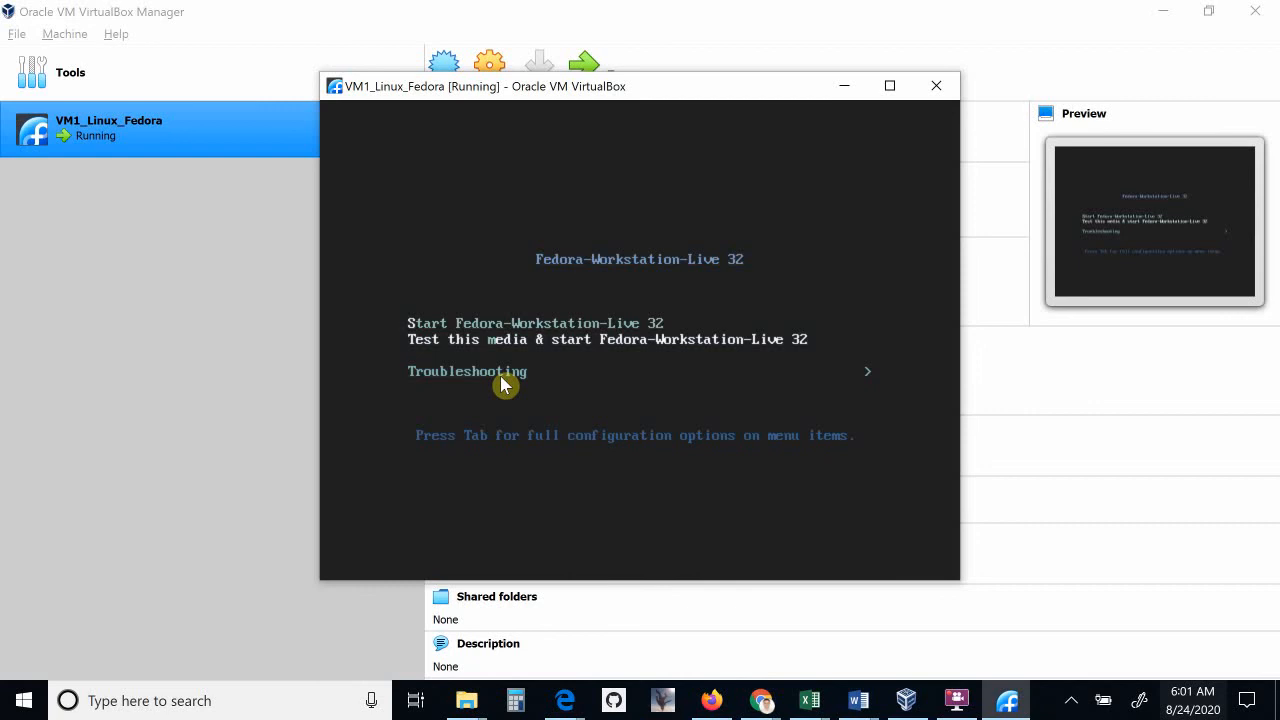
key(Up)
key(Down)
key(Up)
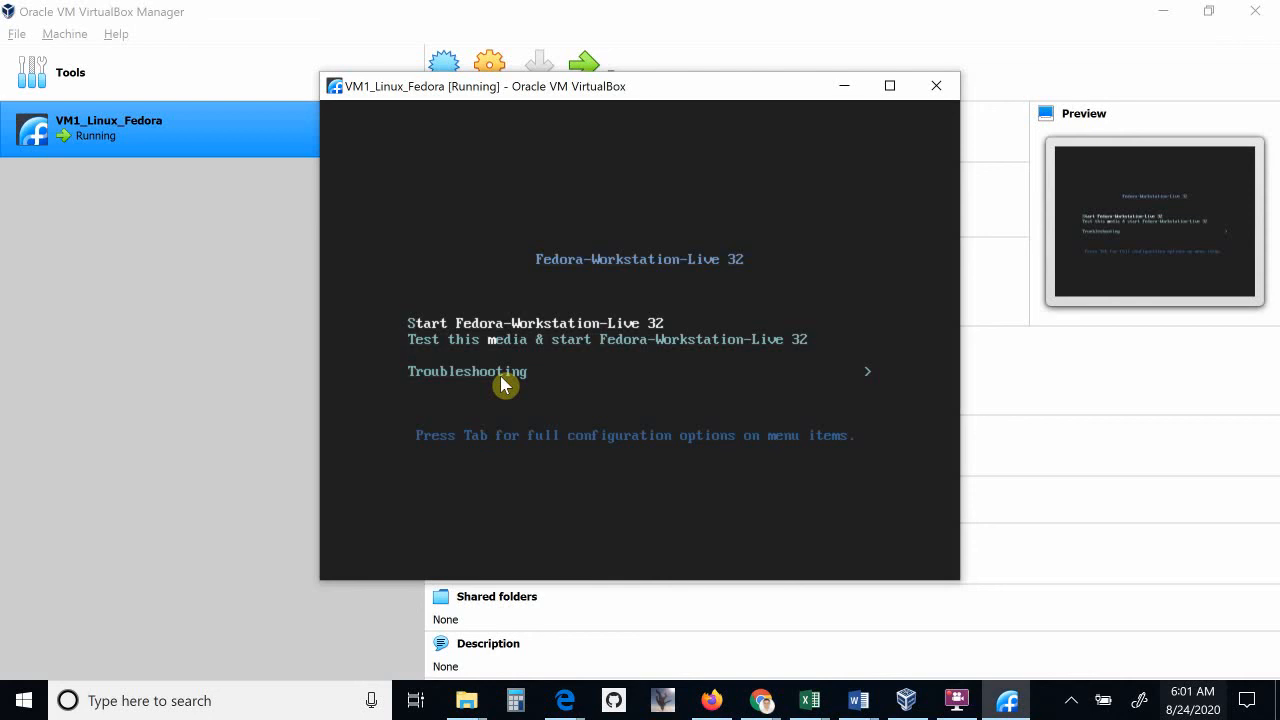
key(Down)
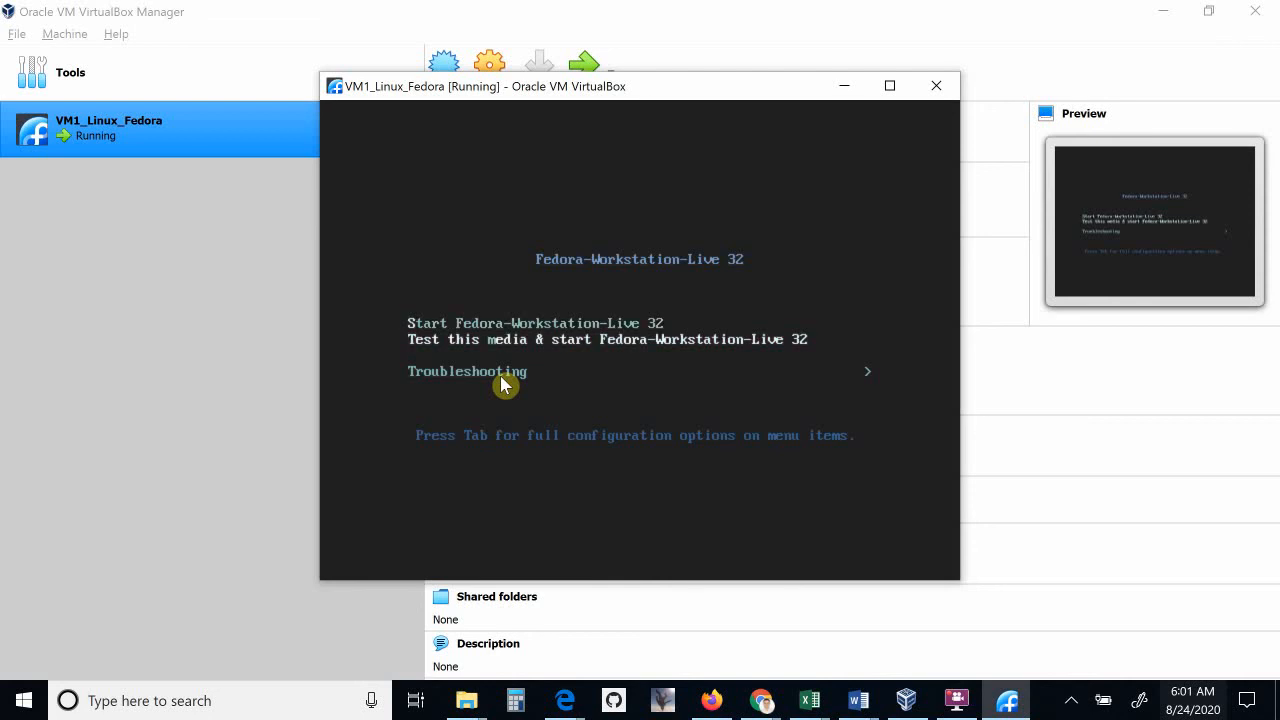
key(Up)
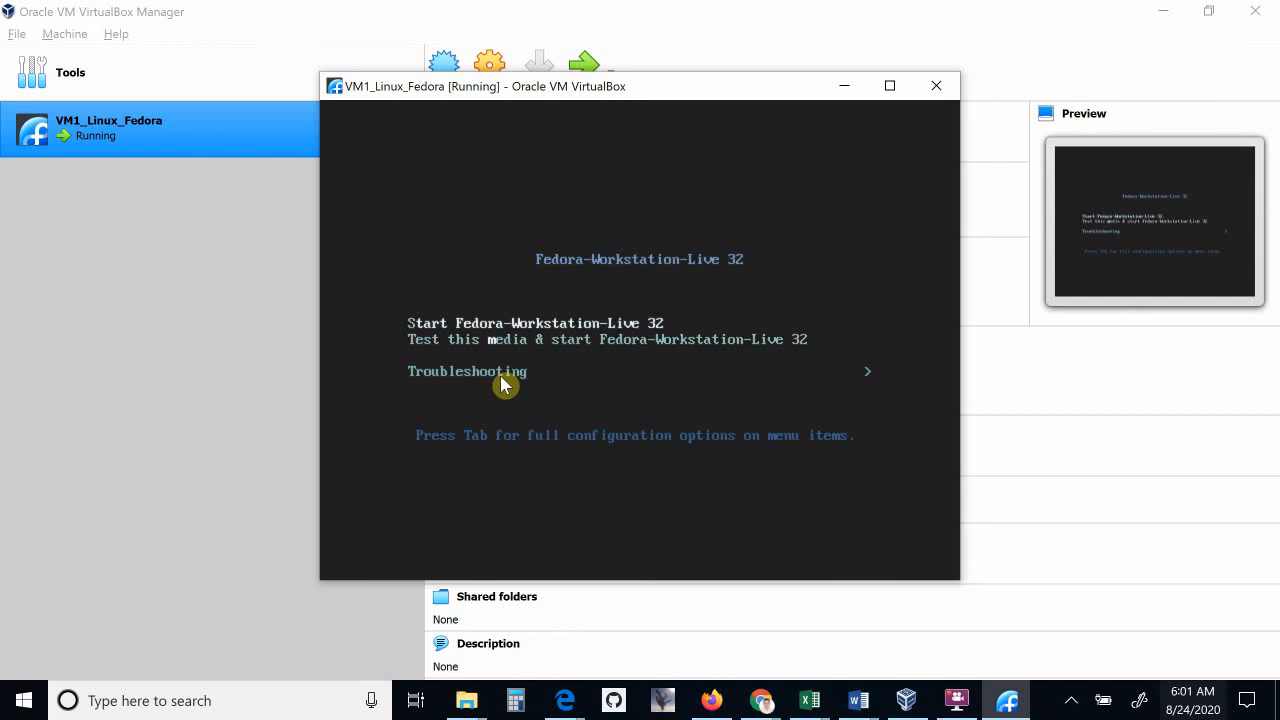
key(Down)
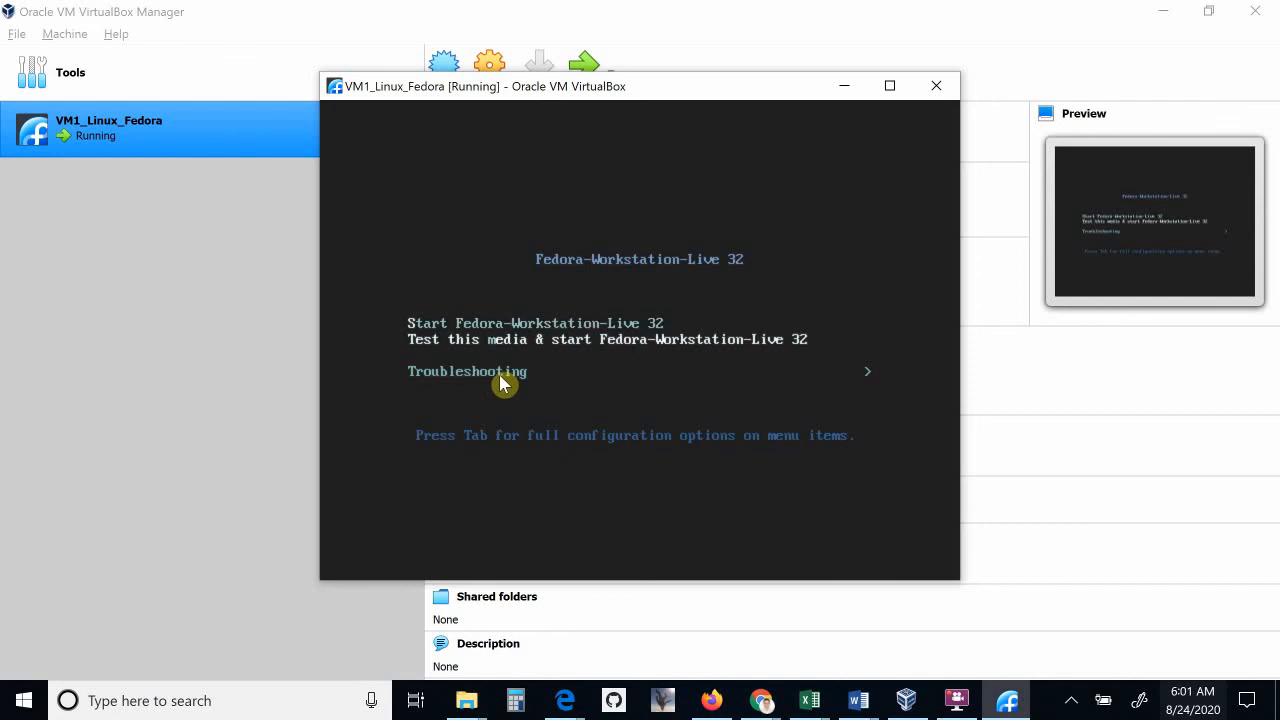
key(Up)
key(Down)
key(Up)
key(Down)
key(Up)
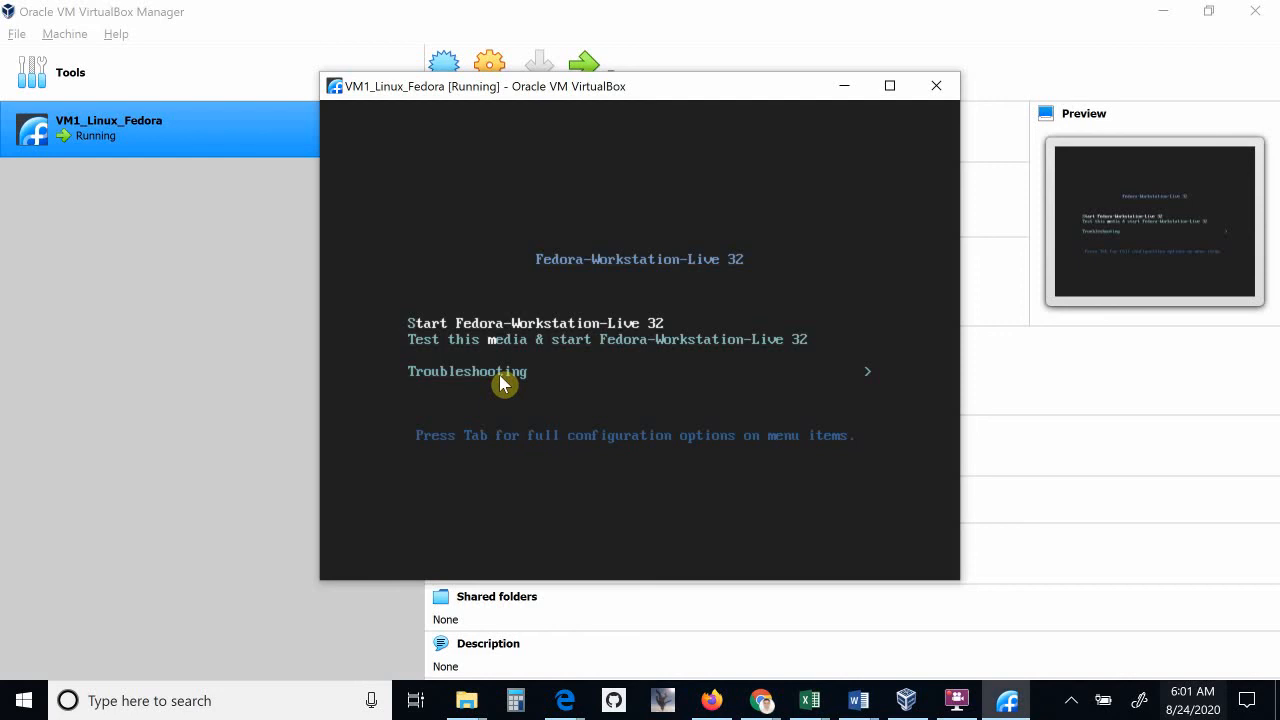
key(Down)
key(Down)
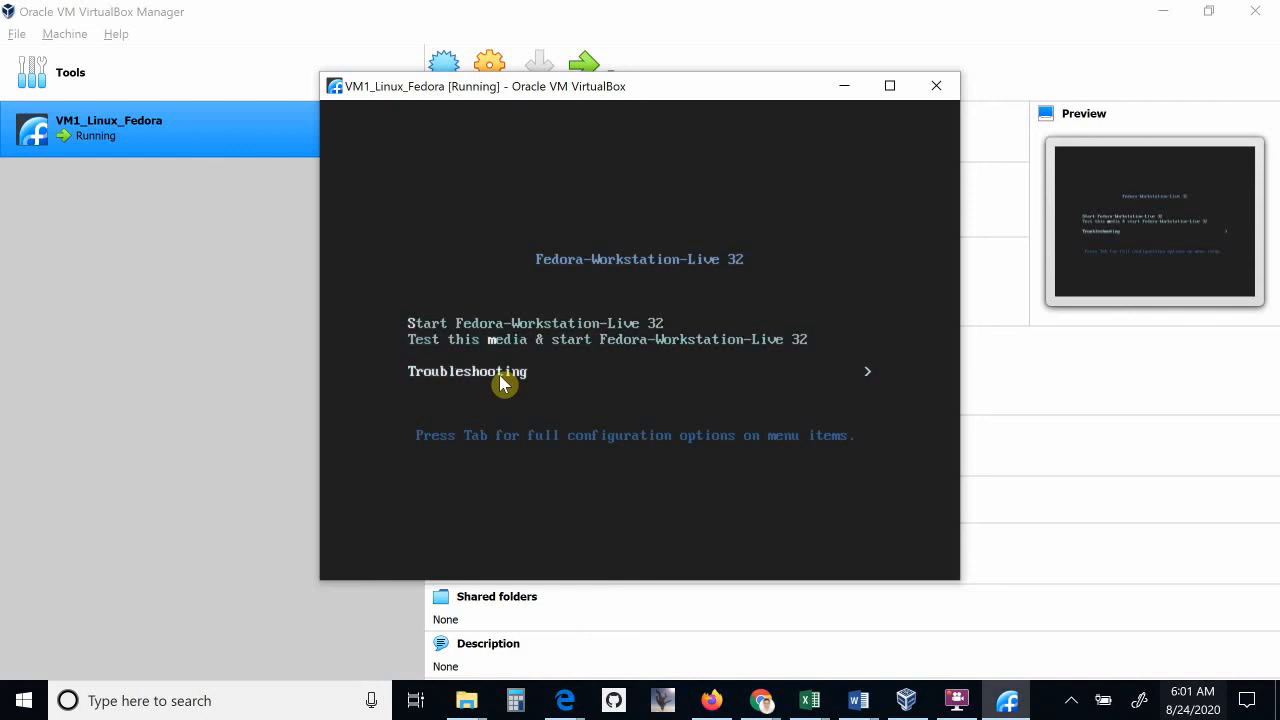
key(Down)
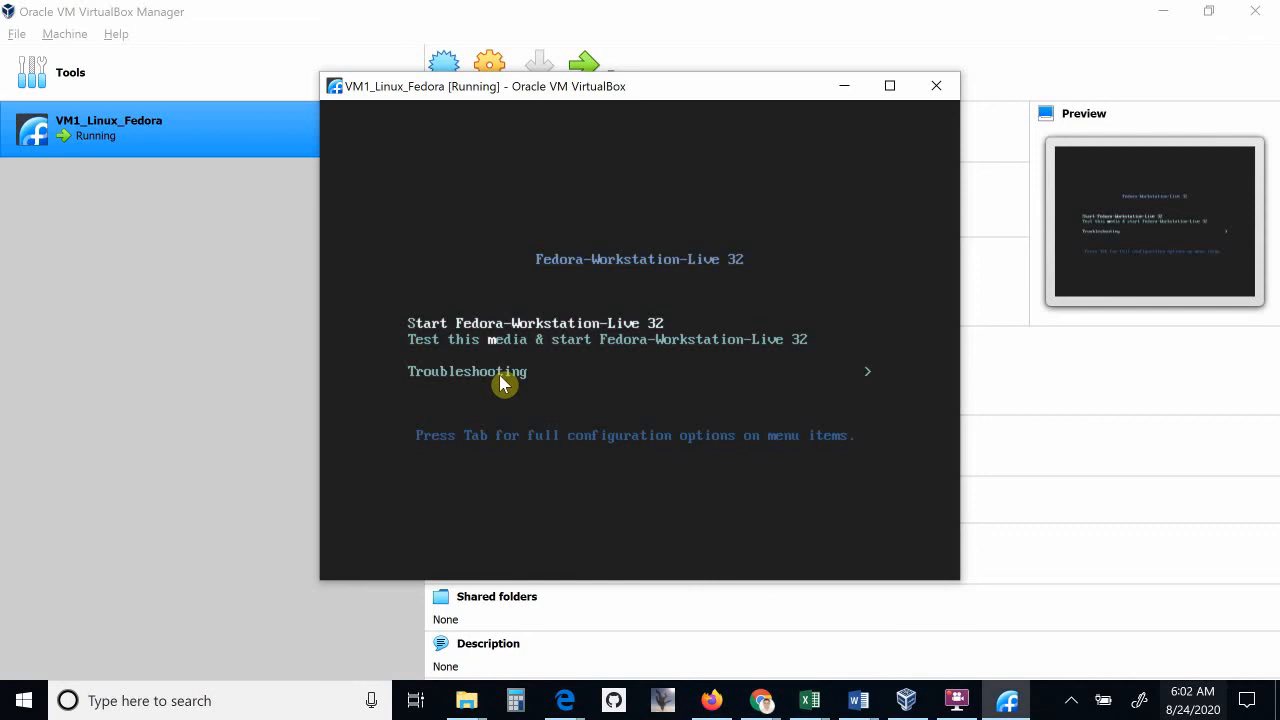
key(Down)
key(Down)
key(Up)
key(Up)
key(Down)
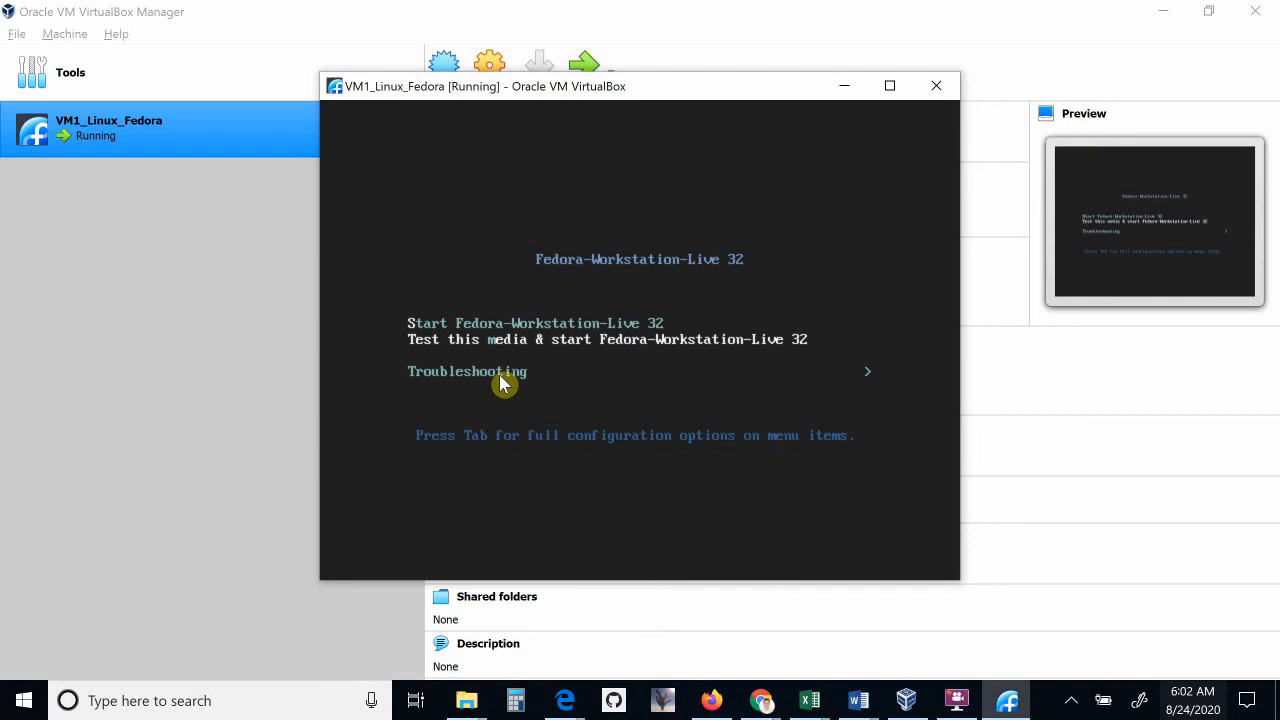
key(Up)
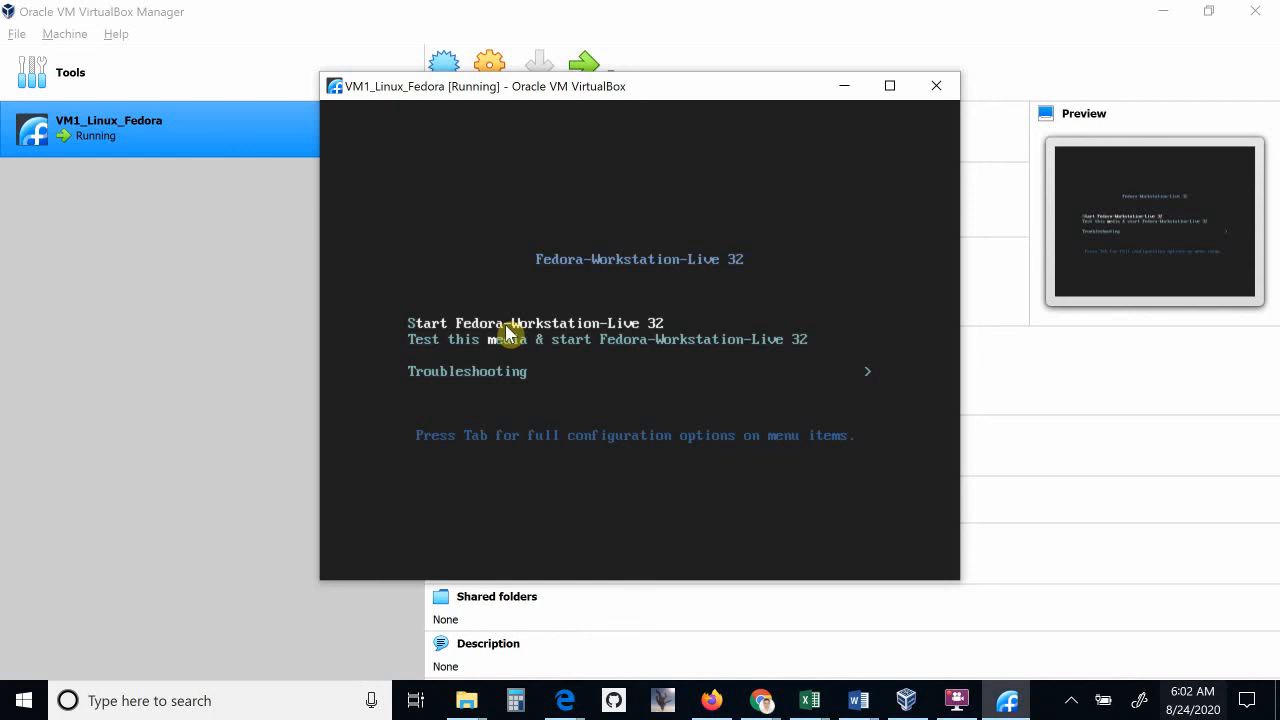
key(Tab)
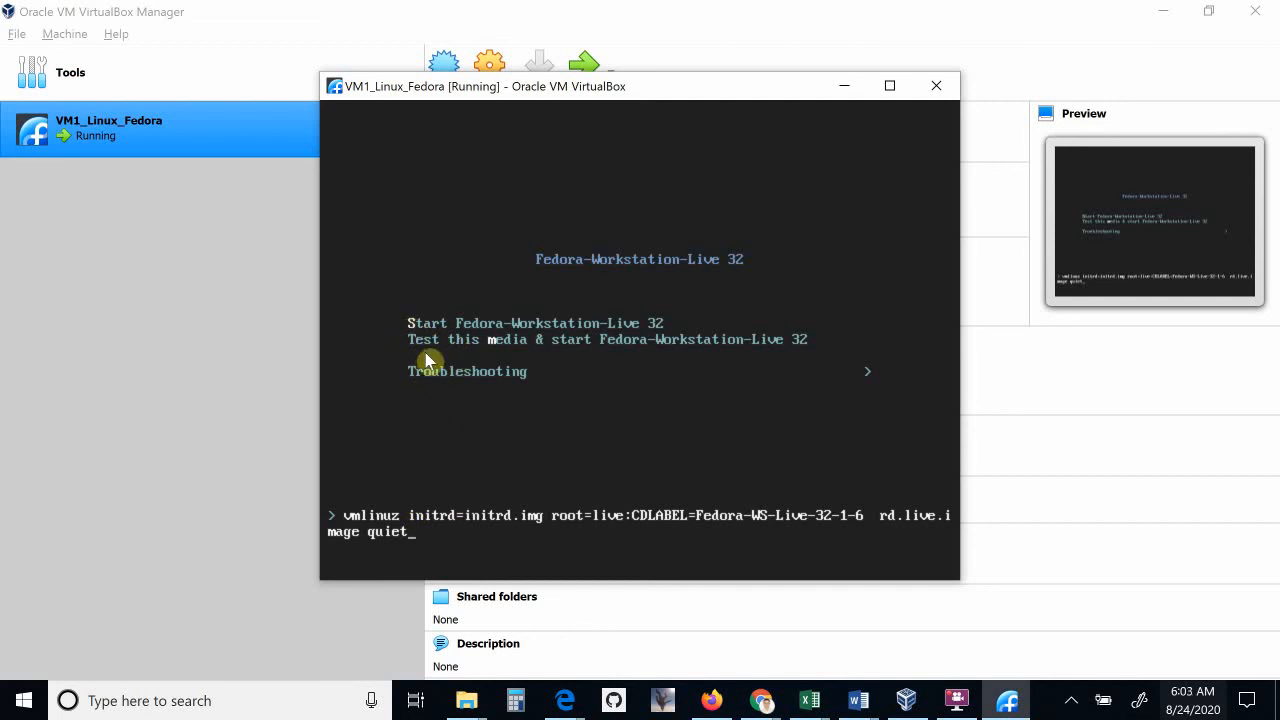
text(s)
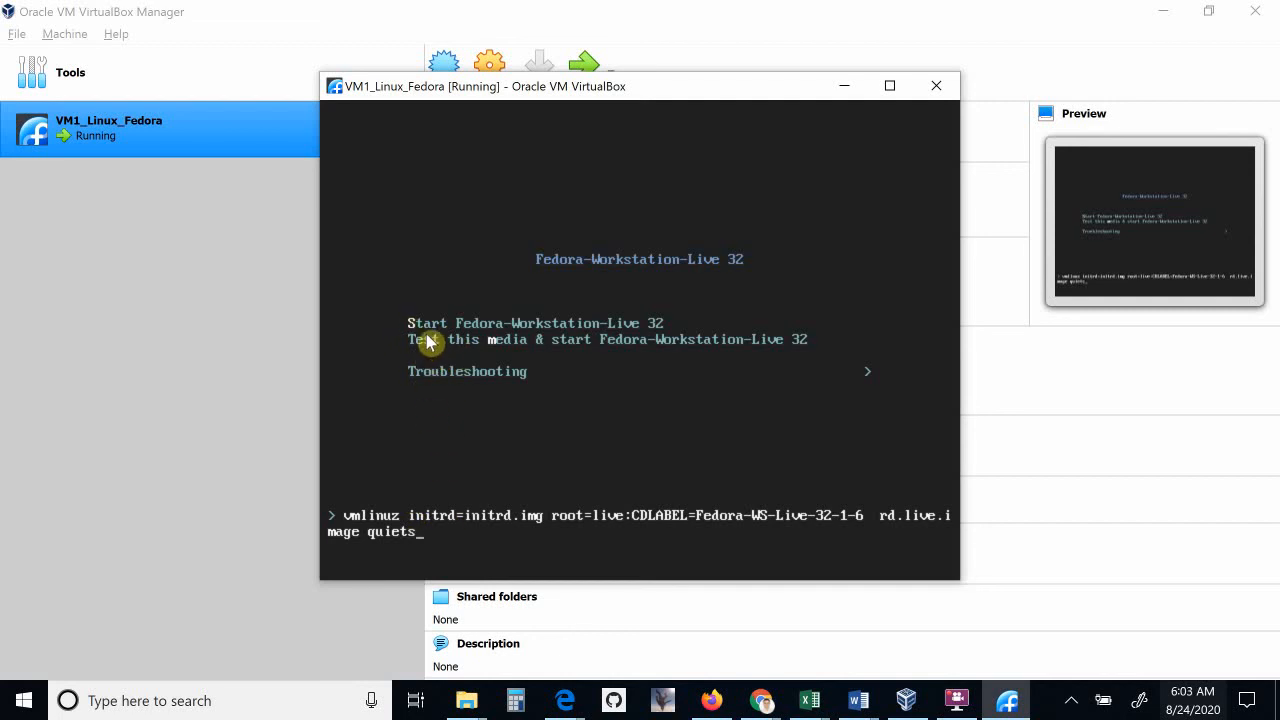
key(BackSpace)
text(3)
key(BackSpace)
key(Escape)
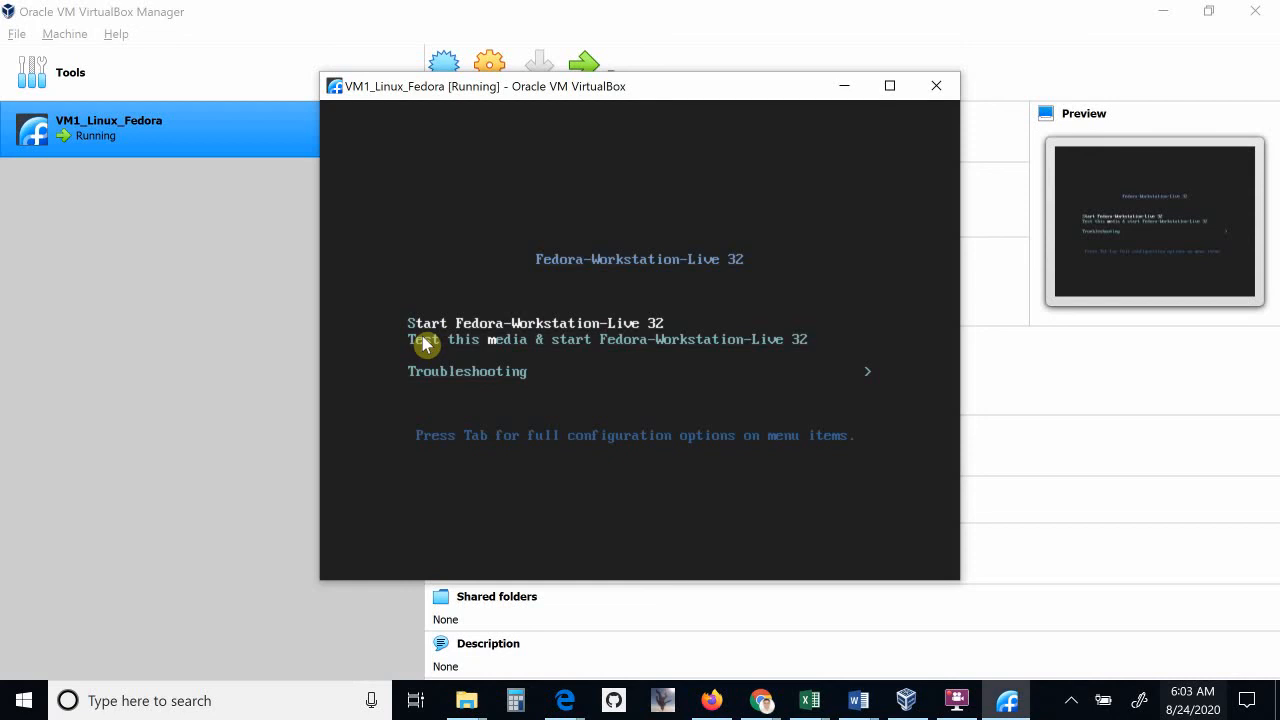
Try to boot the virtual machine with the Start Fedora-Workstation-Live 32 entry.
key(Down)
key(Down)
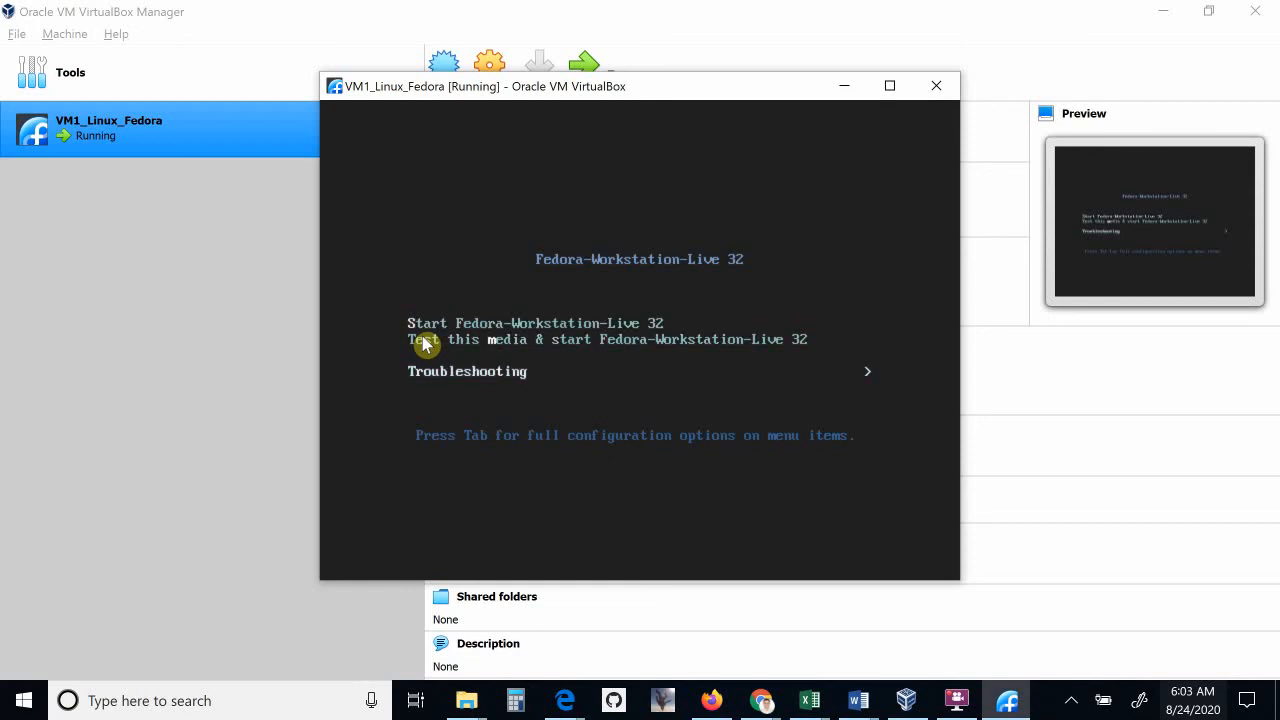
key(Up)
key(Up)
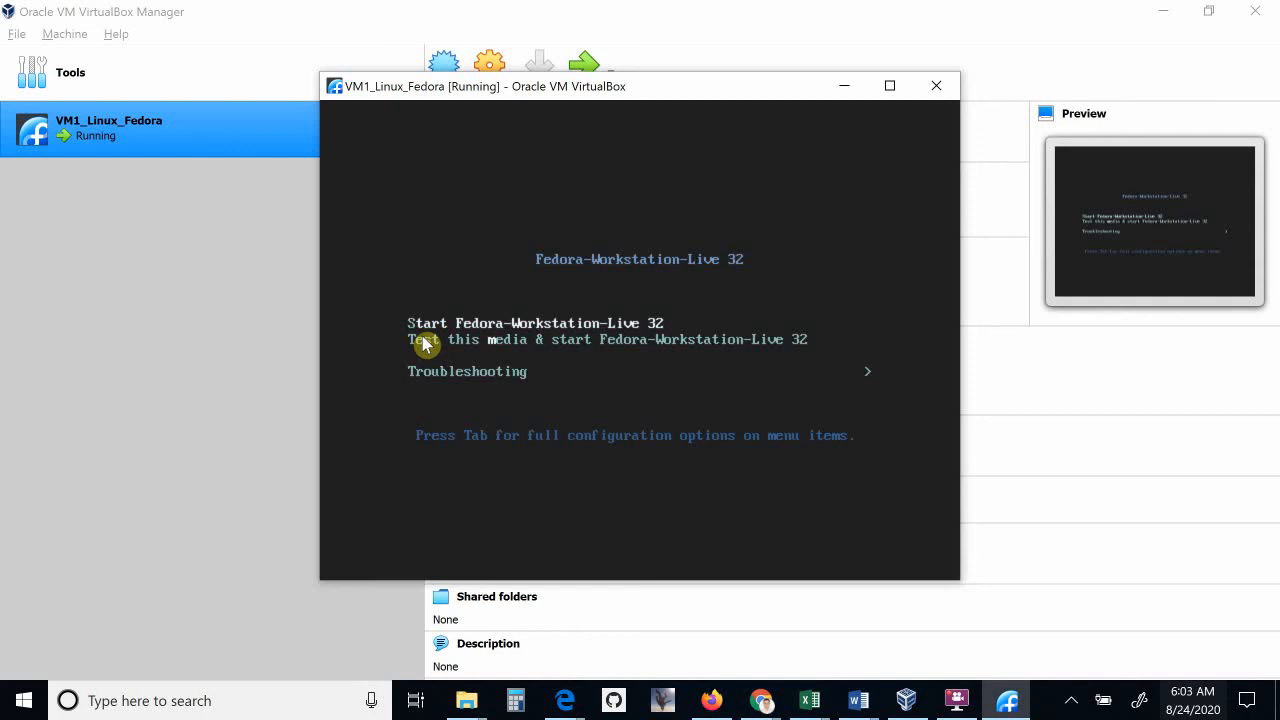
key(Down)
key(Down)
key(Up)
key(Up)
key(Return)
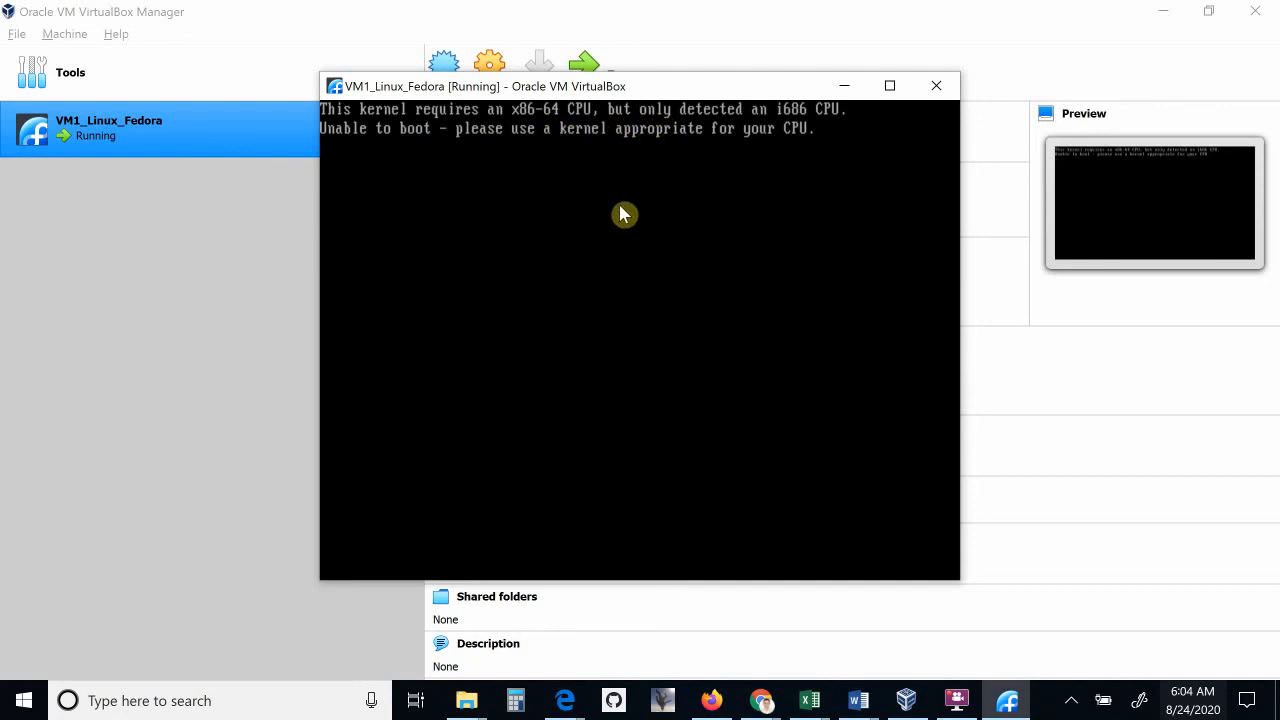
Power off VM1_Linux_Fedora and change its operating system version to Fedora (64-bit).
click(940, 88)
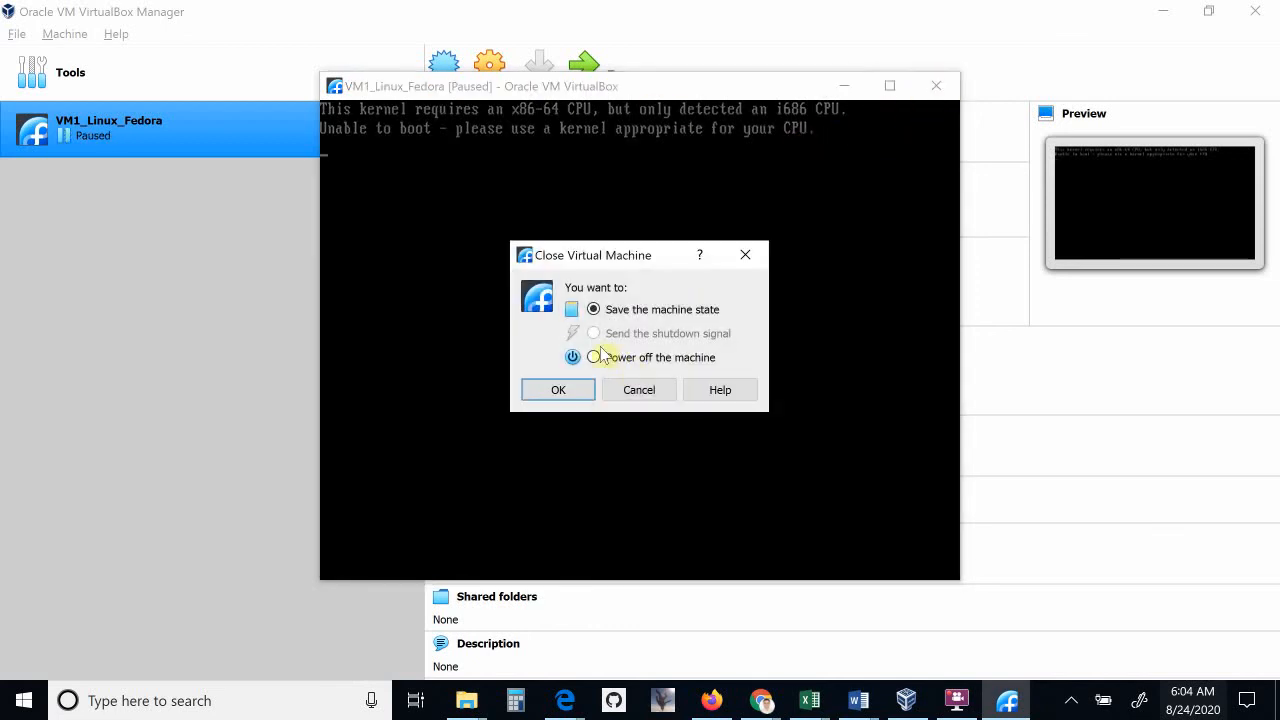
click(593, 358)
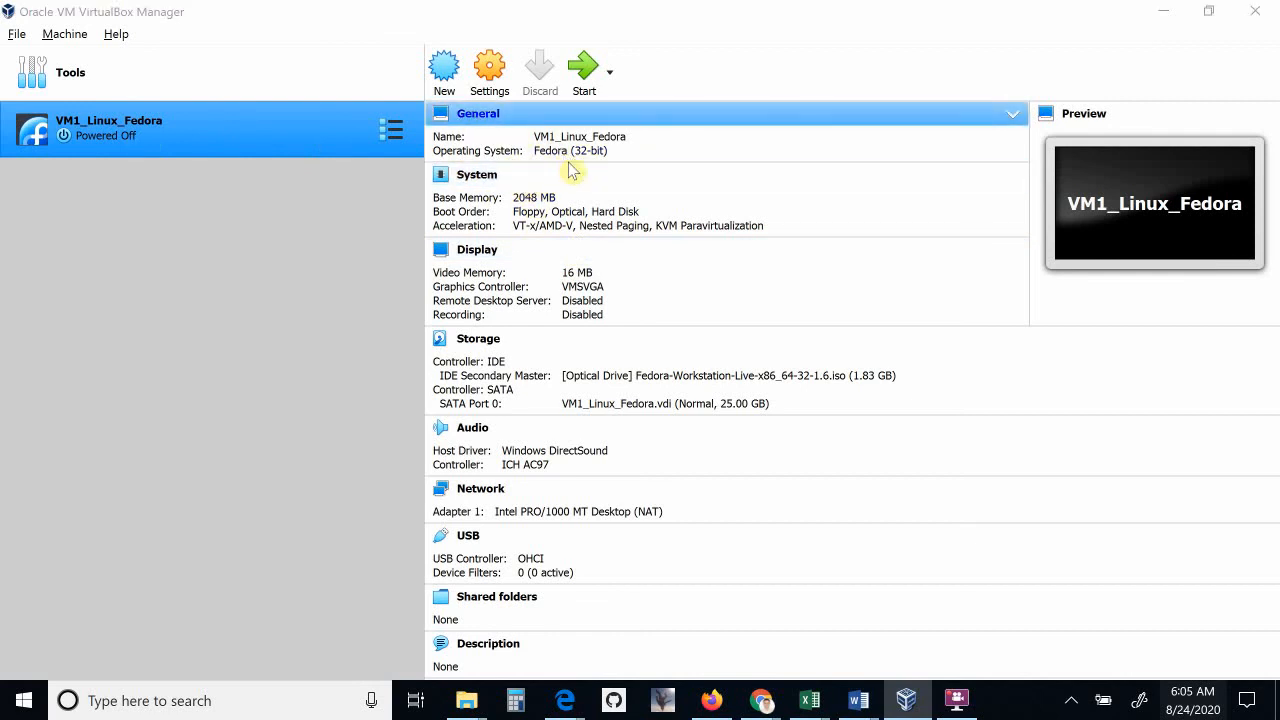
click(563, 157)
click(626, 250)
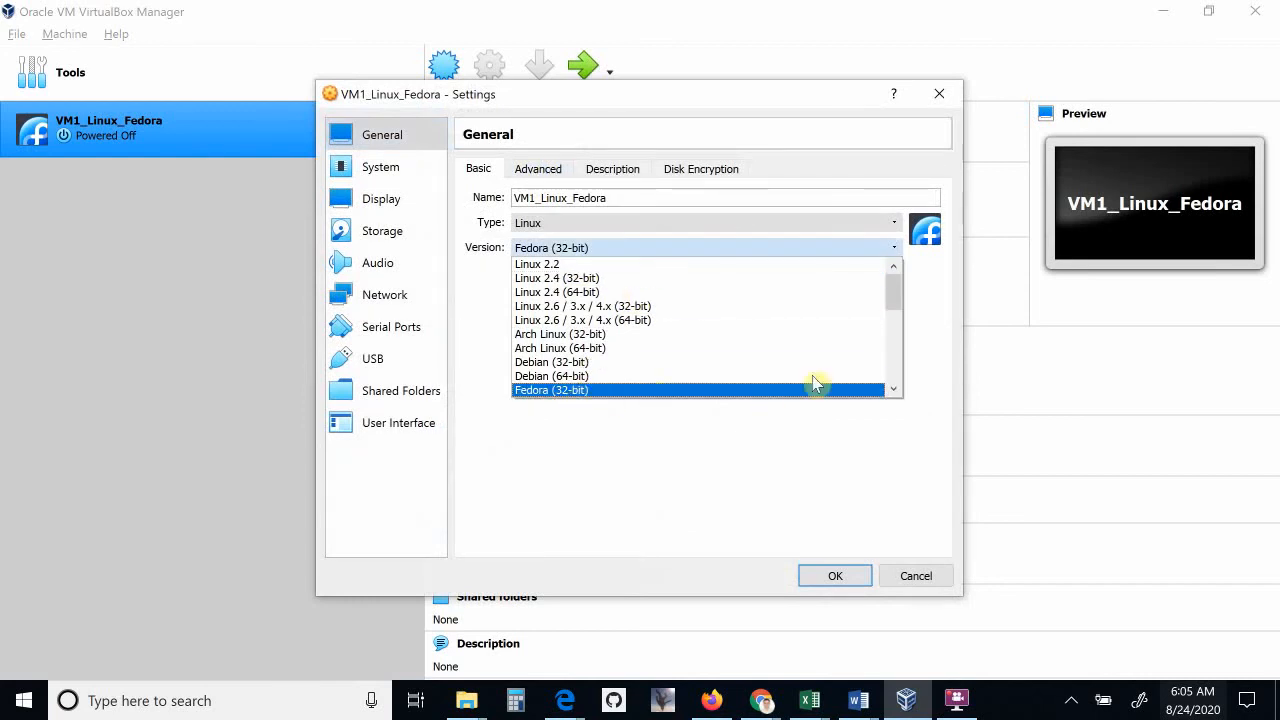
click(893, 390)
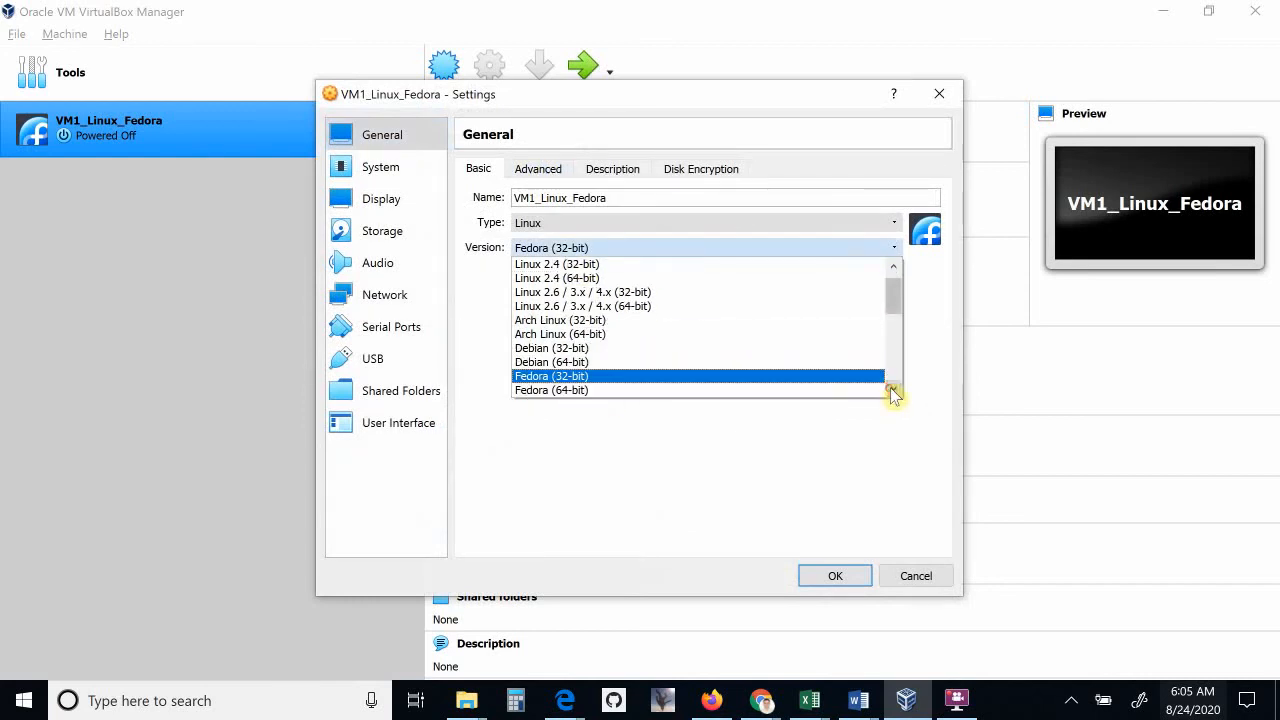
click(665, 390)
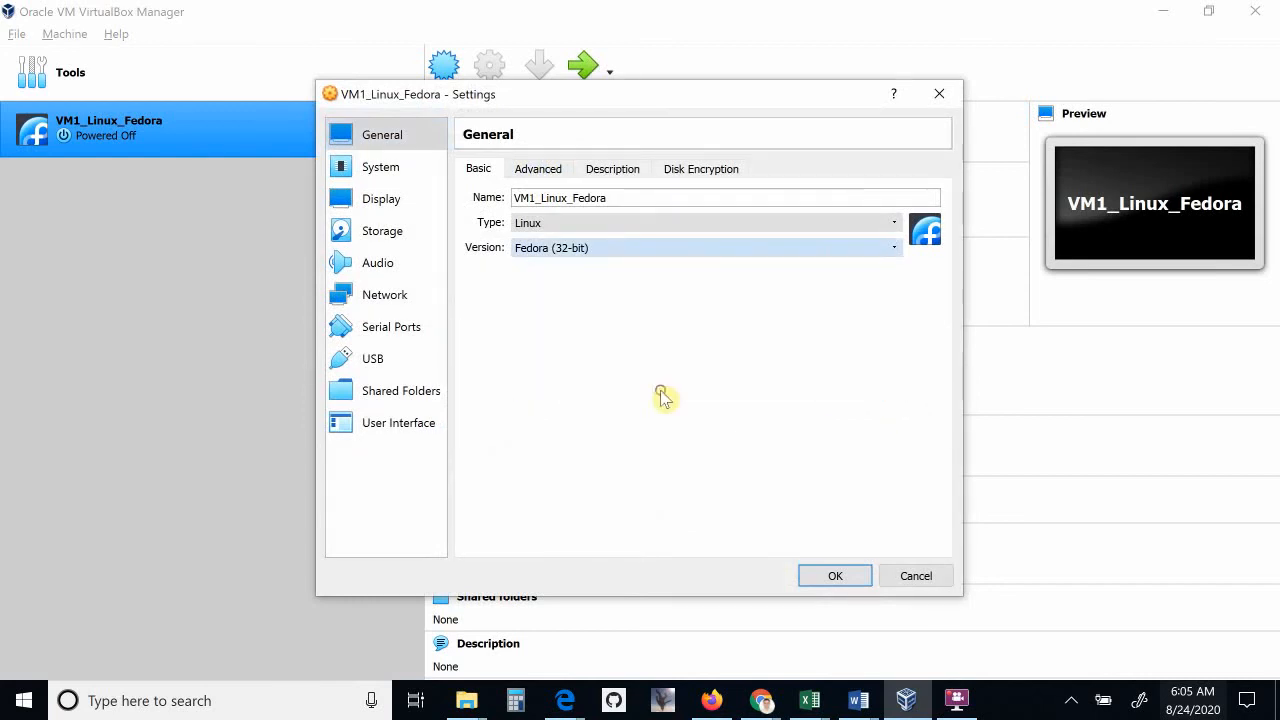
click(835, 575)
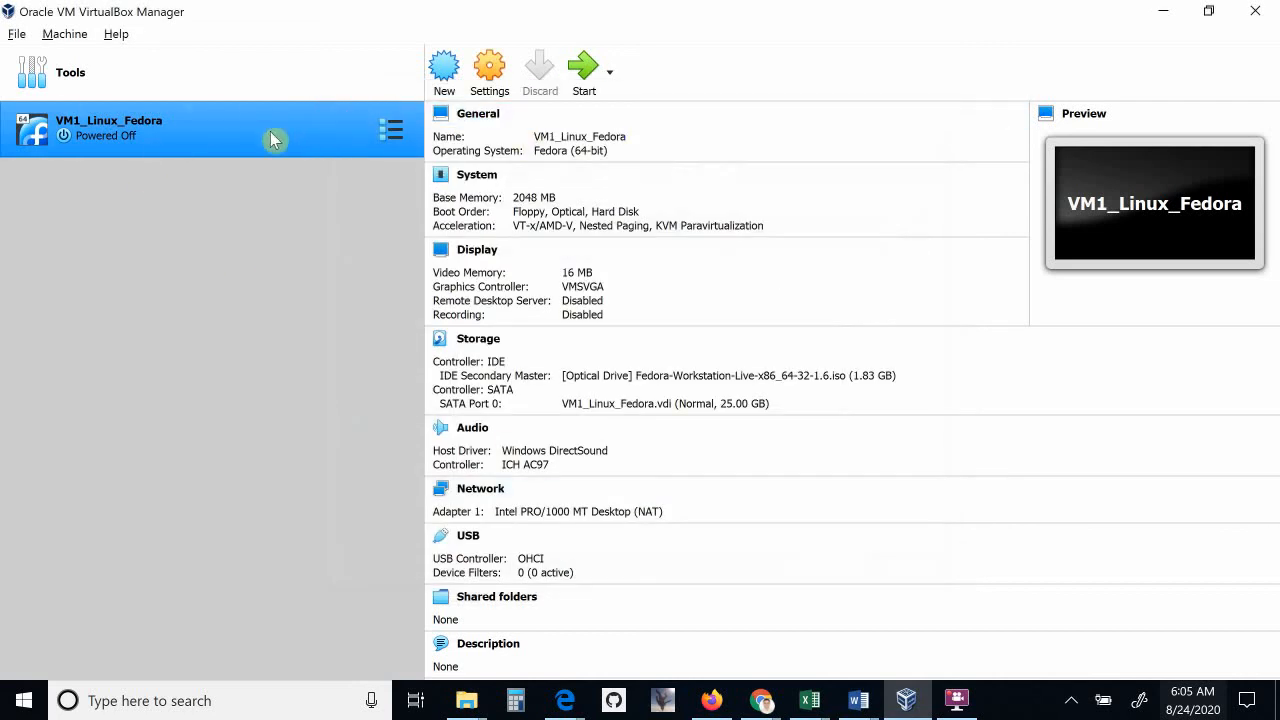
Start VM1_Linux_Fedora in Scale mode and boot it with the Start Fedora-Workstation-Live 32 entry, dismissing the mouse integration notice.
double_click(221, 145)
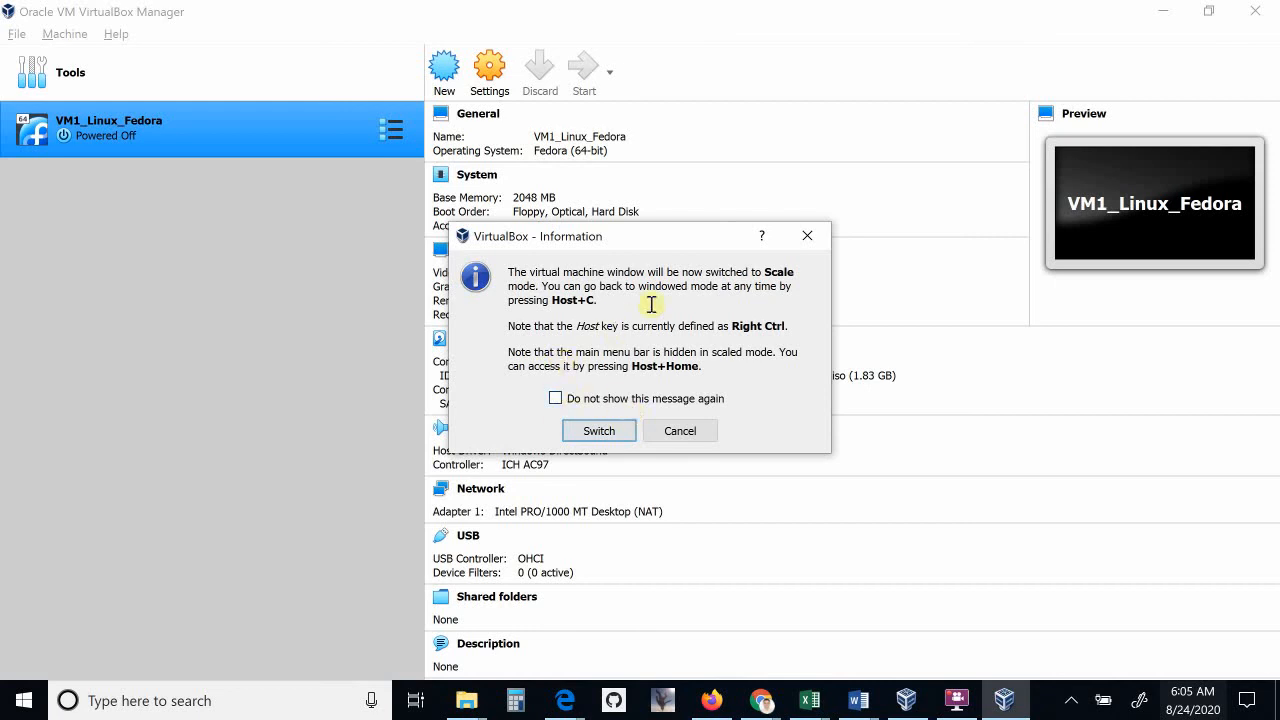
click(600, 432)
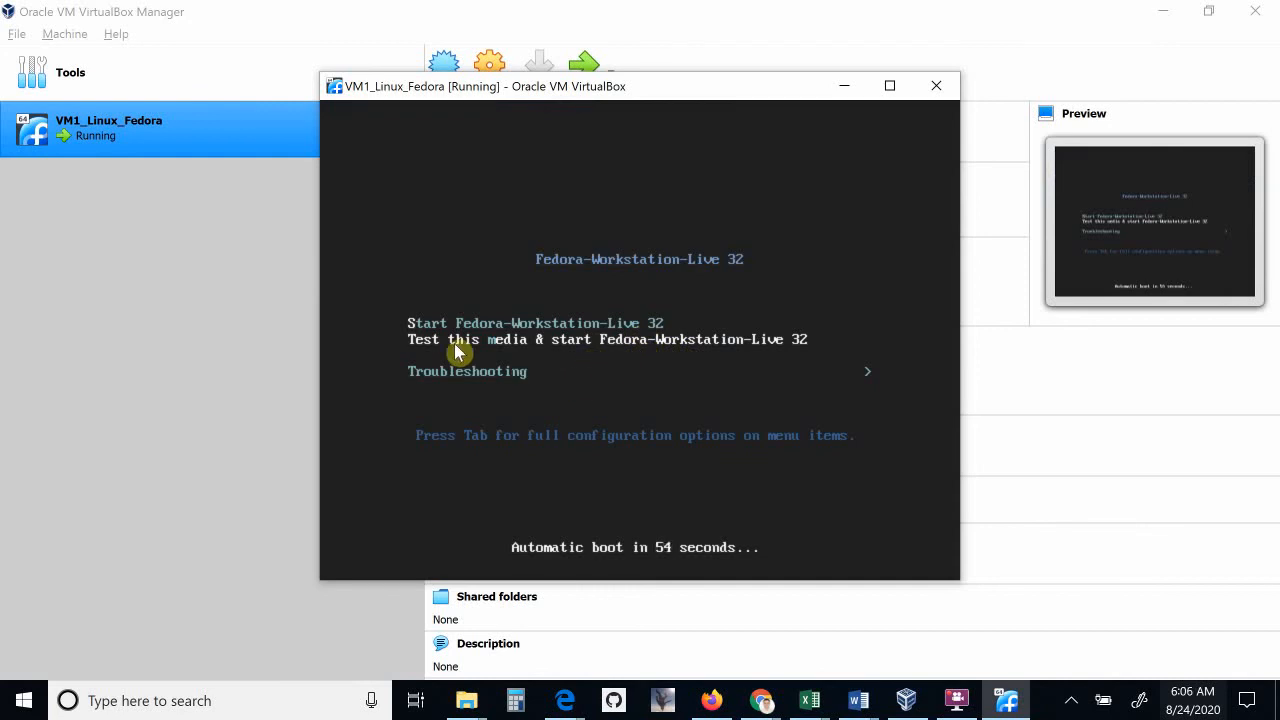
key(Up)
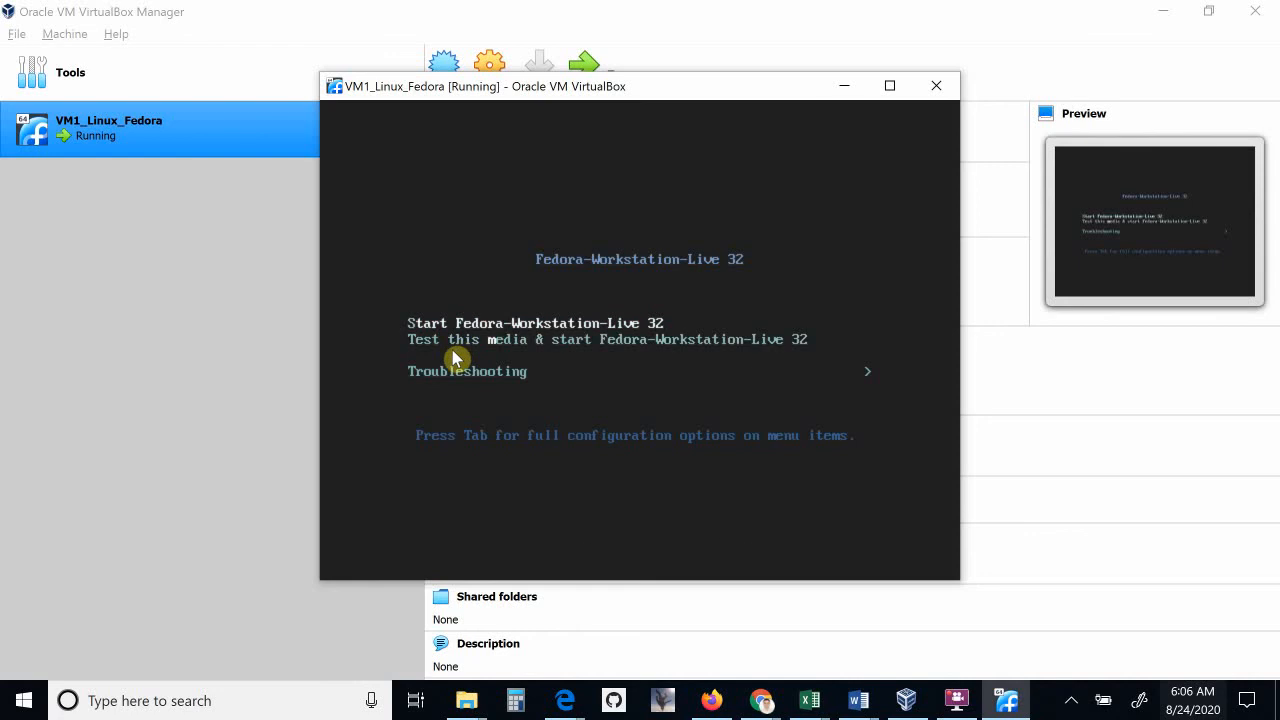
key(Return)
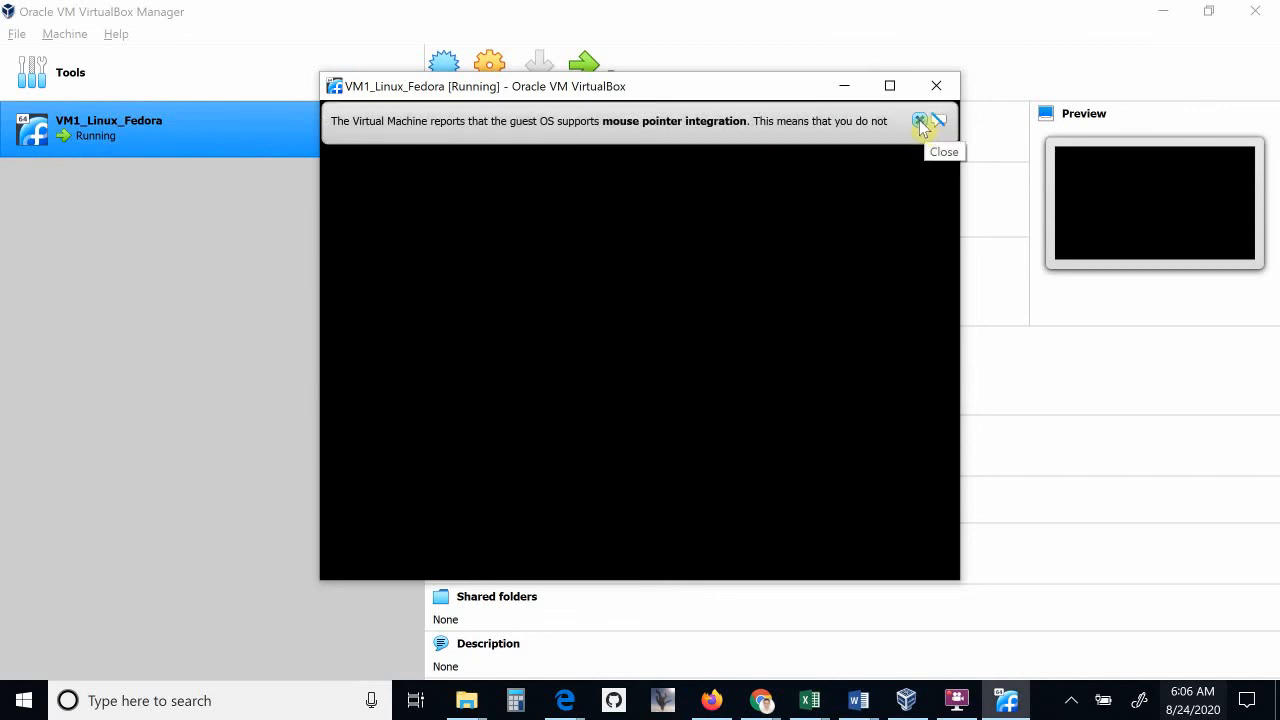
click(920, 121)
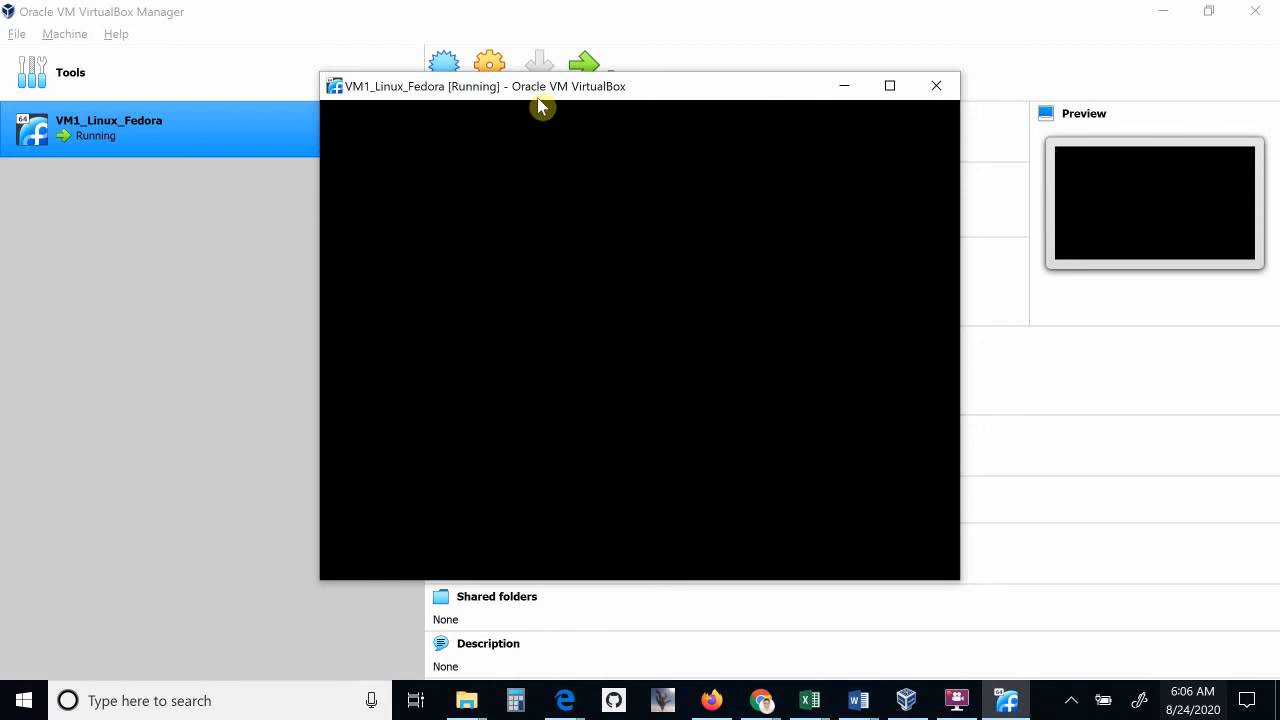
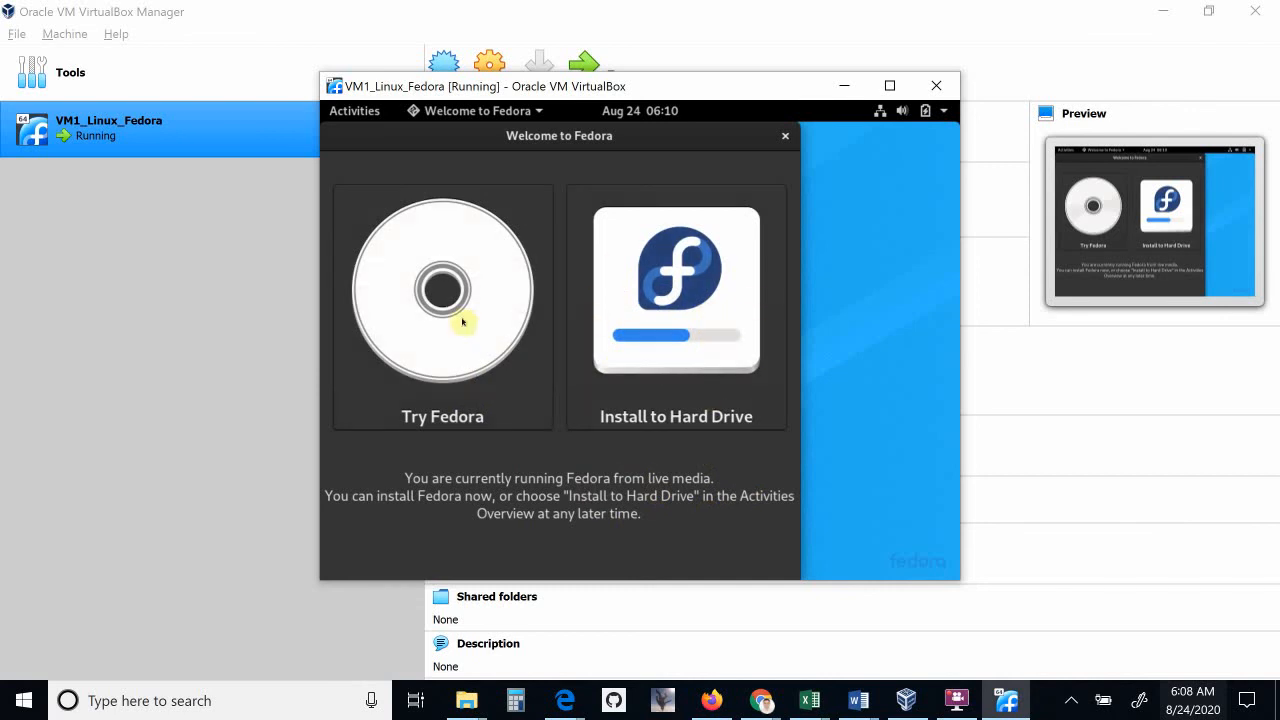
Choose to try Fedora from the live media, close the welcome window, and search for "ter" to open Terminal.
click(447, 366)
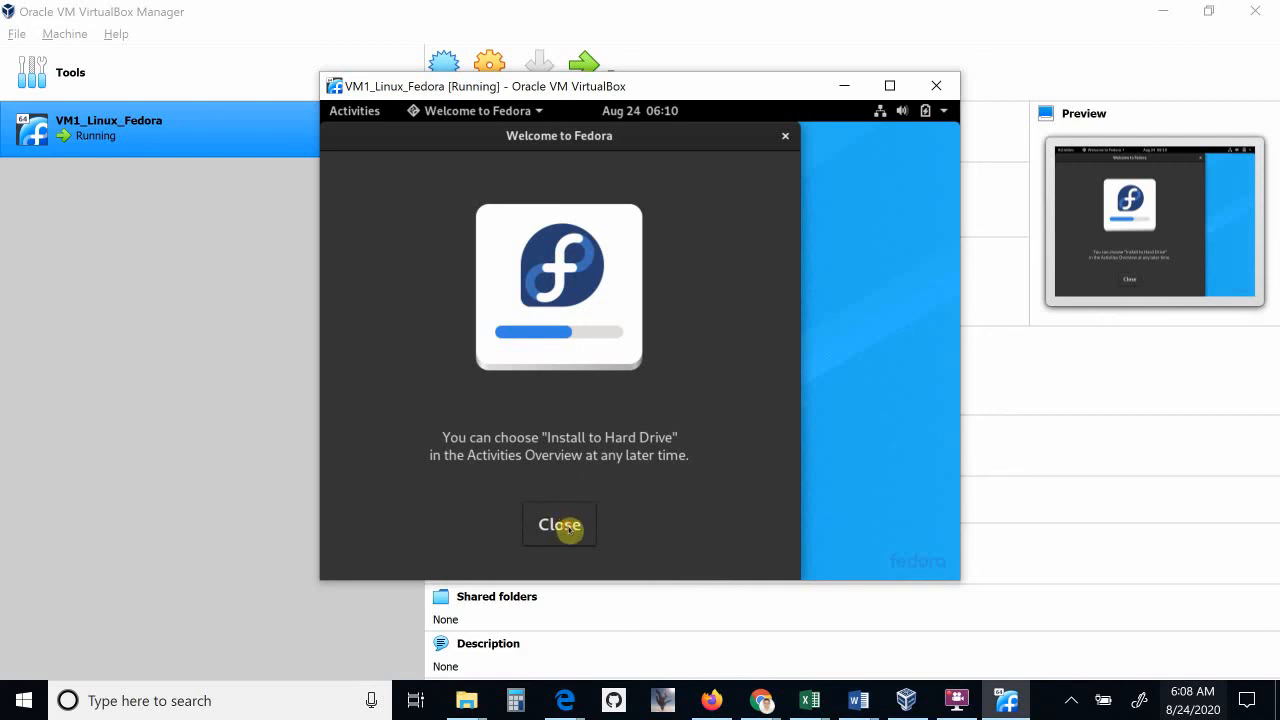
click(568, 530)
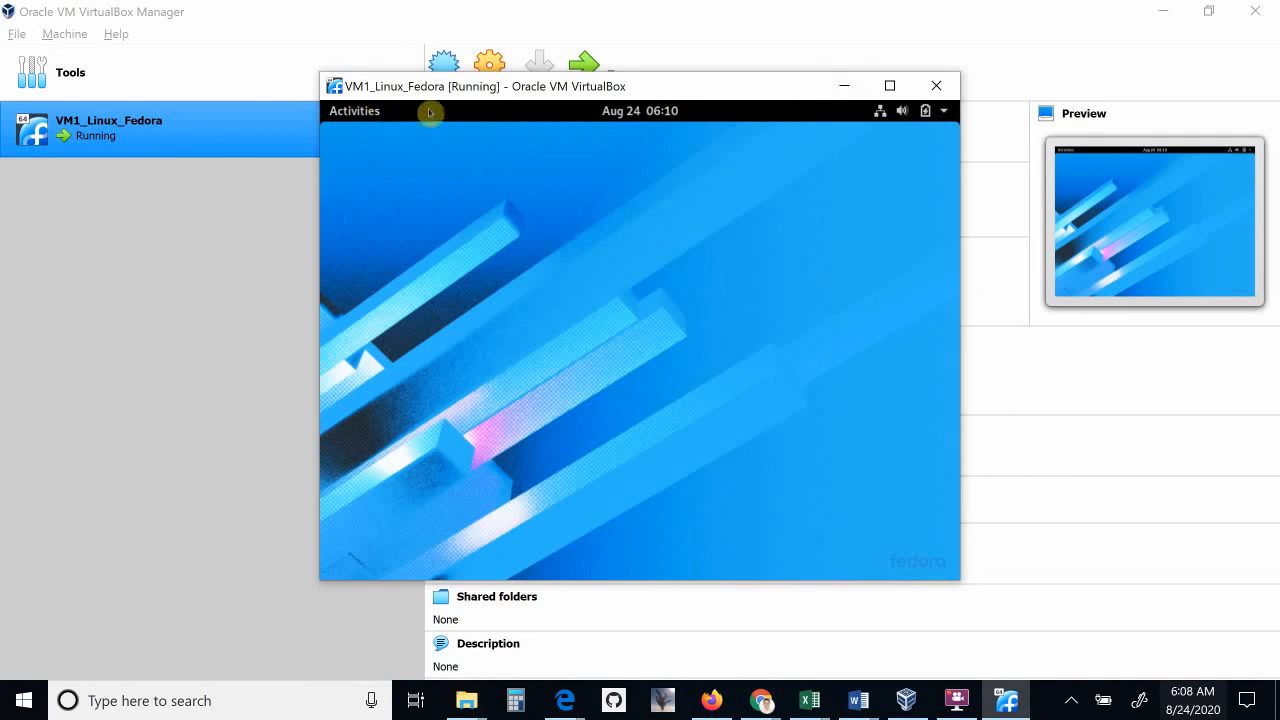
click(360, 114)
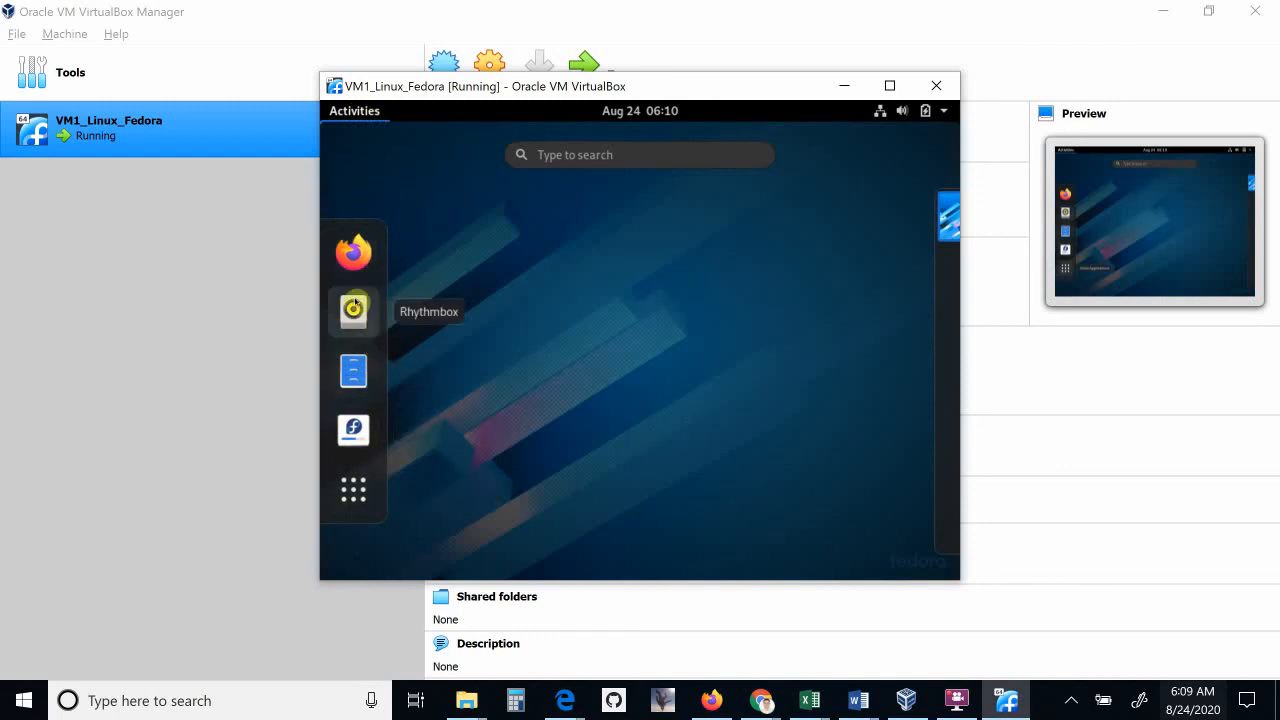
click(557, 157)
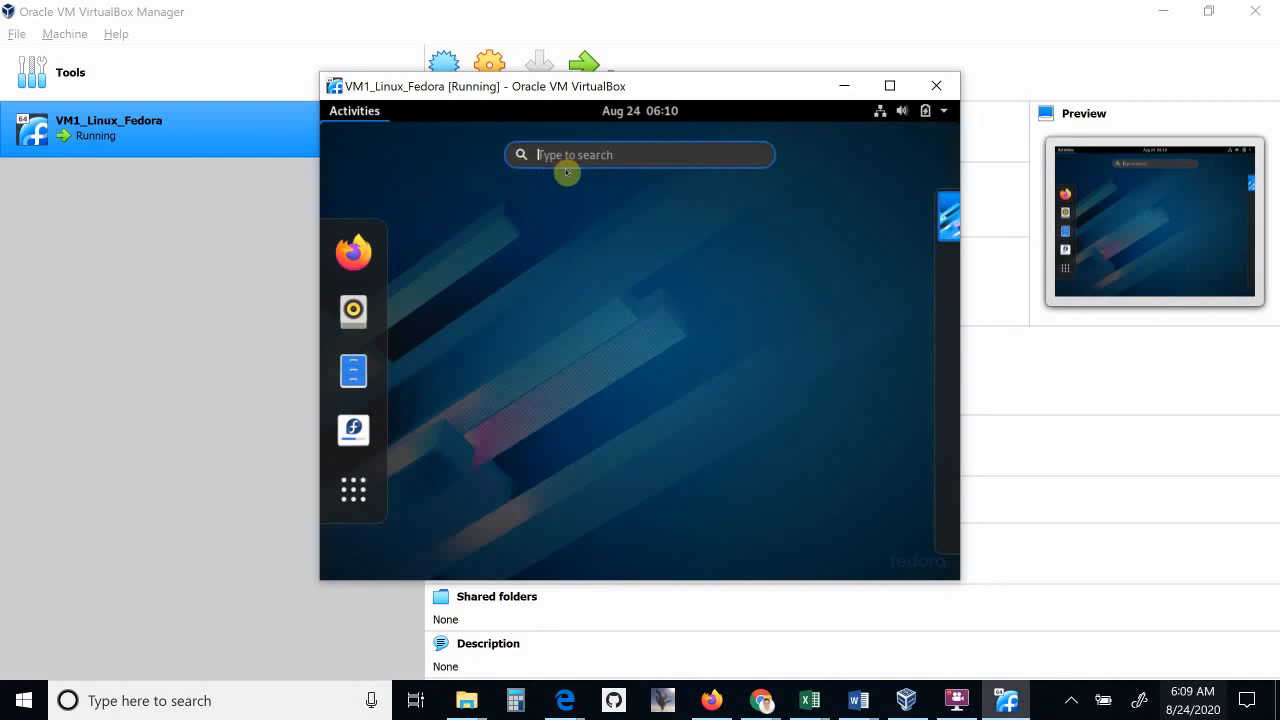
text(t)
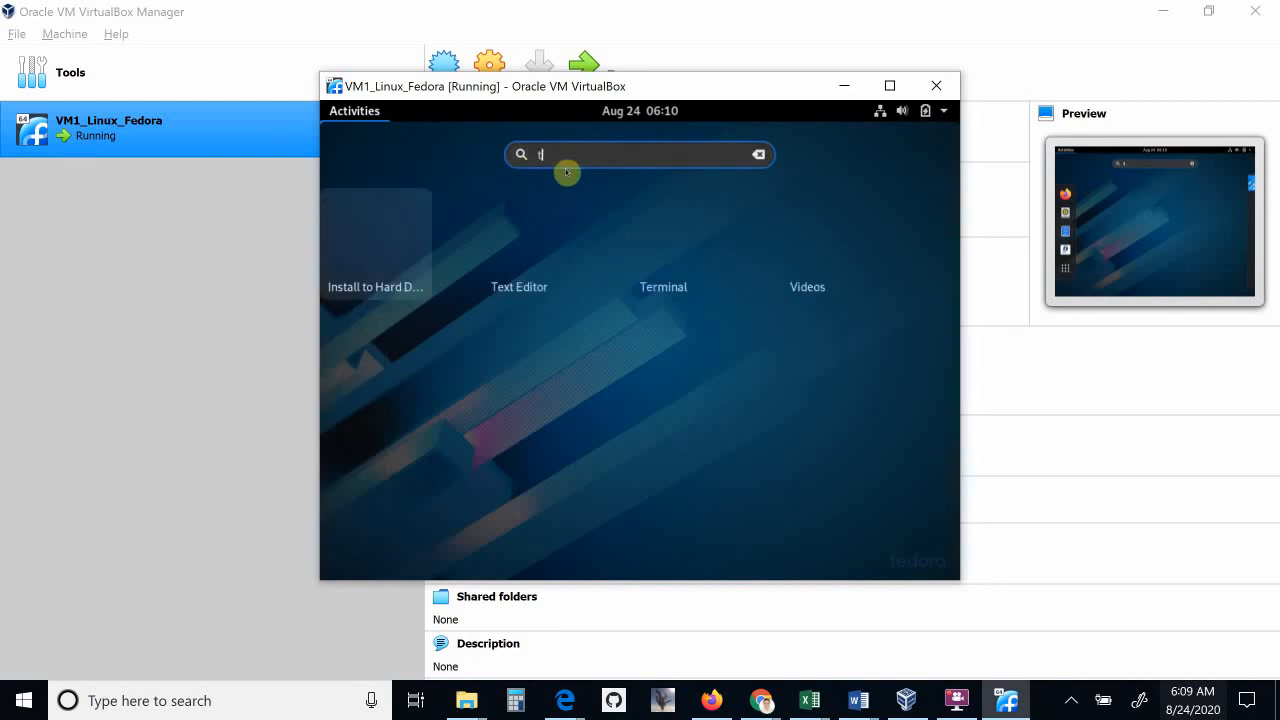
text(er)
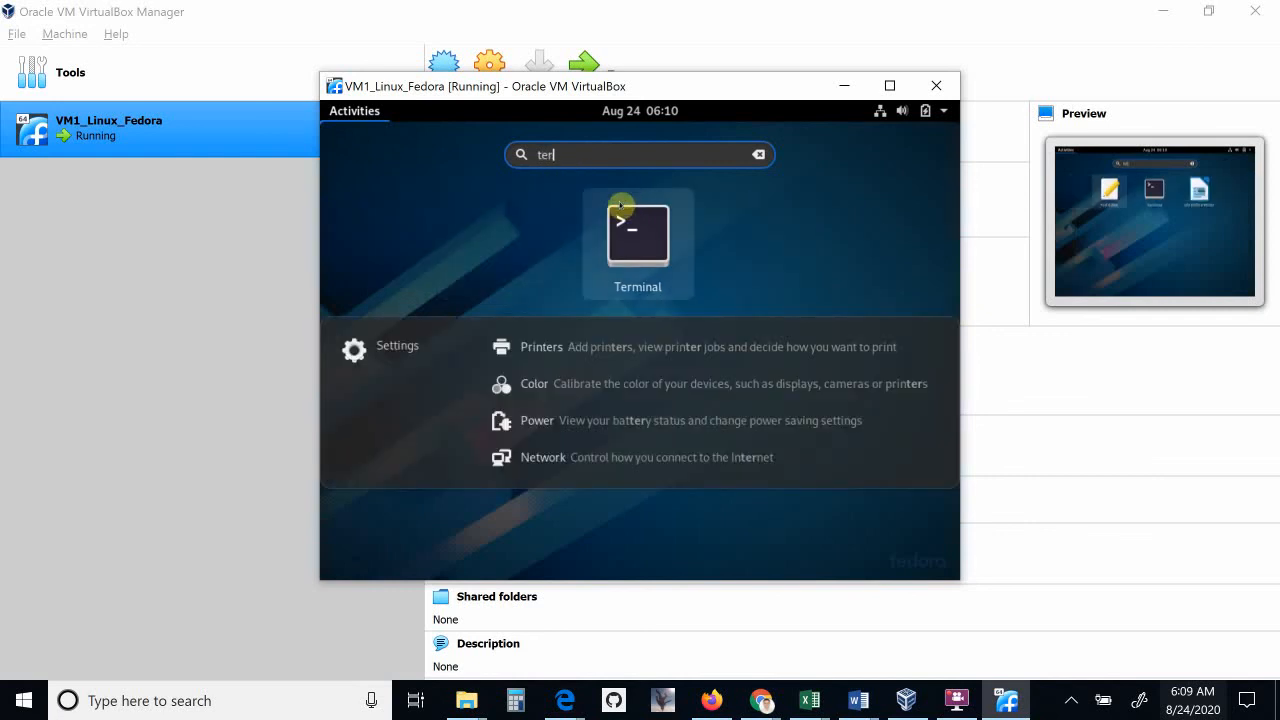
click(638, 252)
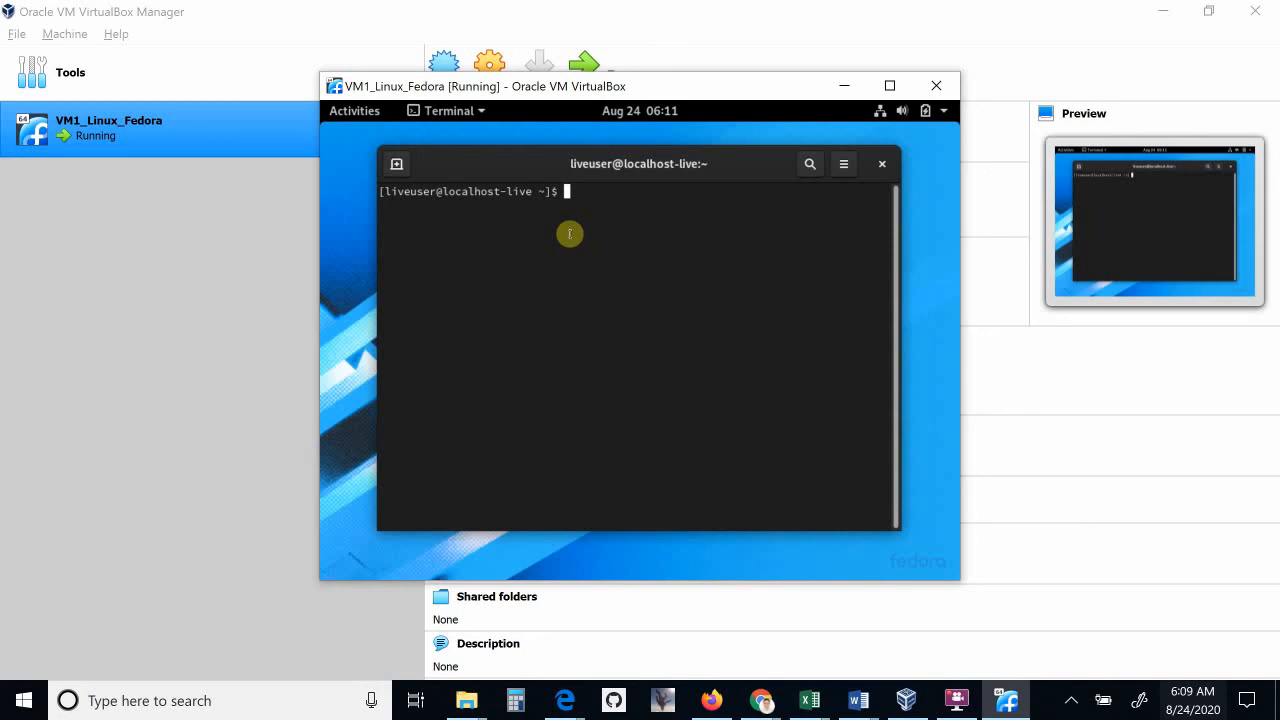
Check the current user with whoami and list the home folder with ls, closing the terminal with exit.
text(whoami)
key(Return)
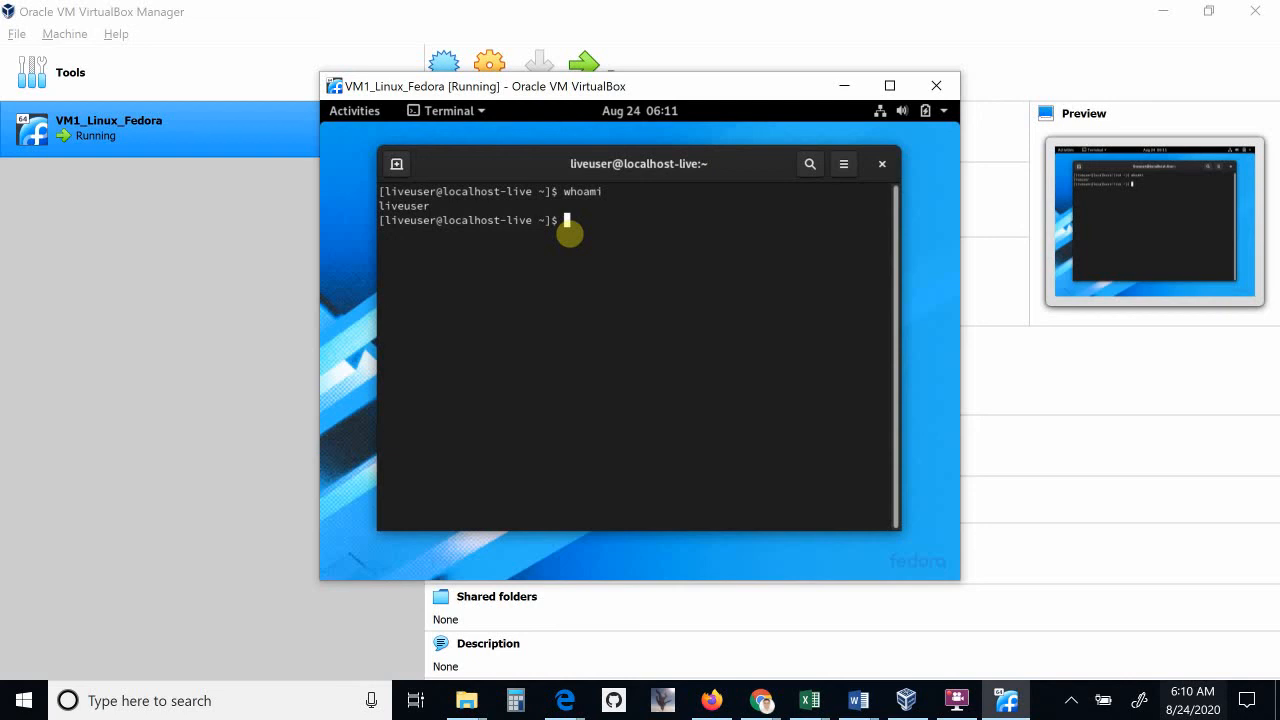
text(ls)
key(Return)
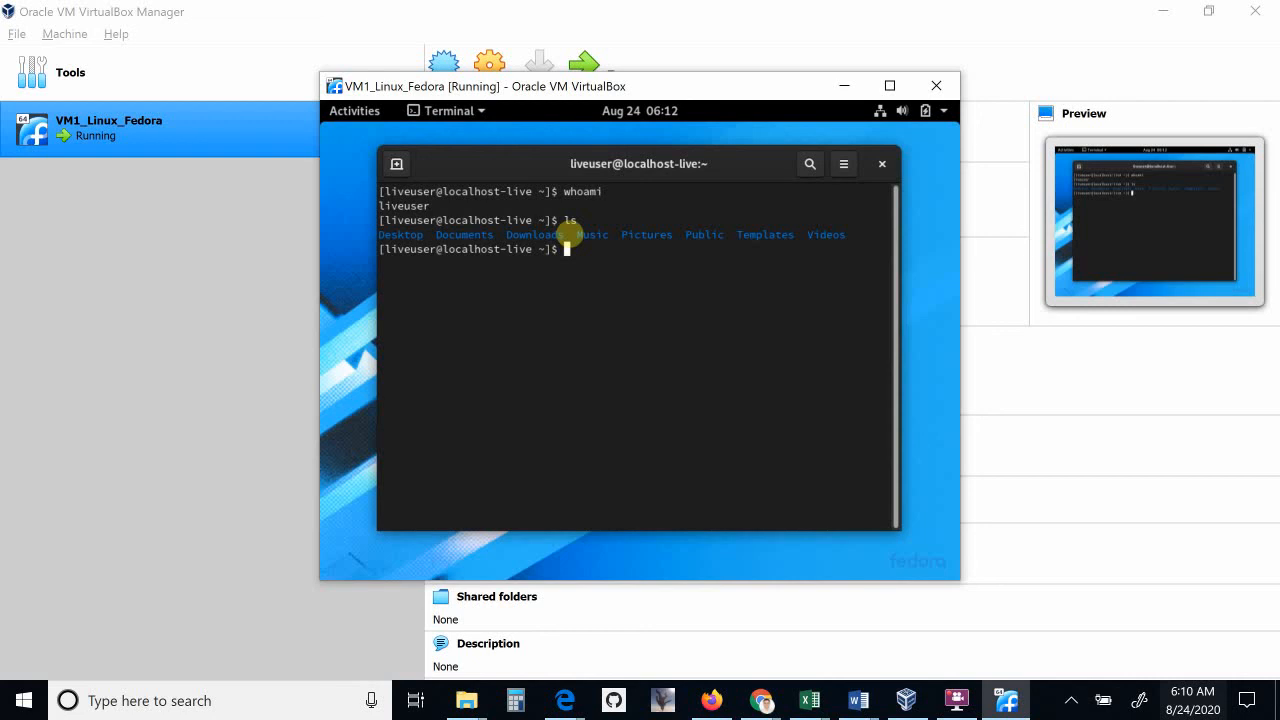
text(exit)
key(Return)
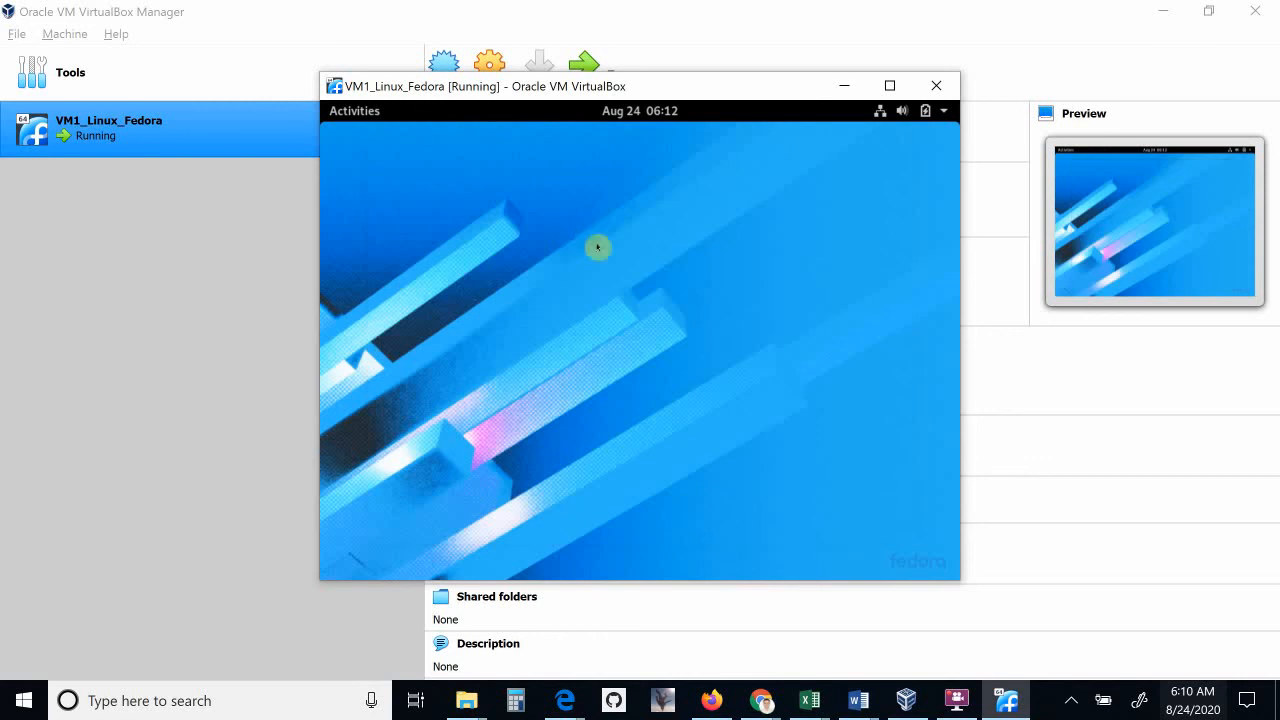
Launch Install to Hard Drive and continue to the installation summary with English (United States) as the installation language.
click(361, 119)
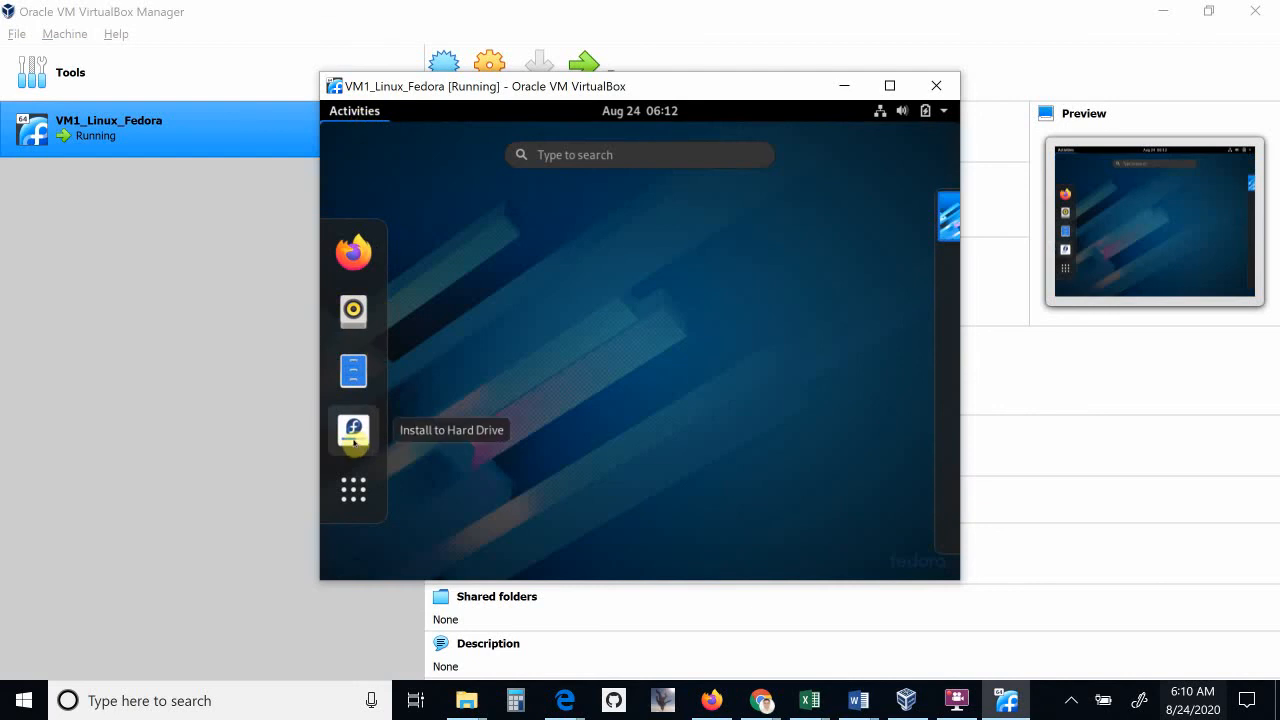
click(374, 260)
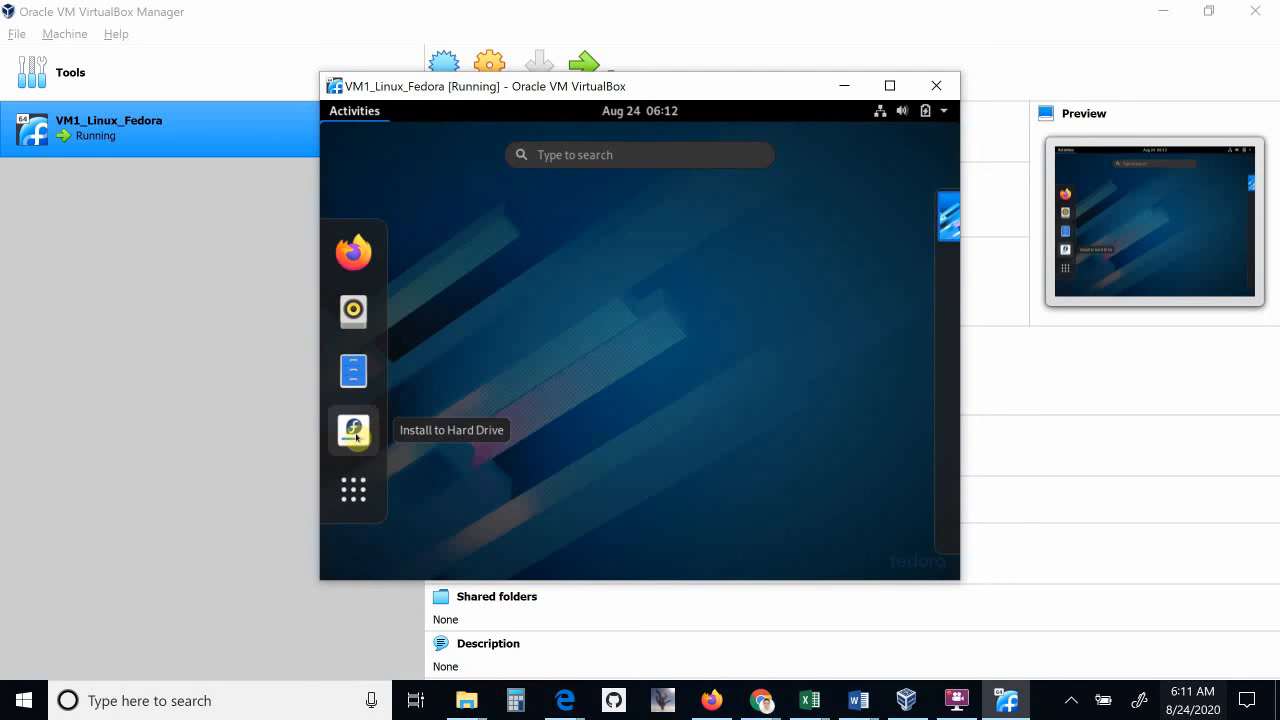
click(355, 432)
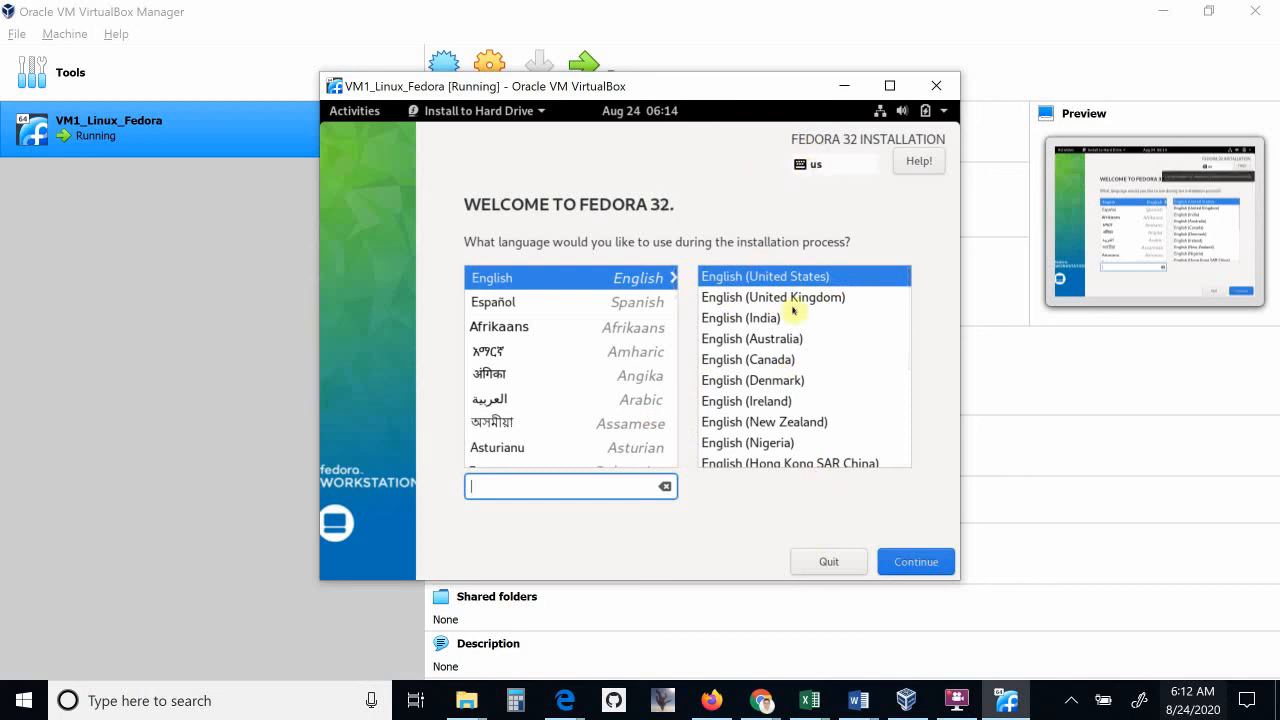
click(910, 566)
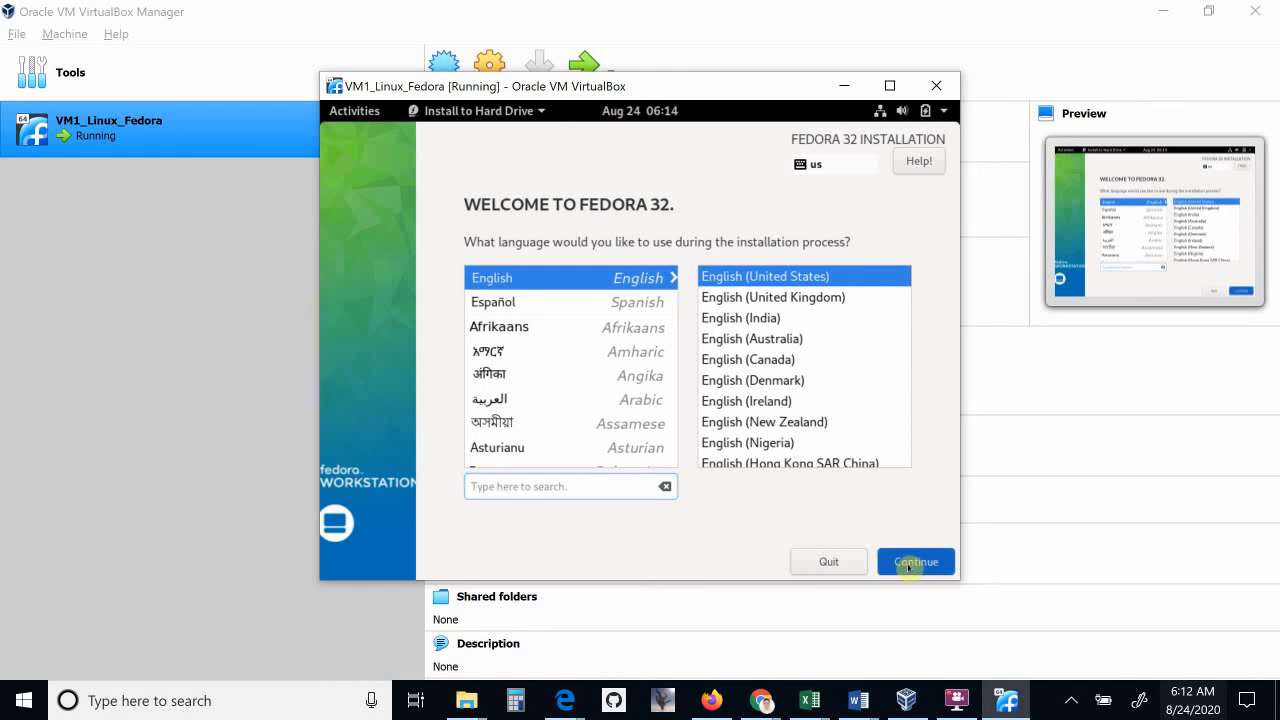
click(905, 560)
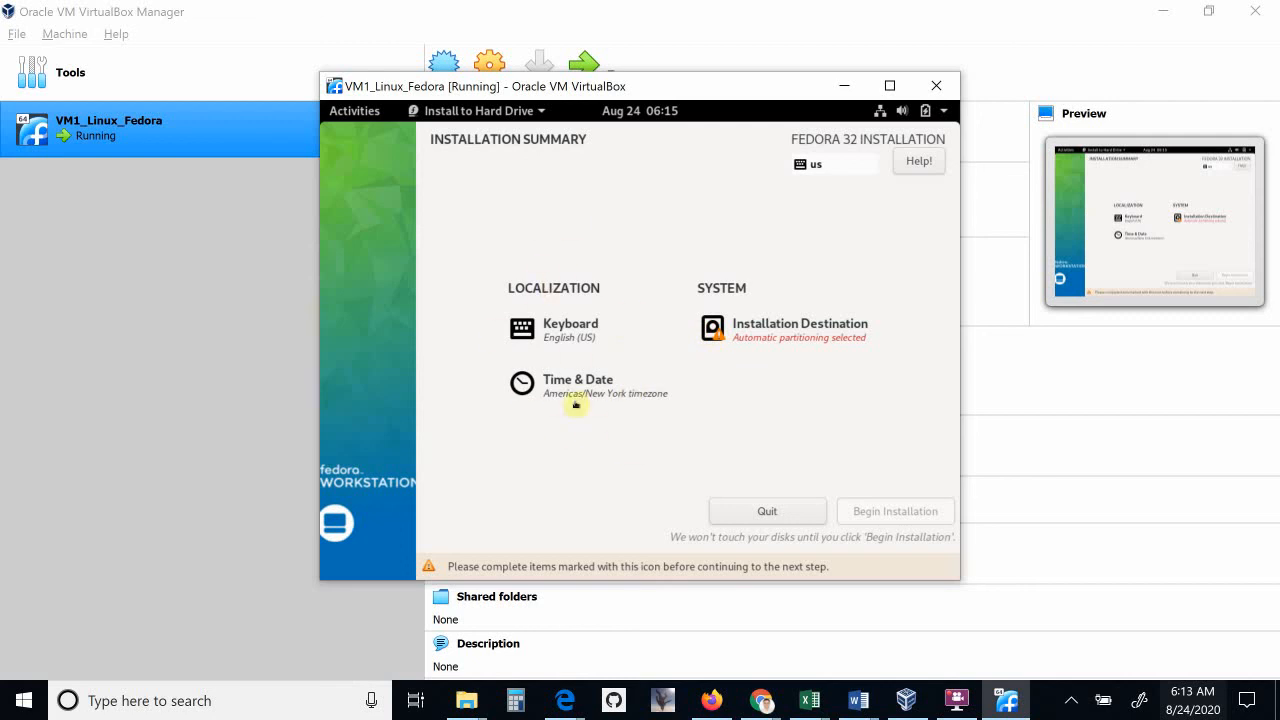
Open the Installation Destination settings and keep the 25 GiB ATA VBOX HARDDISK selected as the target disk.
click(758, 328)
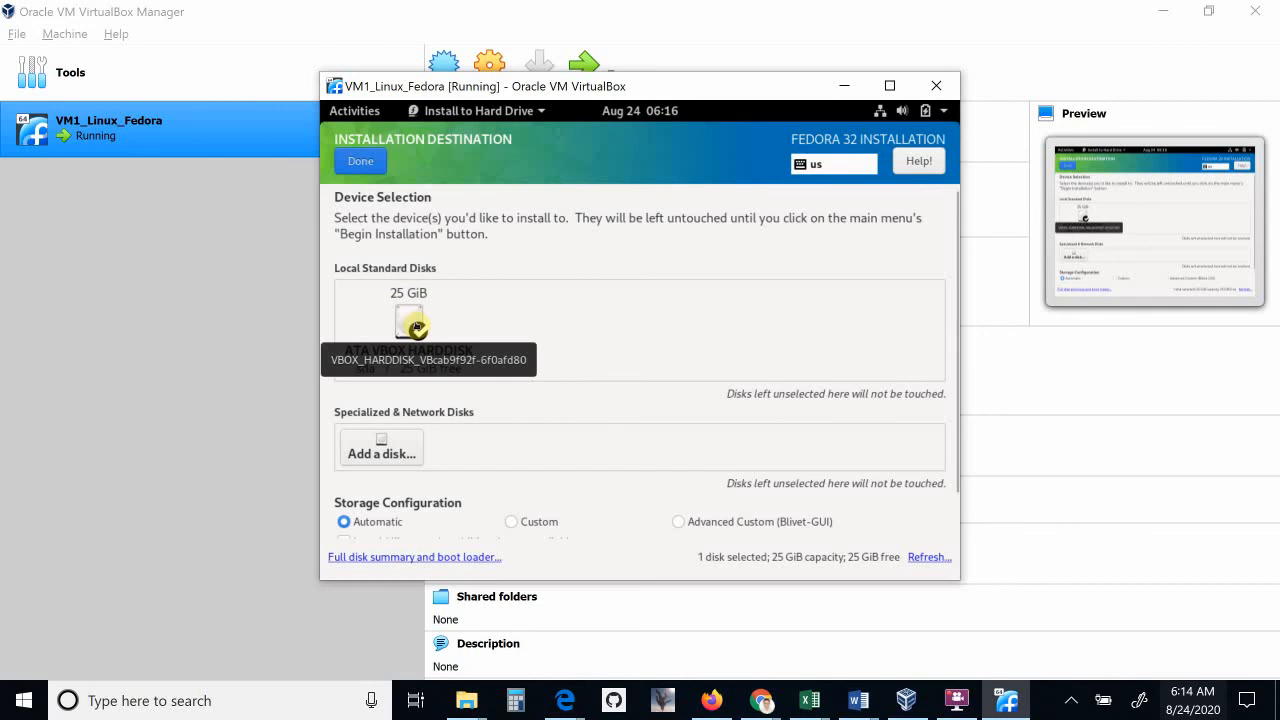
click(414, 327)
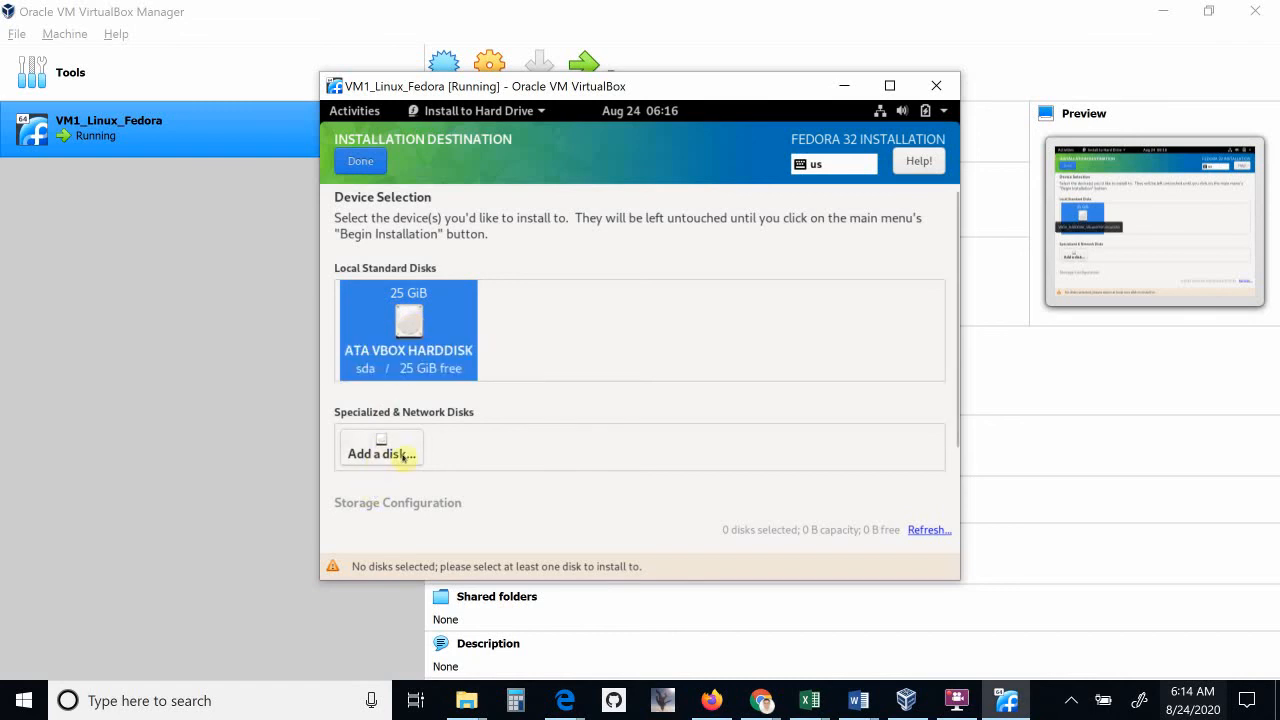
click(407, 345)
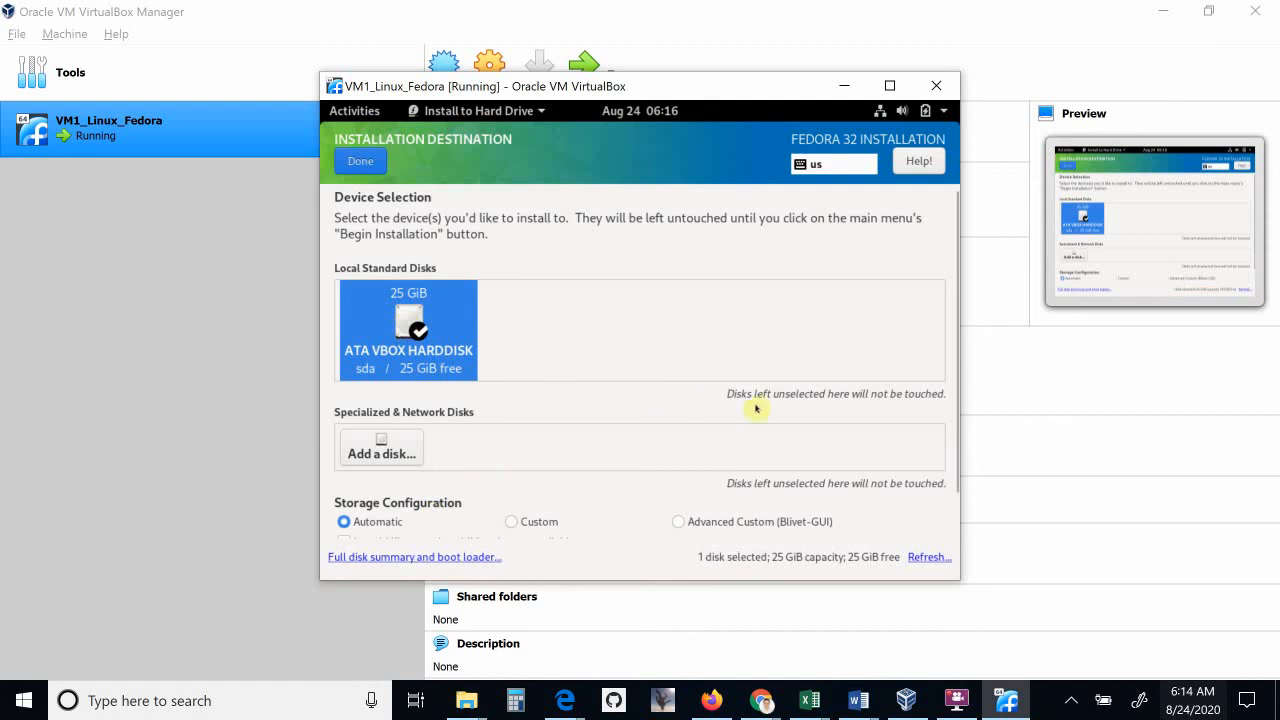
Maximize the virtual machine window and review the local disk, storage configuration and encryption options of the installation destination.
click(890, 86)
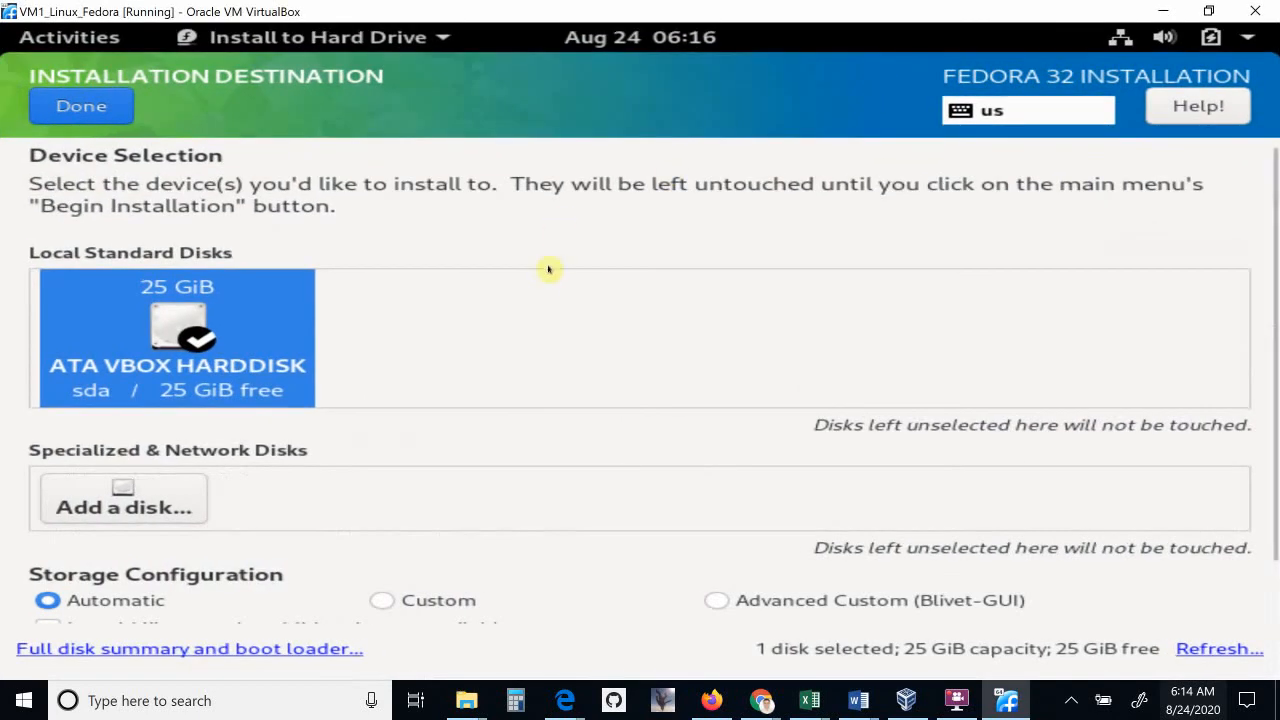
scroll(945, 375, down, 1)
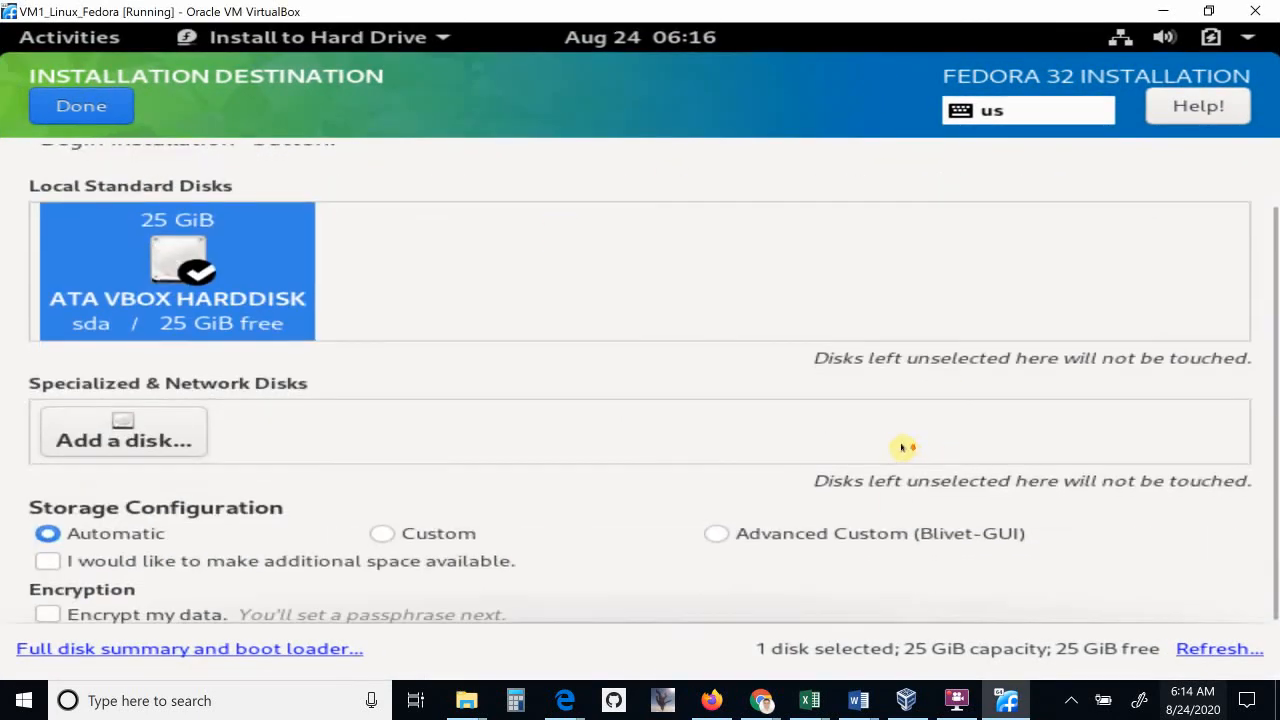
scroll(766, 377, up, 1)
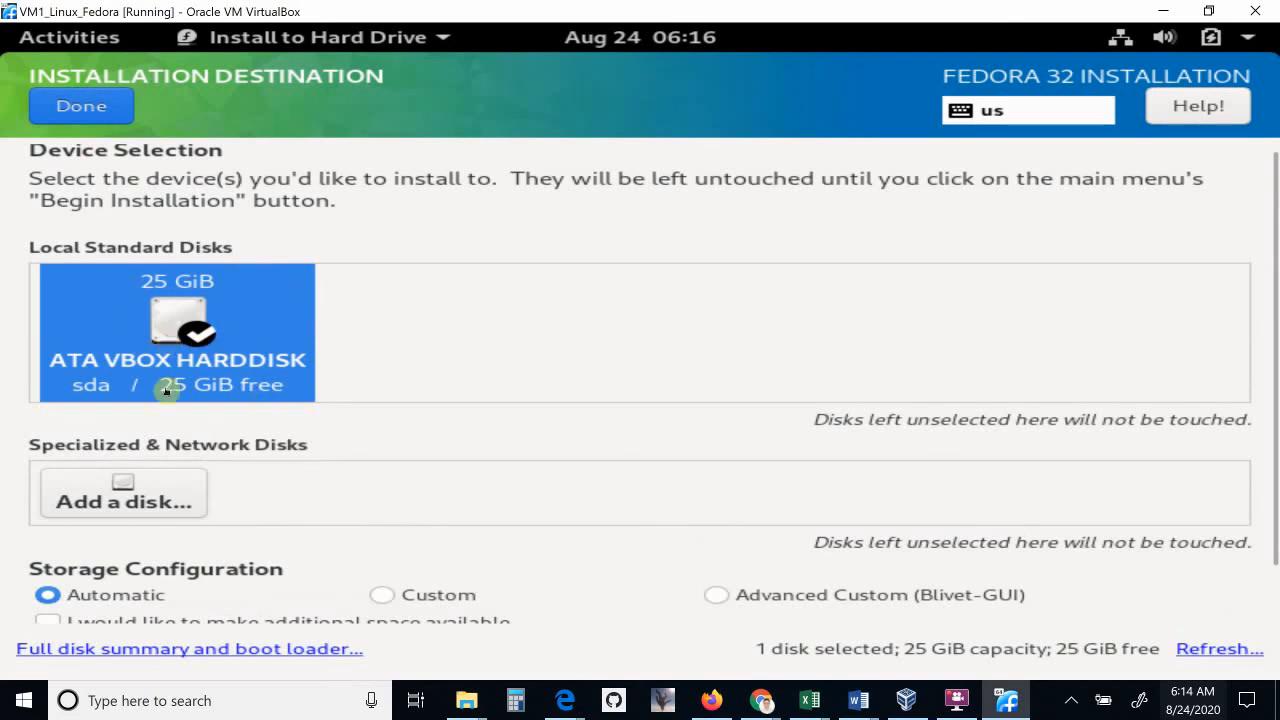
scroll(170, 380, down, 1)
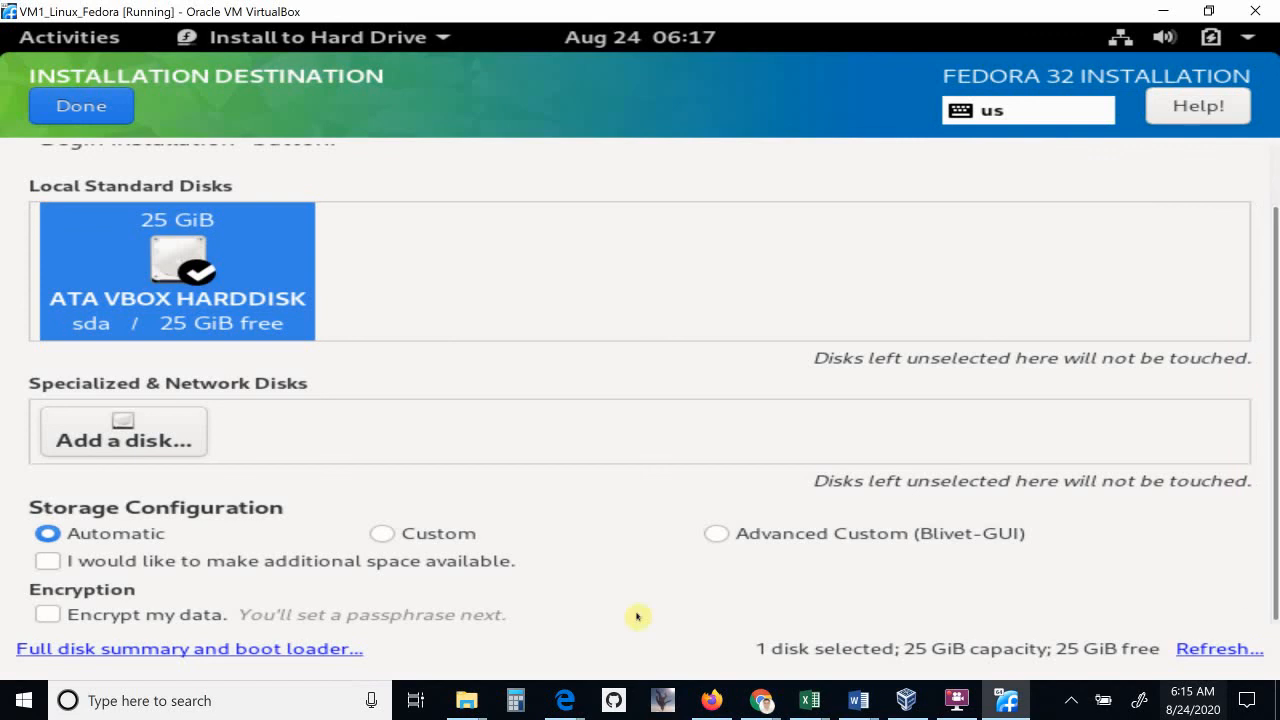
Check the disk summary and Rescan Disks options without rescanning, and accept the installation destination with Automatic storage configuration.
click(170, 653)
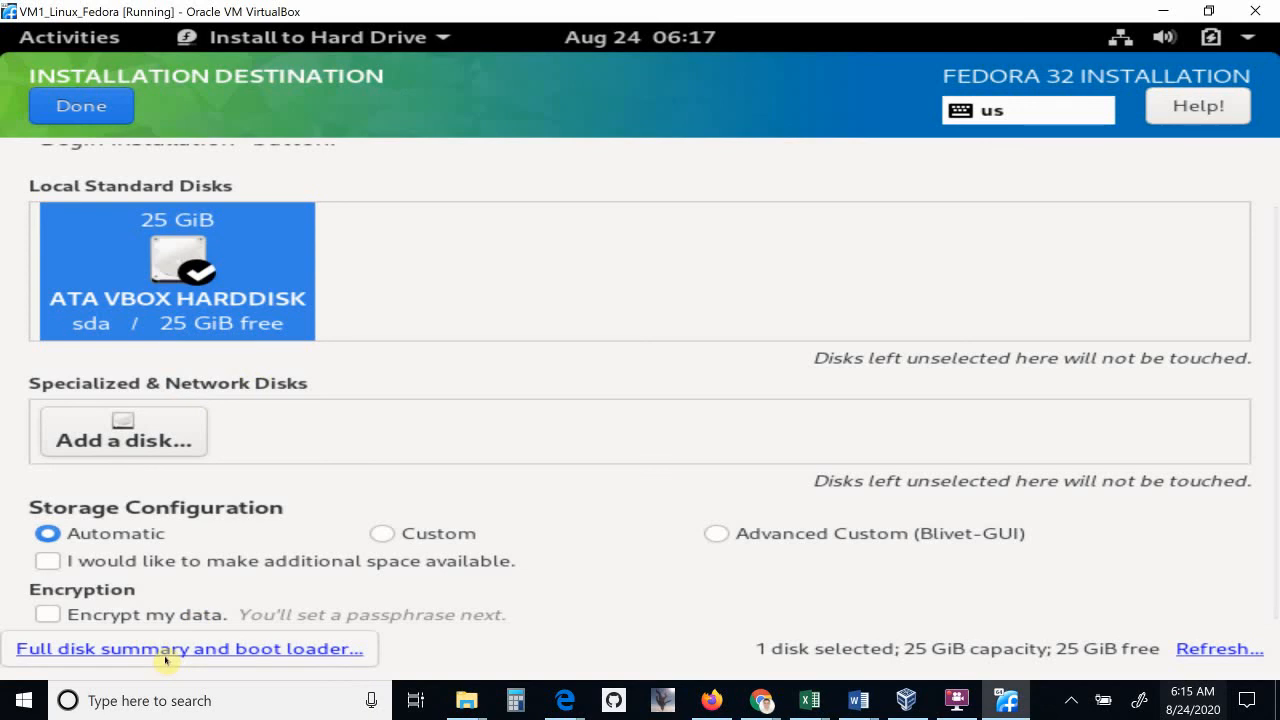
click(1221, 655)
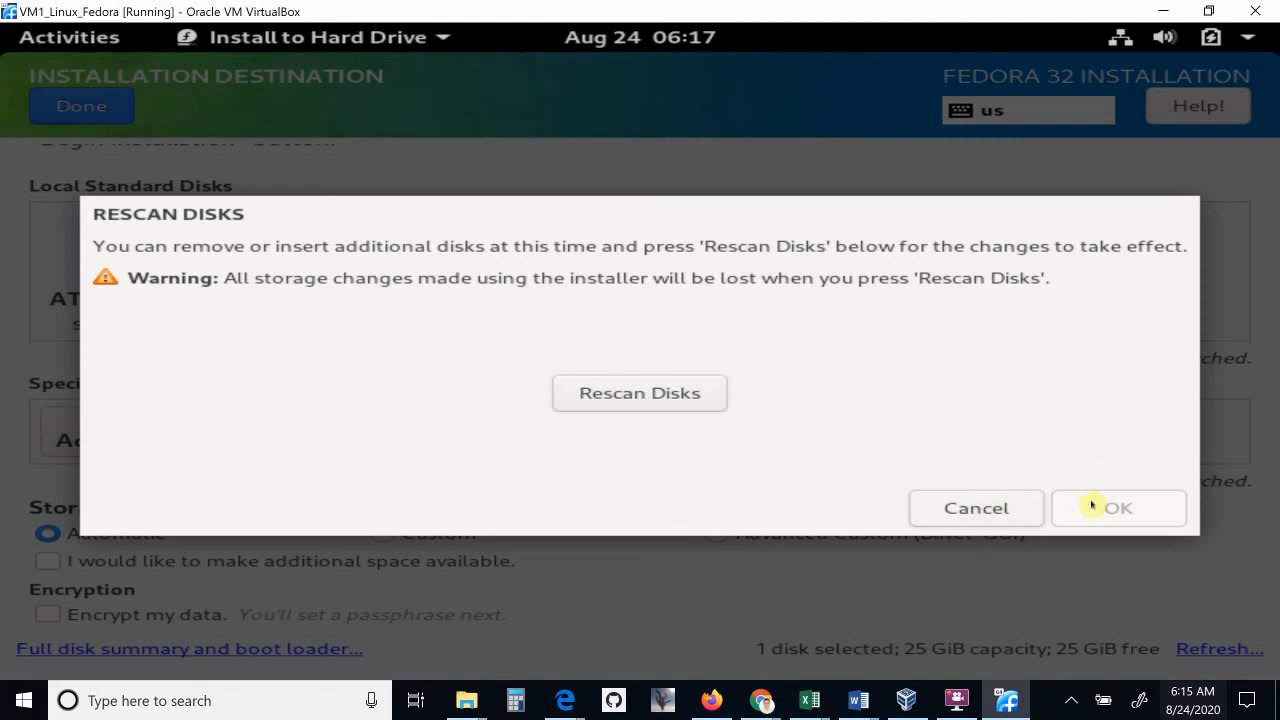
click(978, 505)
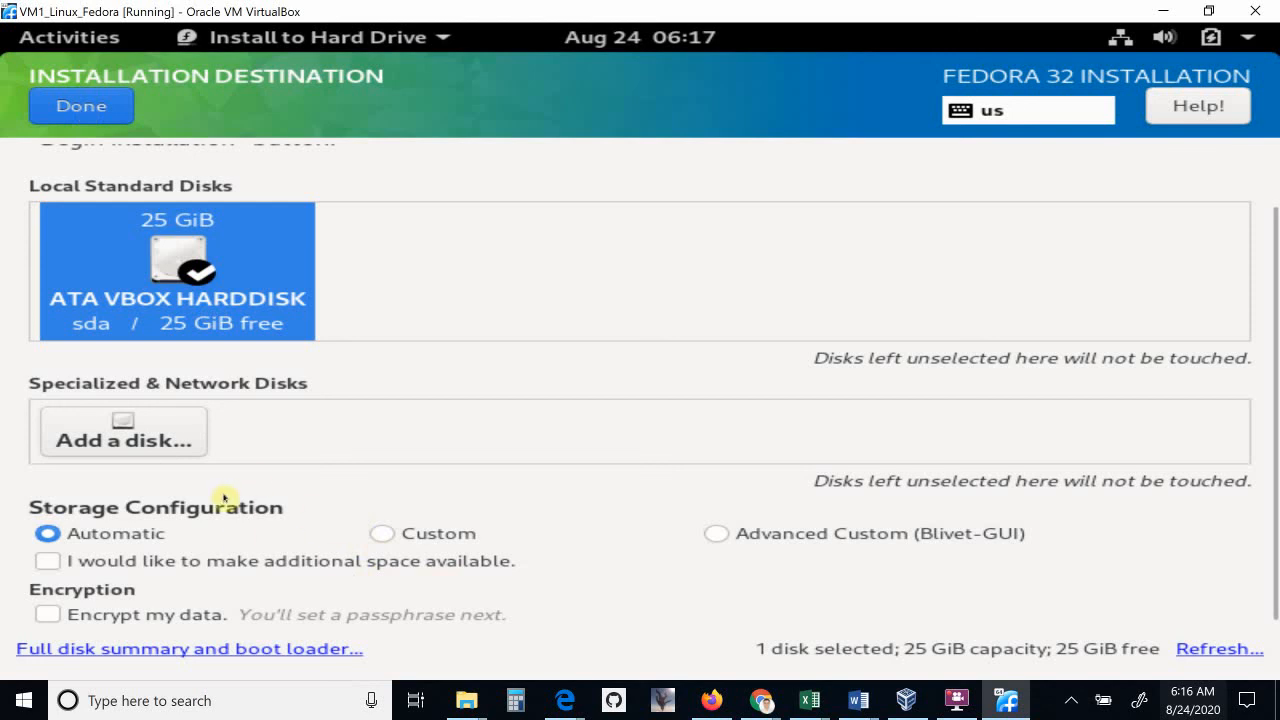
click(78, 108)
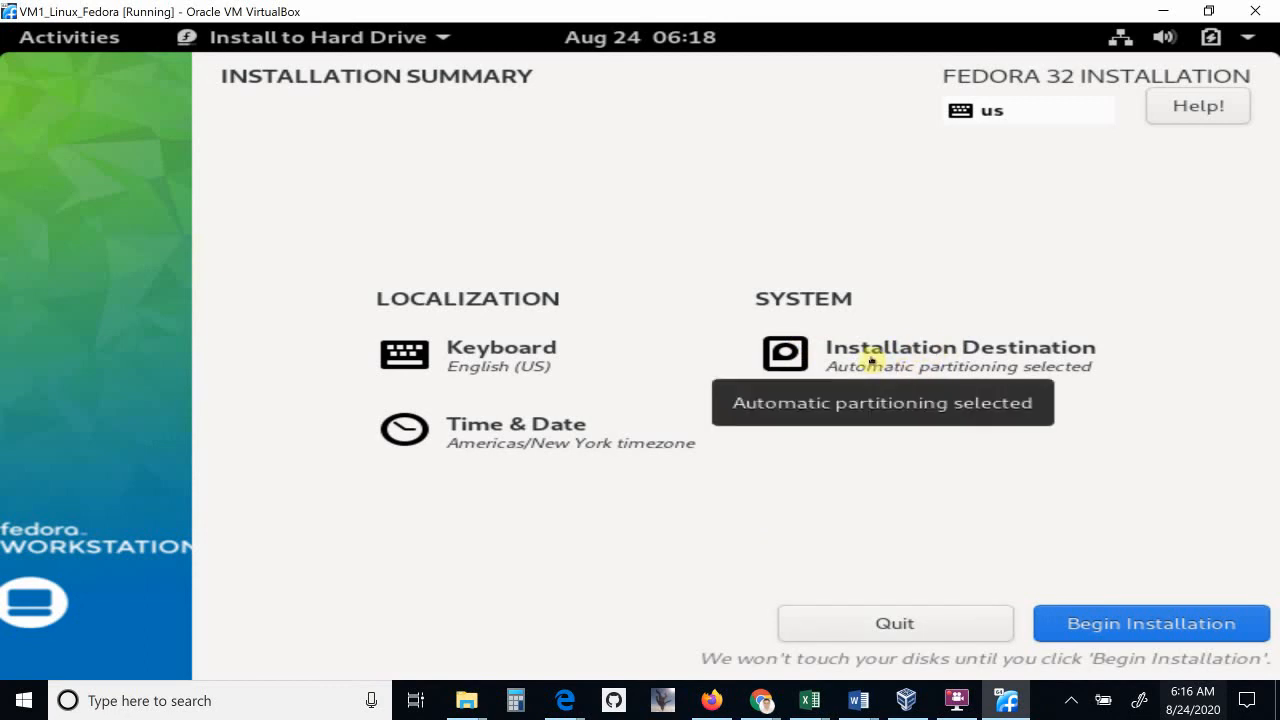
Recheck the Installation Destination settings with automatic partitioning and begin the Fedora installation.
click(871, 359)
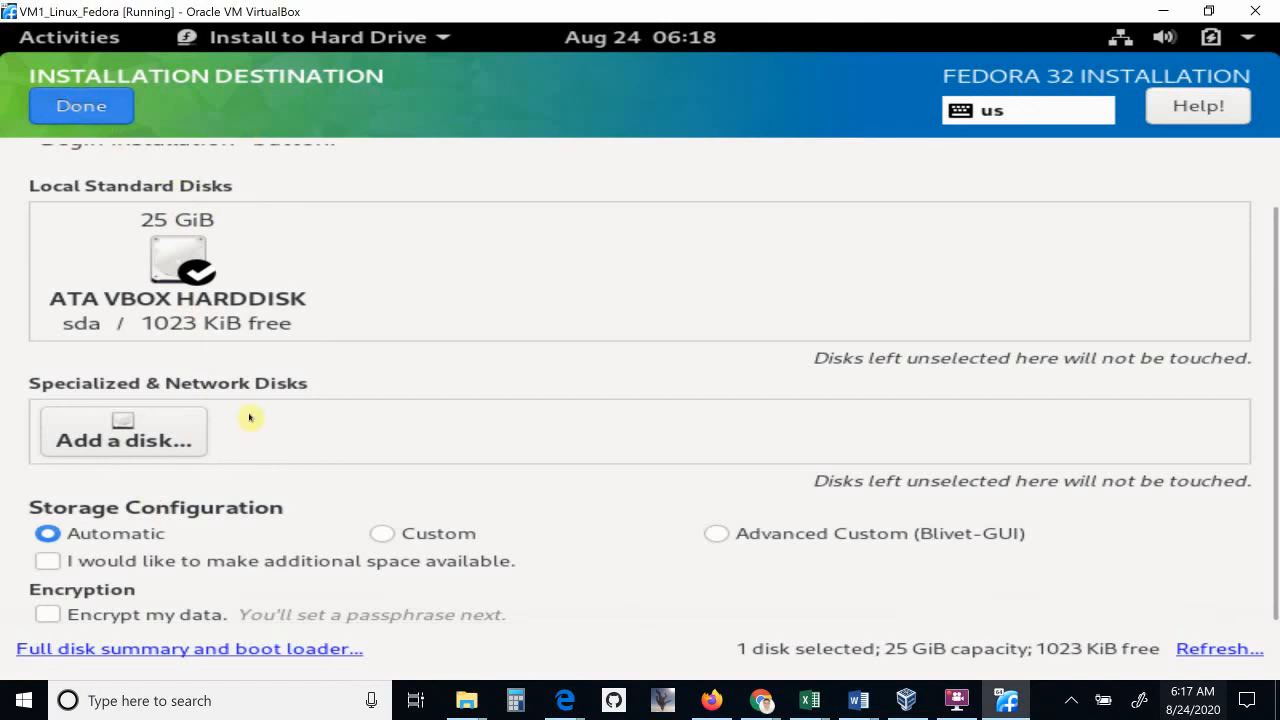
click(109, 115)
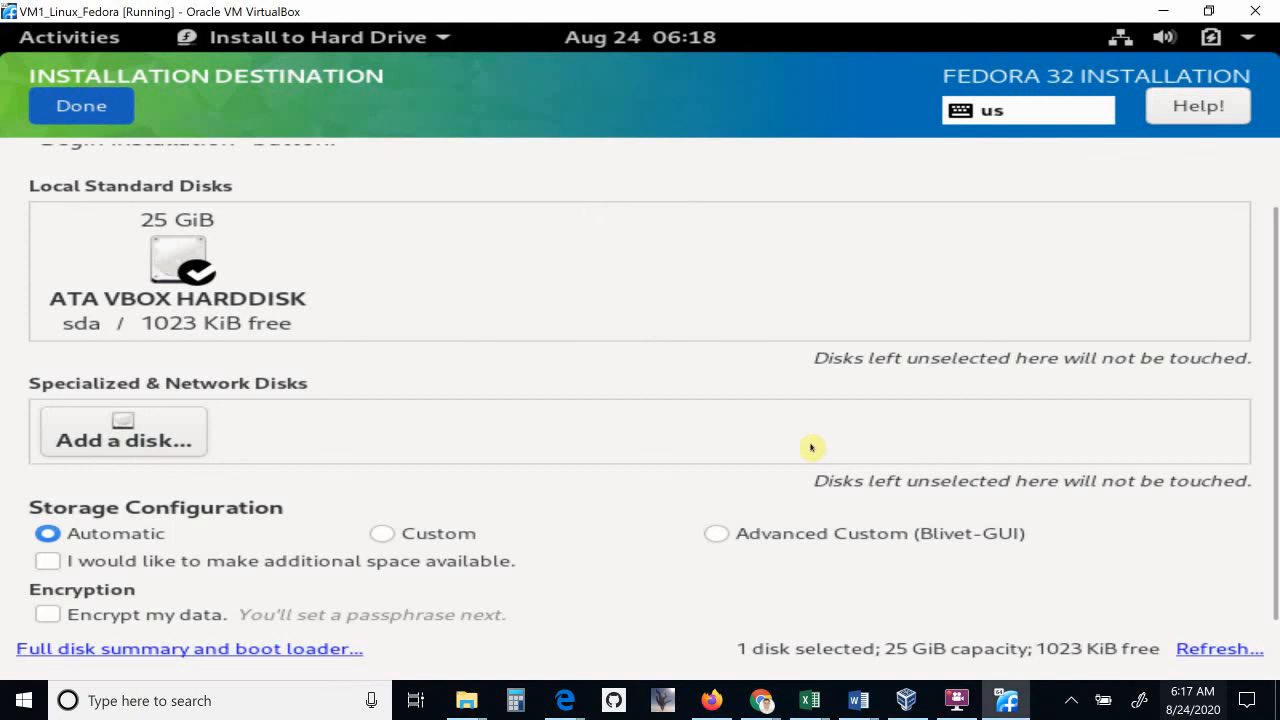
click(96, 122)
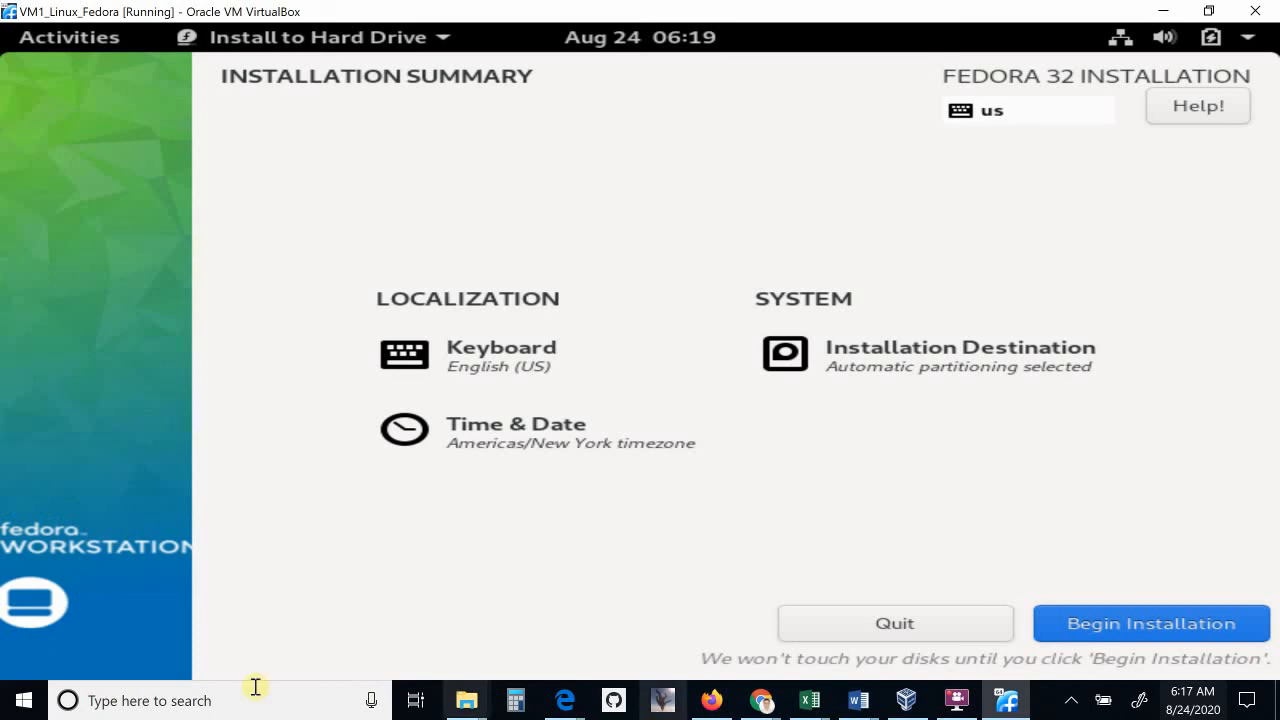
click(1138, 624)
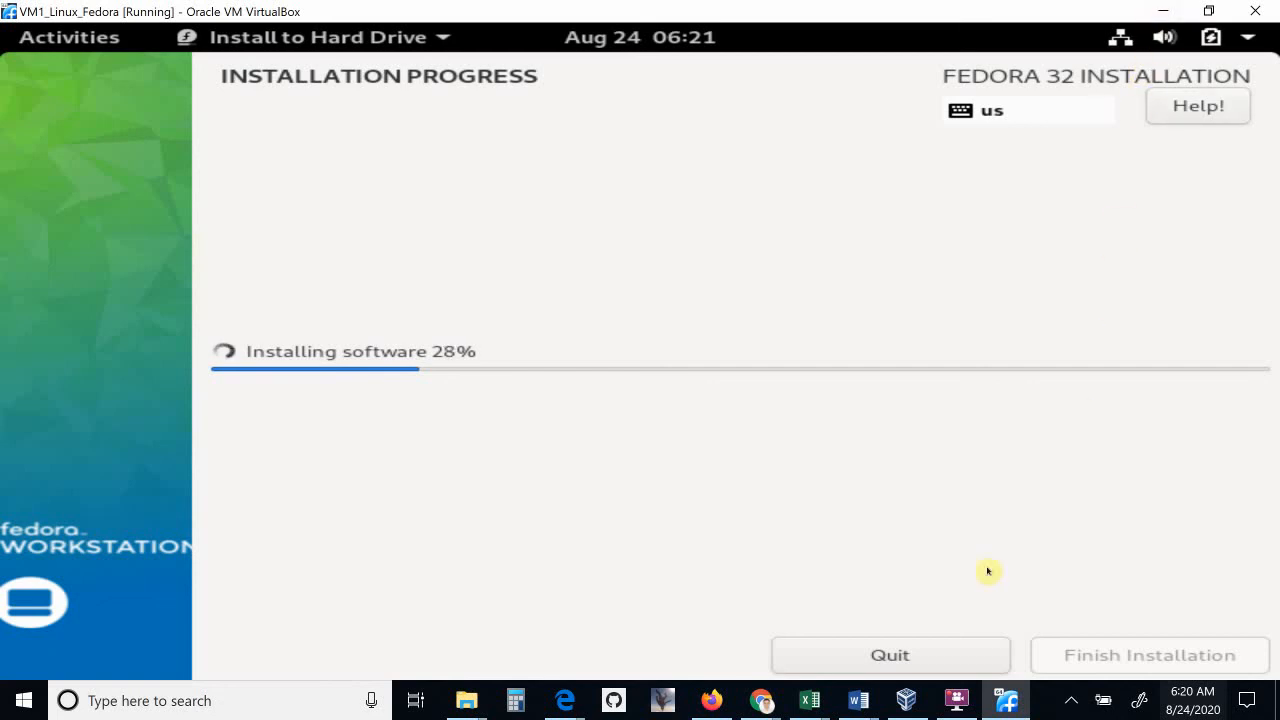
click(957, 700)
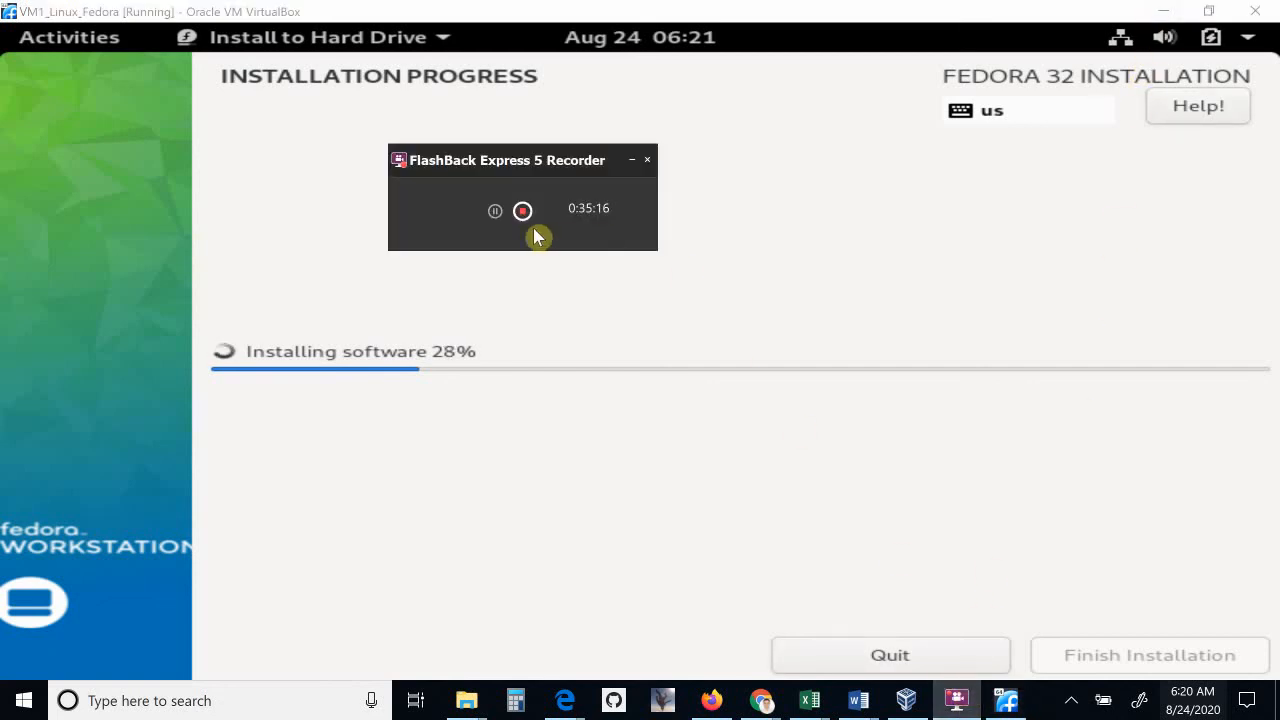